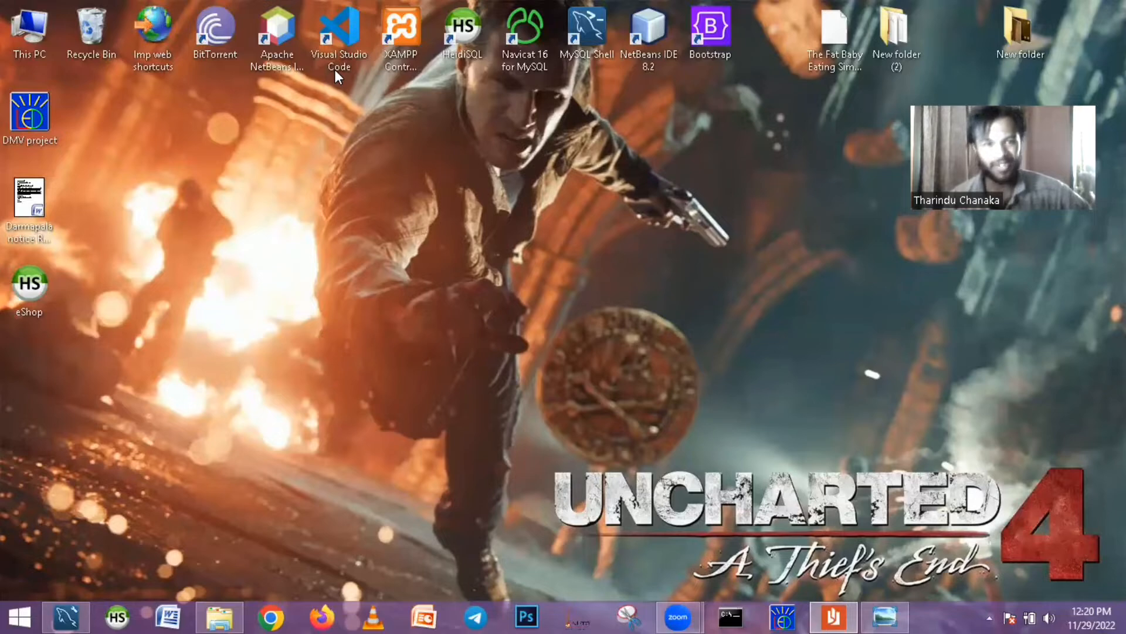
# - Switch to Reader to look over the questions in Question Set 17.pdf, and return to the desktop
pyautogui.click(335, 70)
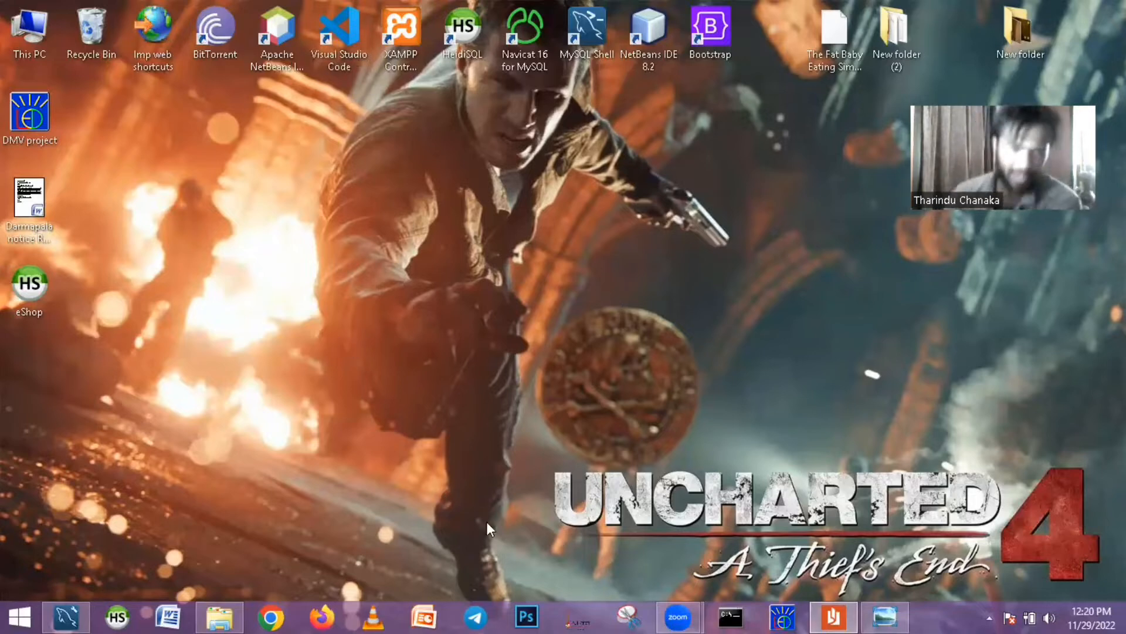
pyautogui.moveTo(833, 616)
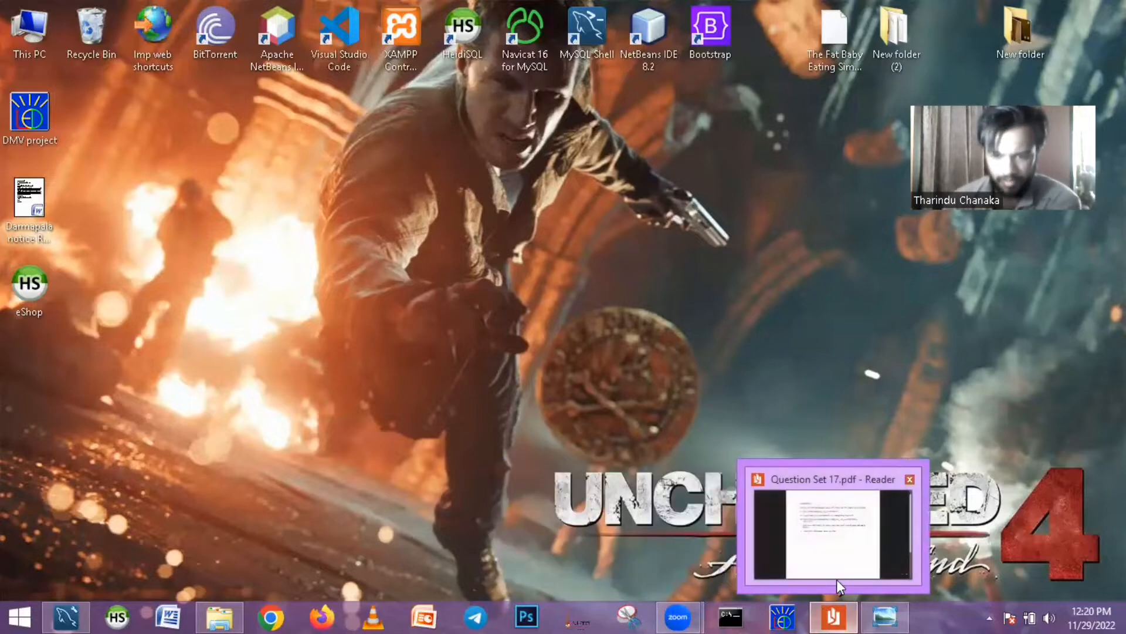
pyautogui.click(841, 609)
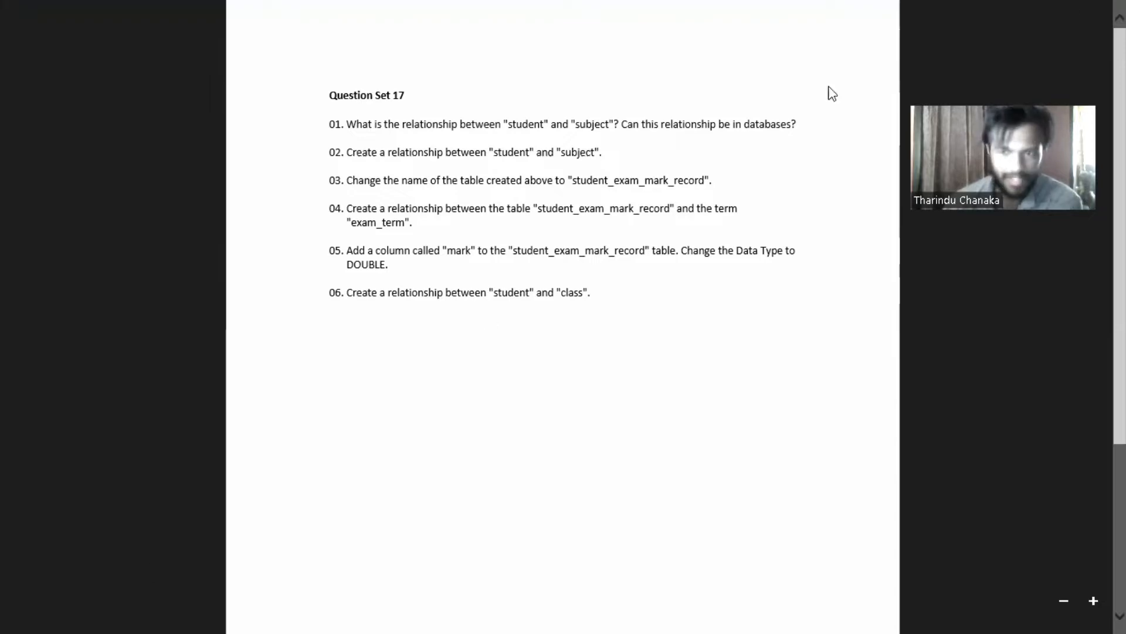
pyautogui.click(15, 618)
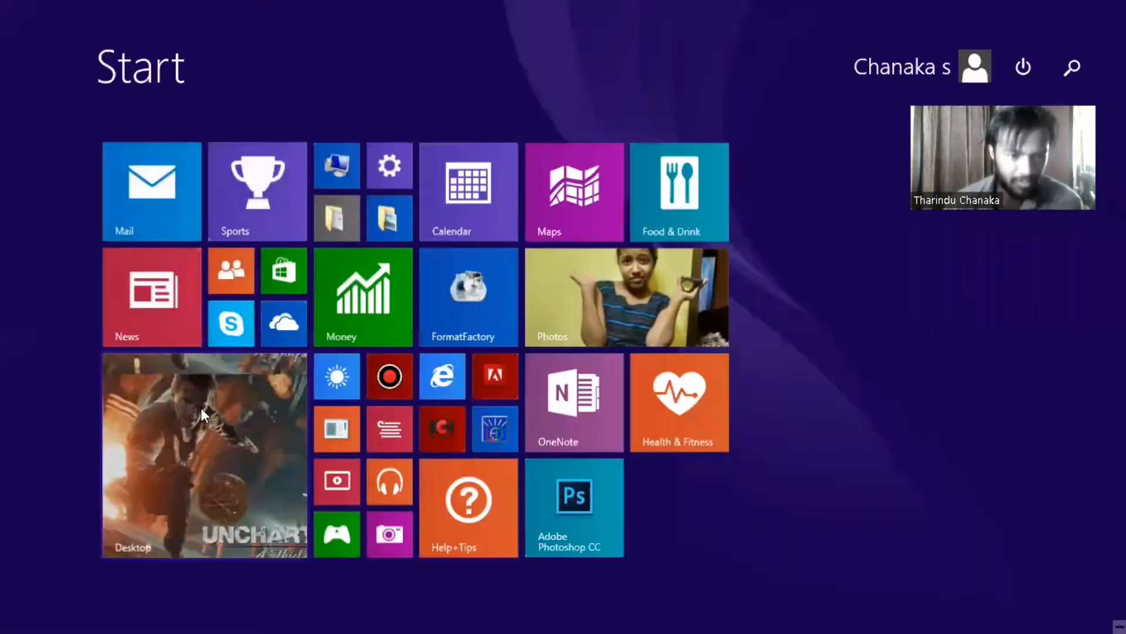
pyautogui.click(201, 409)
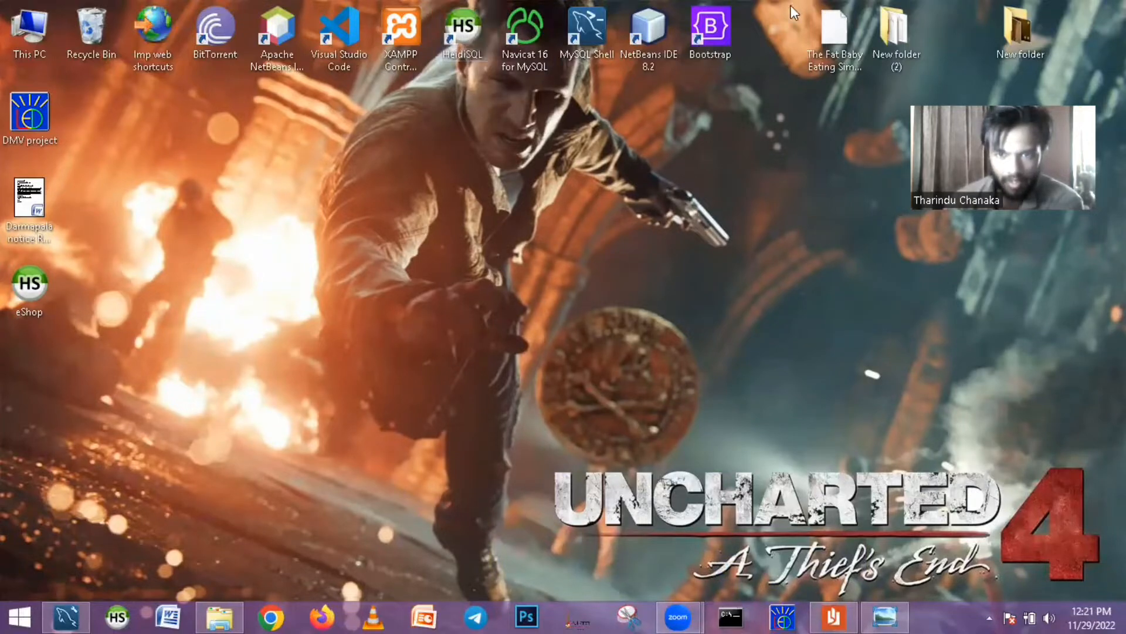
# - Arrange the desktop and Question Set 17.pdf in Reader side by side, and enlarge the question text
pyautogui.moveTo(804, 1); pyautogui.dragTo(624, 423)
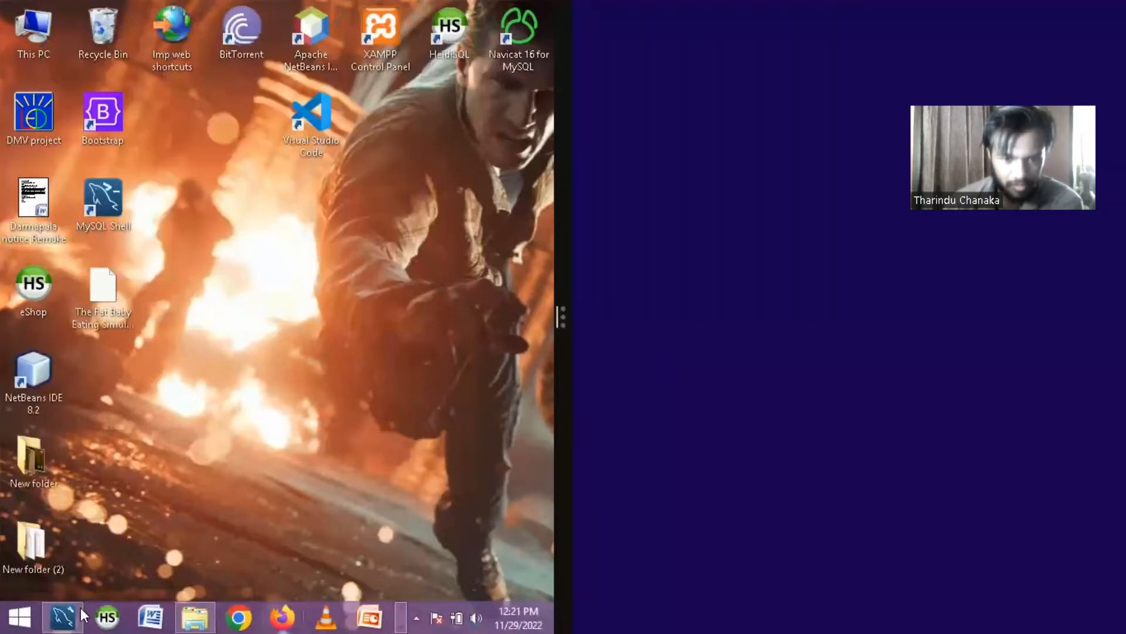
pyautogui.scroll(-2, 401, 607)
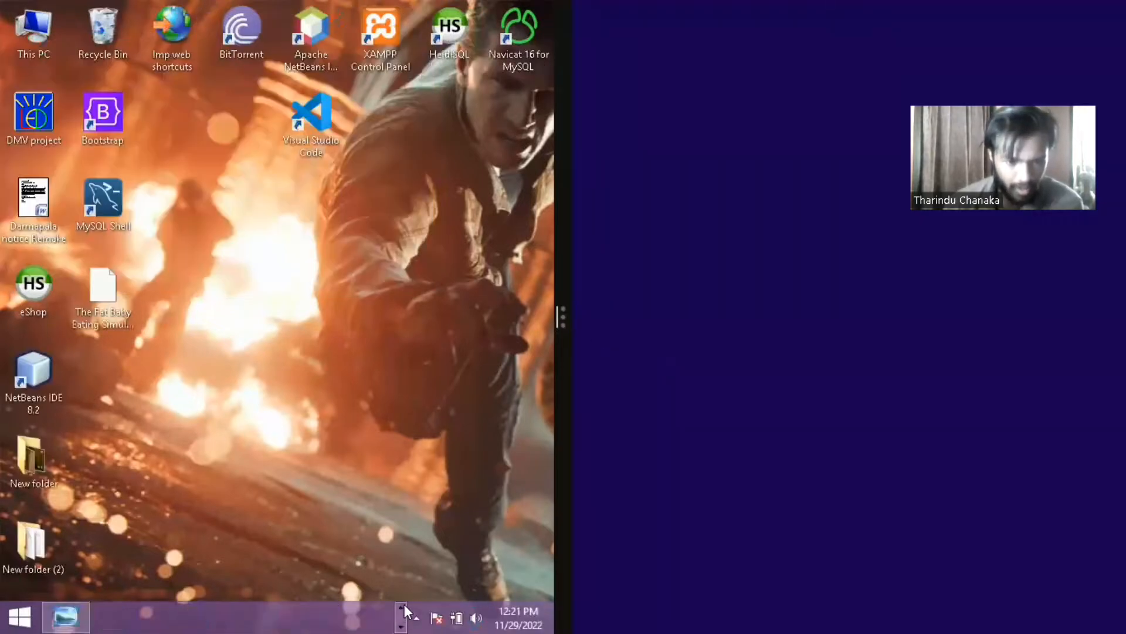
pyautogui.scroll(2, 404, 605)
pyautogui.click(369, 616)
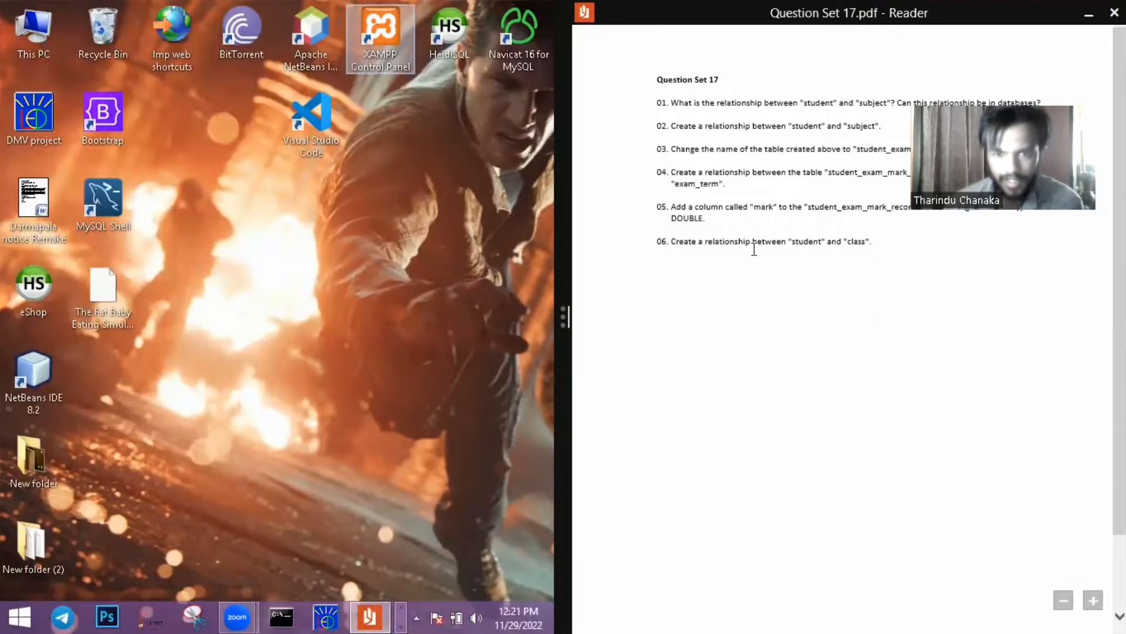
pyautogui.click(1094, 600)
pyautogui.click(1093, 601)
pyautogui.moveTo(1123, 405); pyautogui.dragTo(1123, 342)
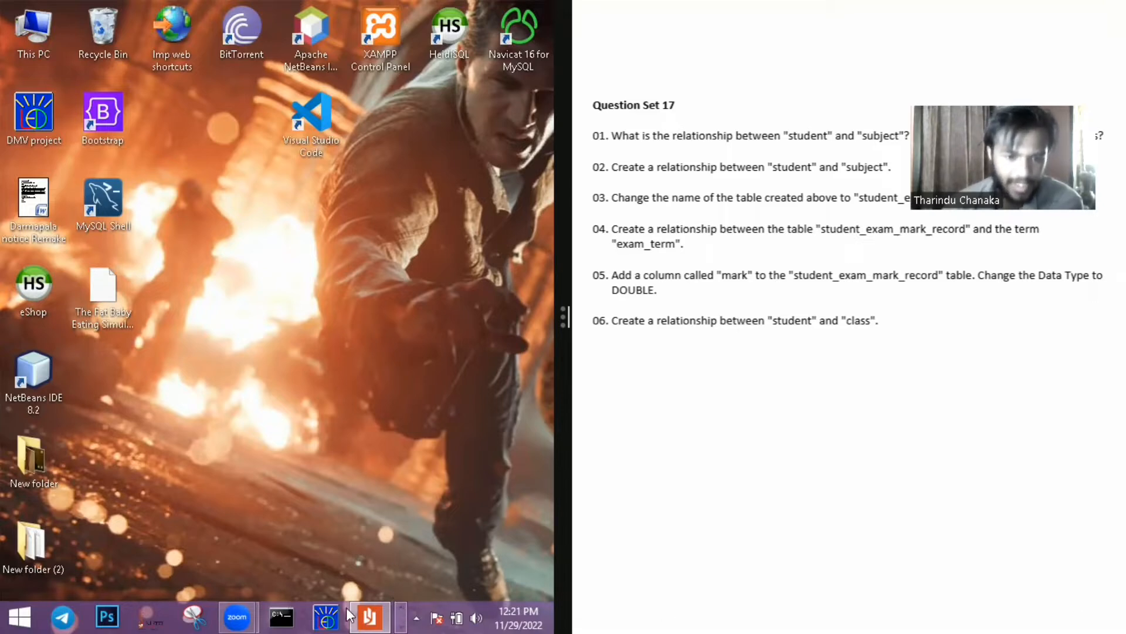
# - Switch to MySQL Workbench with the Q16.mwb EER diagram in the desktop half, beside the questions
pyautogui.click(402, 623)
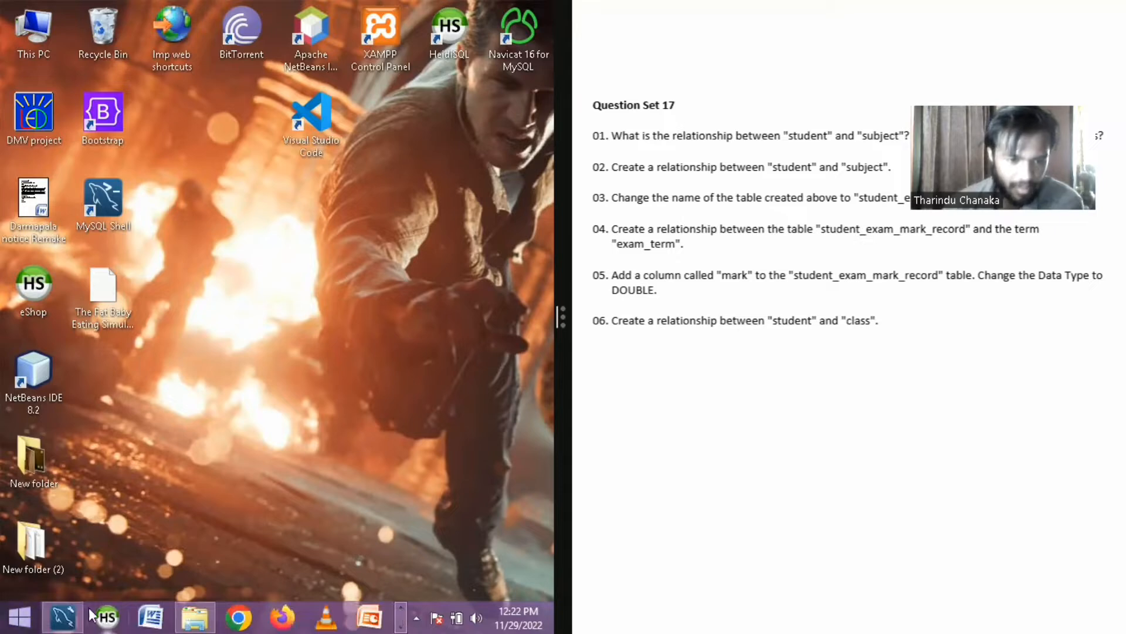
pyautogui.moveTo(75, 607)
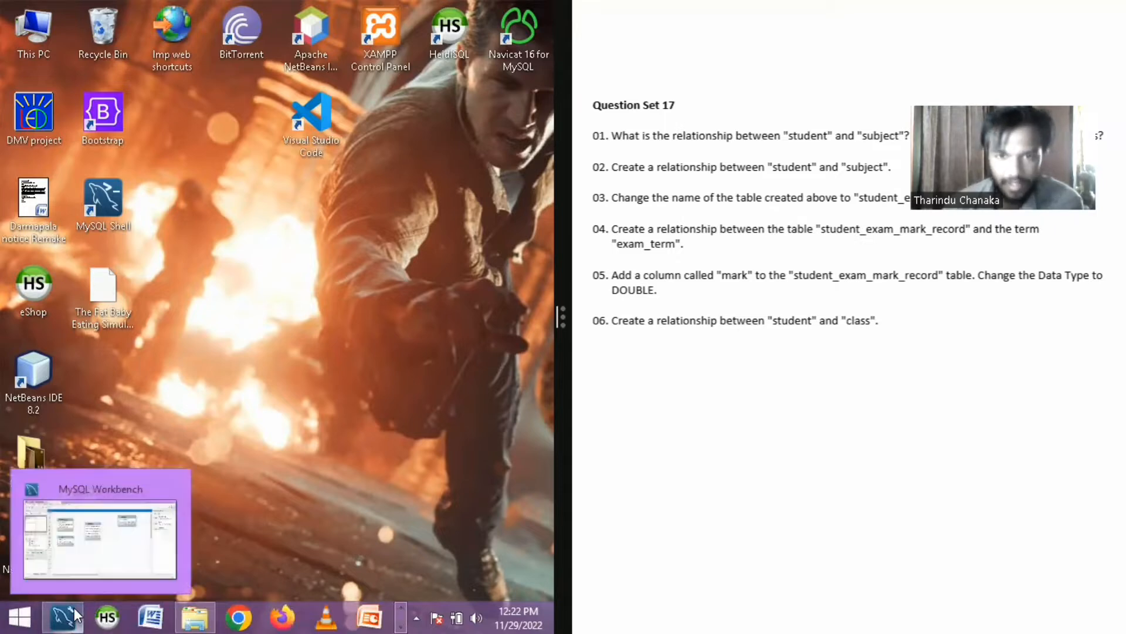
pyautogui.click(74, 608)
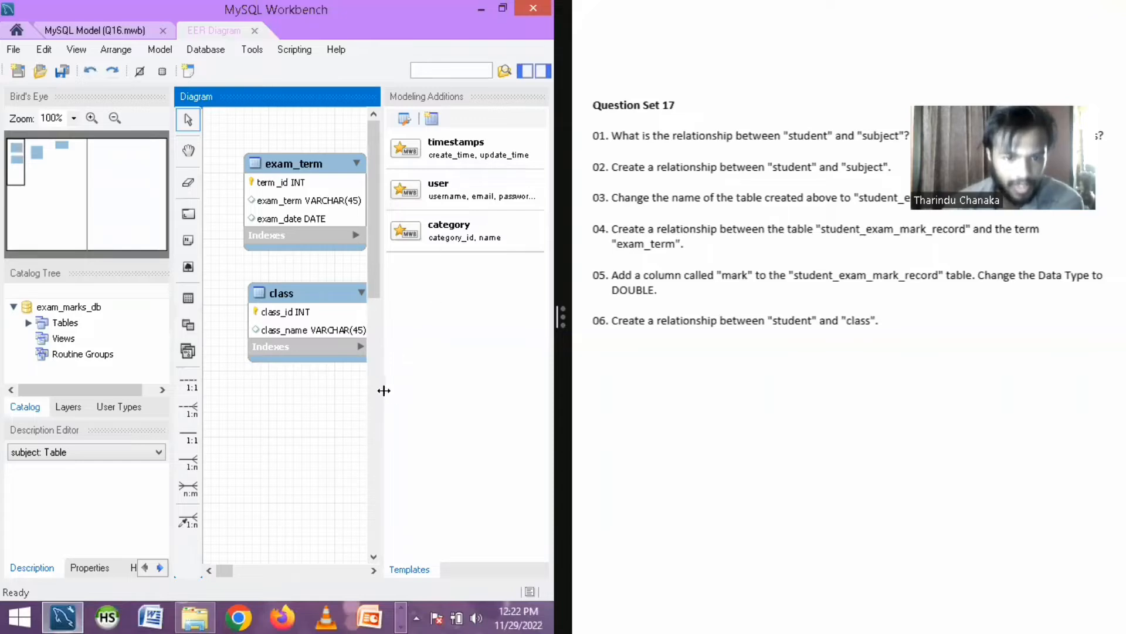
# - Examine the exam_term, class and subject tables and the n:m relationship tool against the questions in the PDF
pyautogui.click(383, 390)
pyautogui.moveTo(225, 572)
pyautogui.mouseDown()
pyautogui.moveTo(250, 572)
pyautogui.moveTo(183, 577)
pyautogui.moveTo(258, 571)
pyautogui.moveTo(240, 579)
pyautogui.moveTo(273, 584)
pyautogui.moveTo(290, 572)
pyautogui.moveTo(234, 575)
pyautogui.moveTo(290, 573)
pyautogui.moveTo(223, 580)
pyautogui.mouseUp()
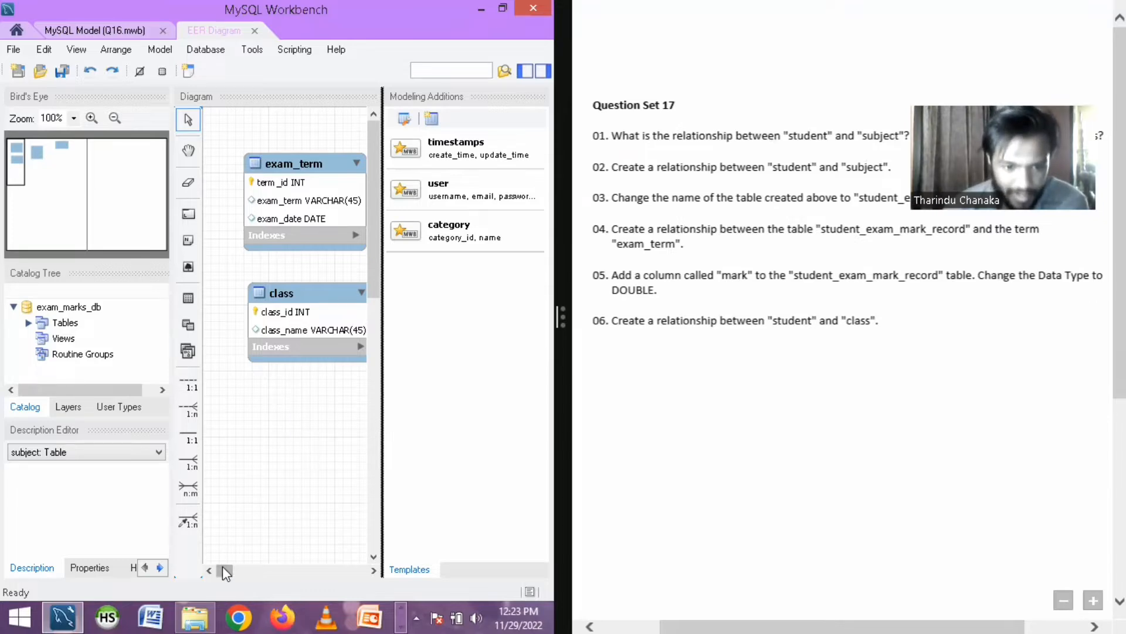
pyautogui.moveTo(225, 571); pyautogui.dragTo(267, 572)
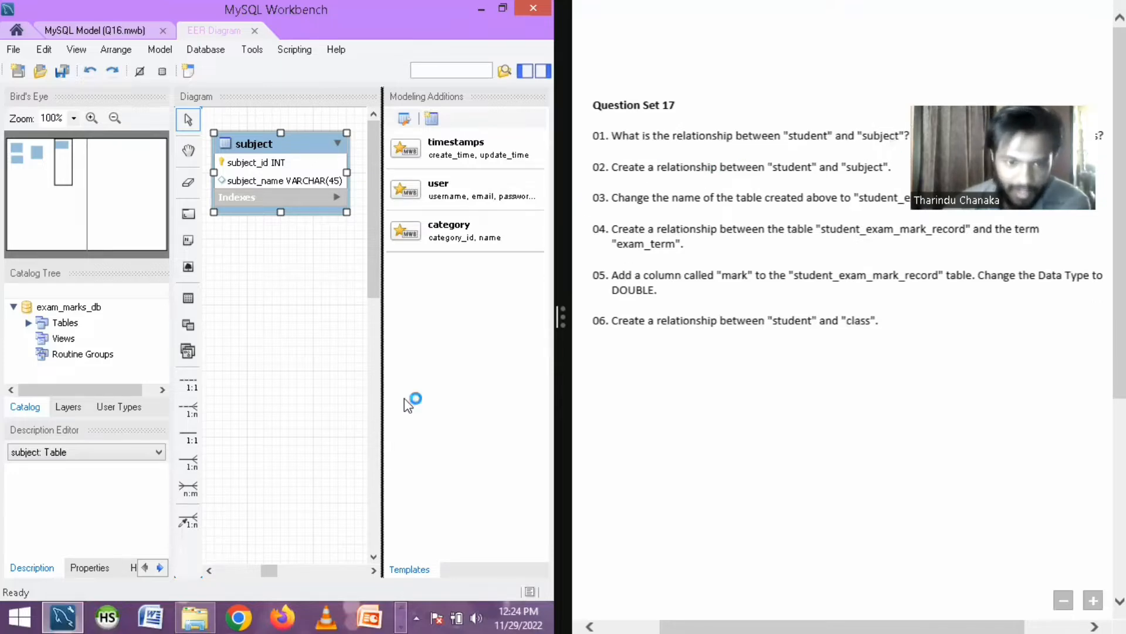
pyautogui.moveTo(255, 573); pyautogui.dragTo(216, 572)
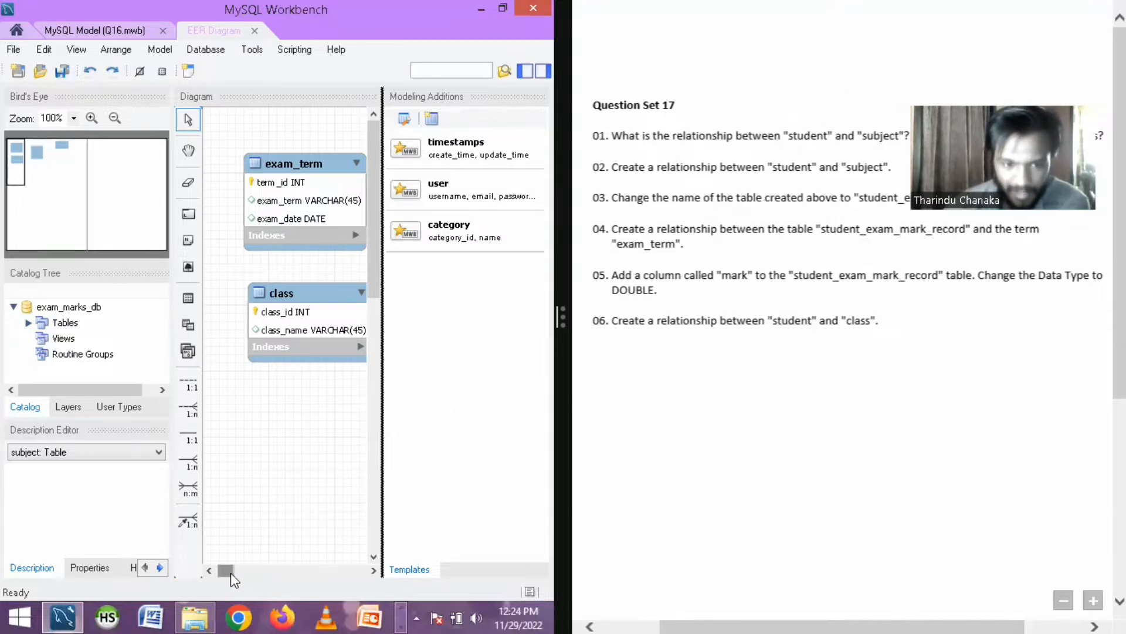
pyautogui.moveTo(231, 573)
pyautogui.mouseDown()
pyautogui.moveTo(255, 573)
pyautogui.moveTo(212, 581)
pyautogui.mouseUp()
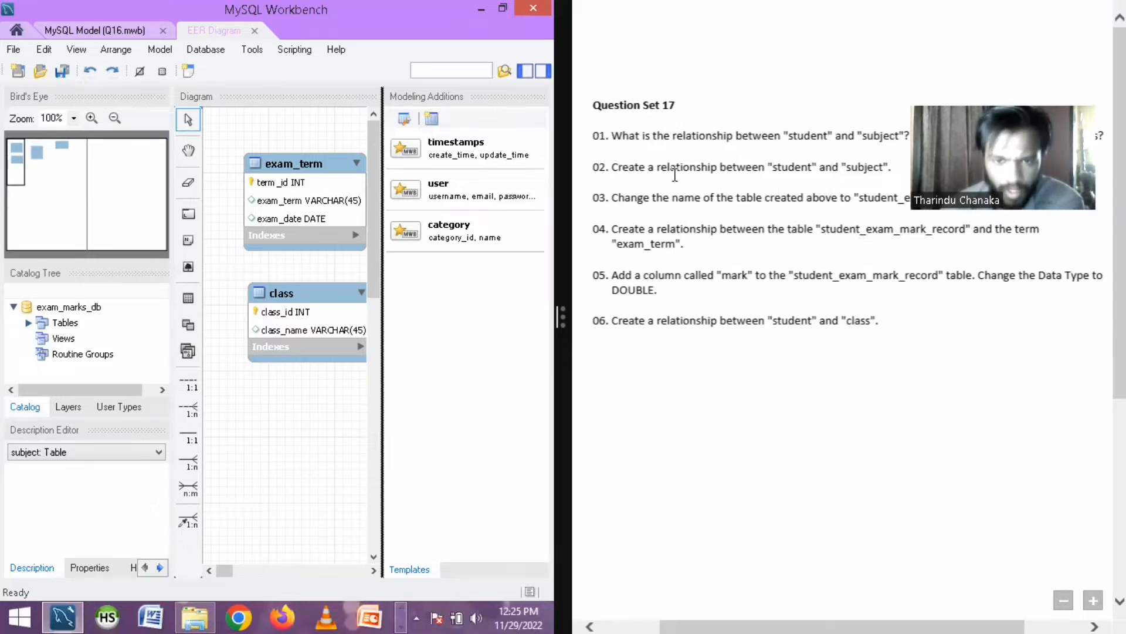
pyautogui.click(189, 492)
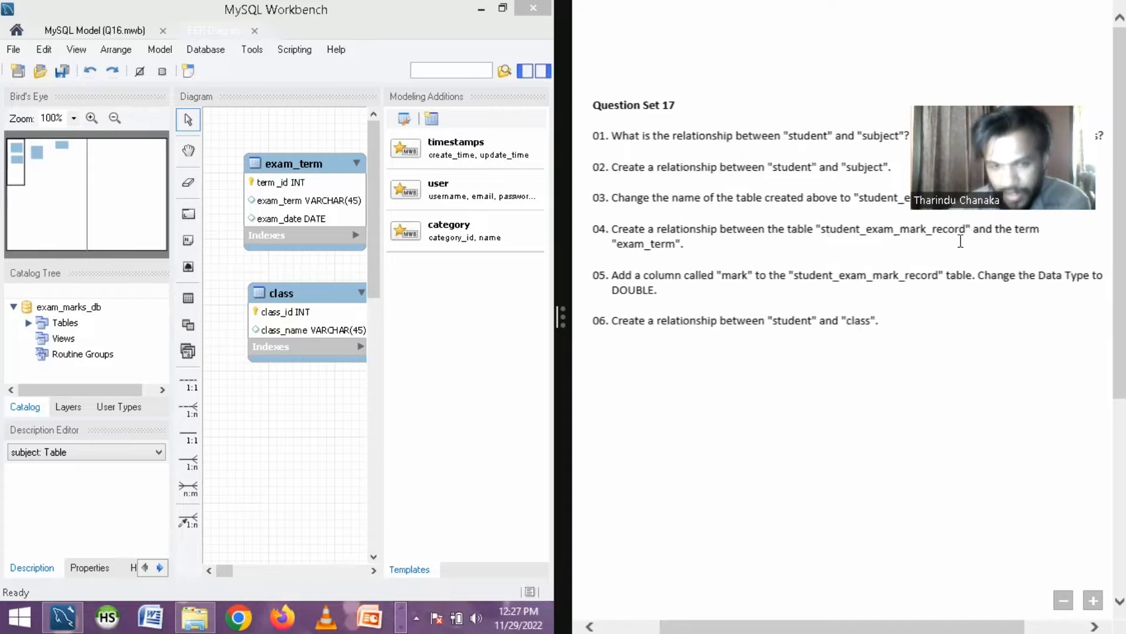
pyautogui.moveTo(224, 569)
pyautogui.mouseDown()
pyautogui.moveTo(246, 573)
pyautogui.moveTo(213, 575)
pyautogui.mouseUp()
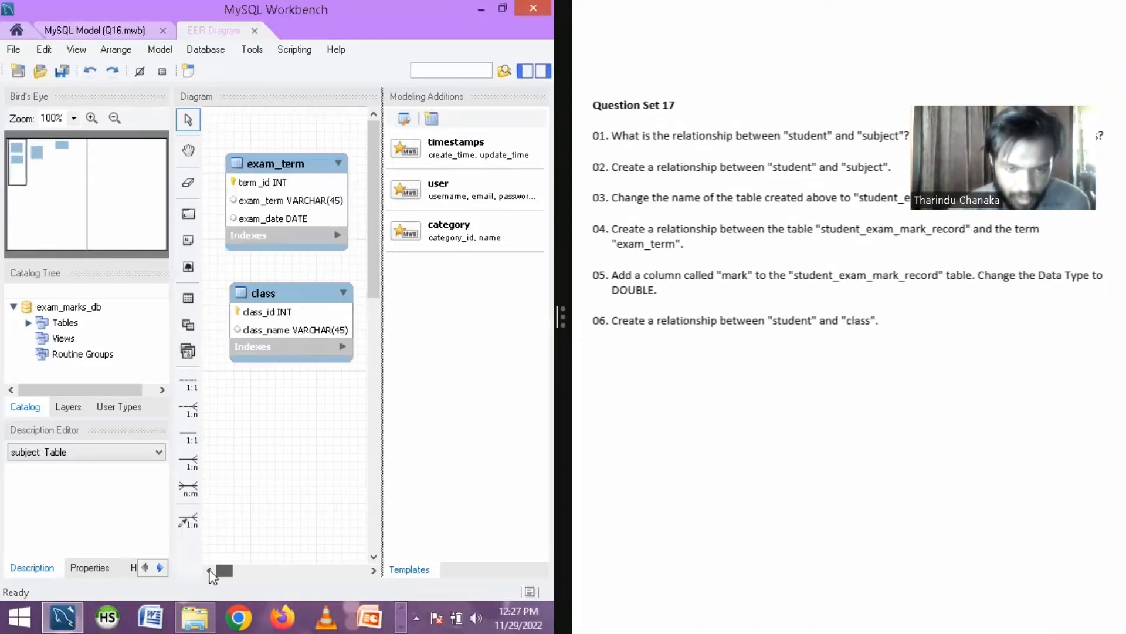
pyautogui.click(208, 570)
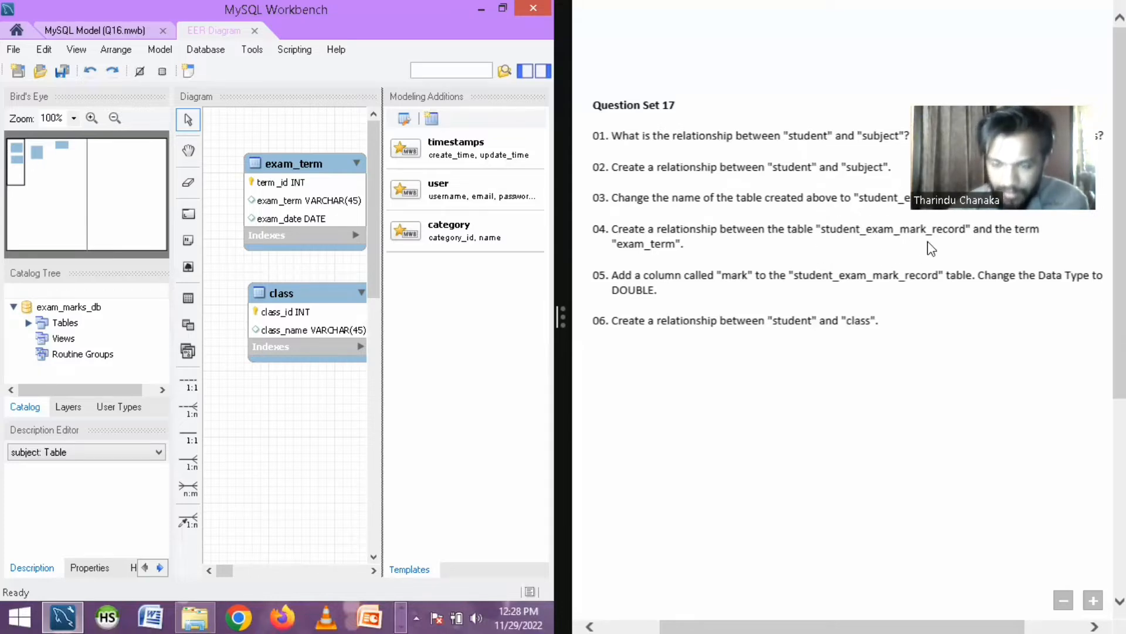
pyautogui.click(830, 122)
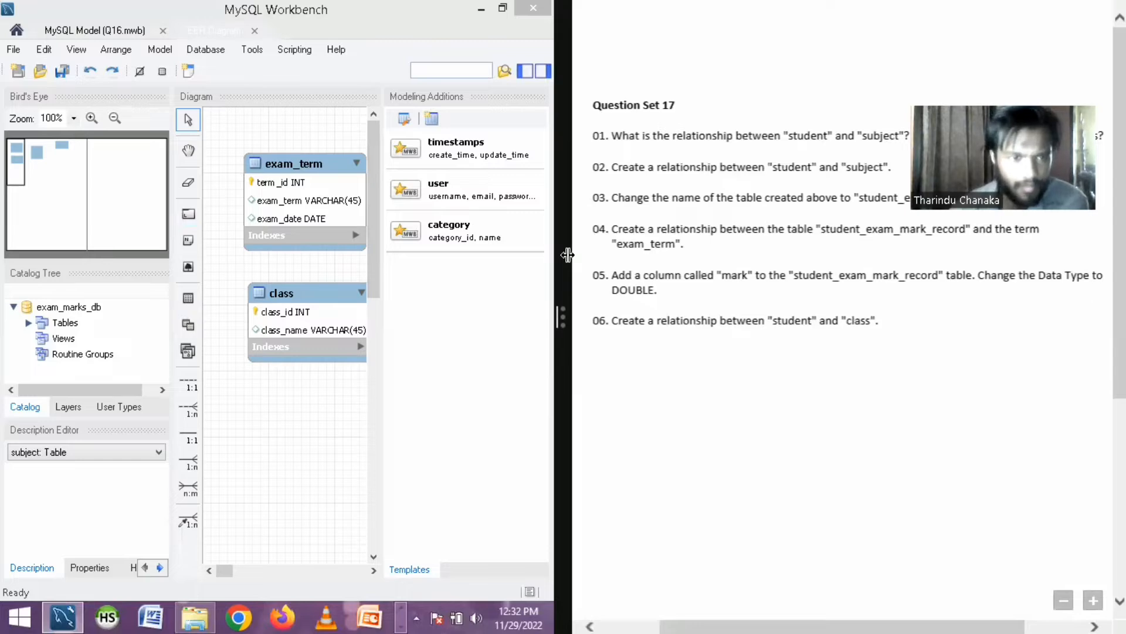
# - Expand MySQL Workbench to the full screen and move the student table slightly upward in the diagram
pyautogui.moveTo(562, 318); pyautogui.dragTo(1115, 352)
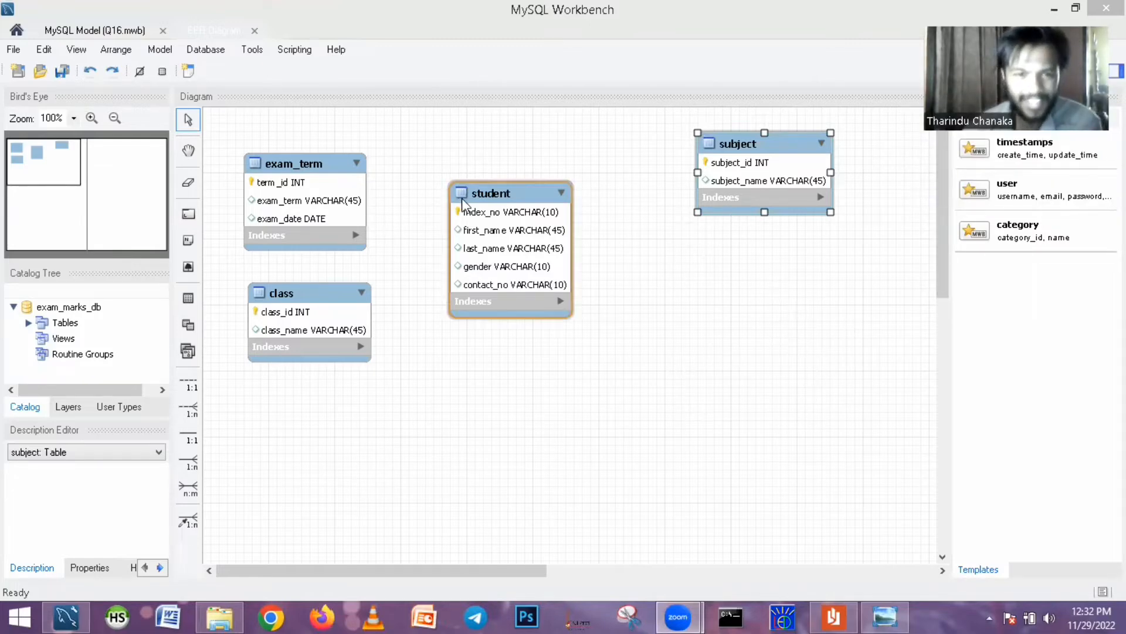
pyautogui.moveTo(468, 282); pyautogui.dragTo(465, 158)
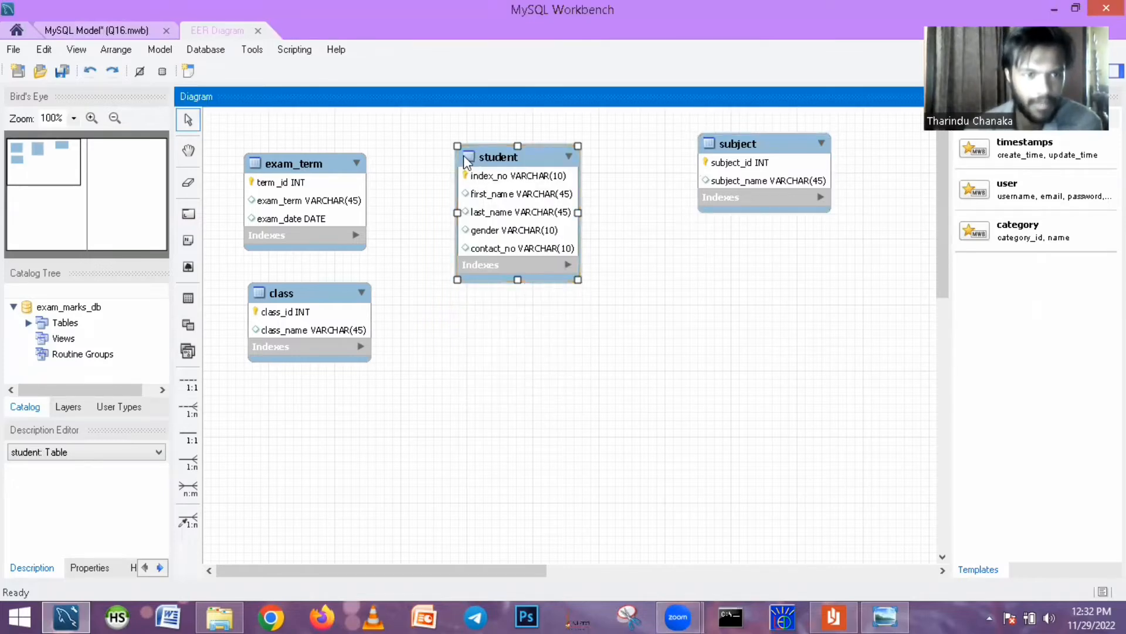
# - Review the table relationship questions in Question Set 17.pdf in Reader, and return to MySQL Workbench
pyautogui.hotkey('alt', 'Tab')
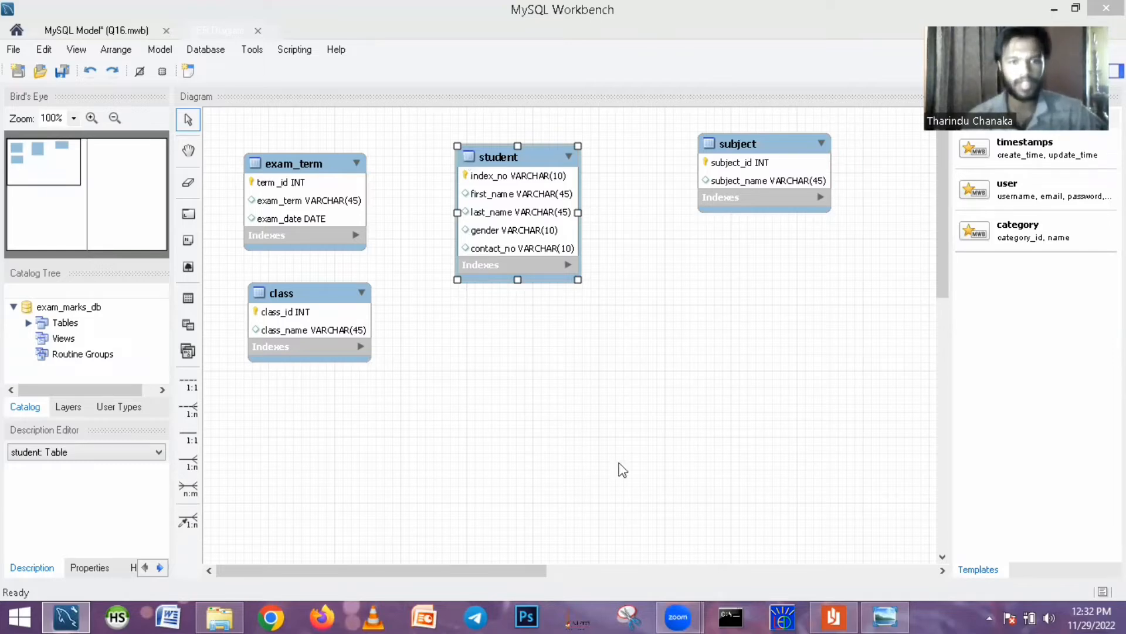
pyautogui.click(834, 616)
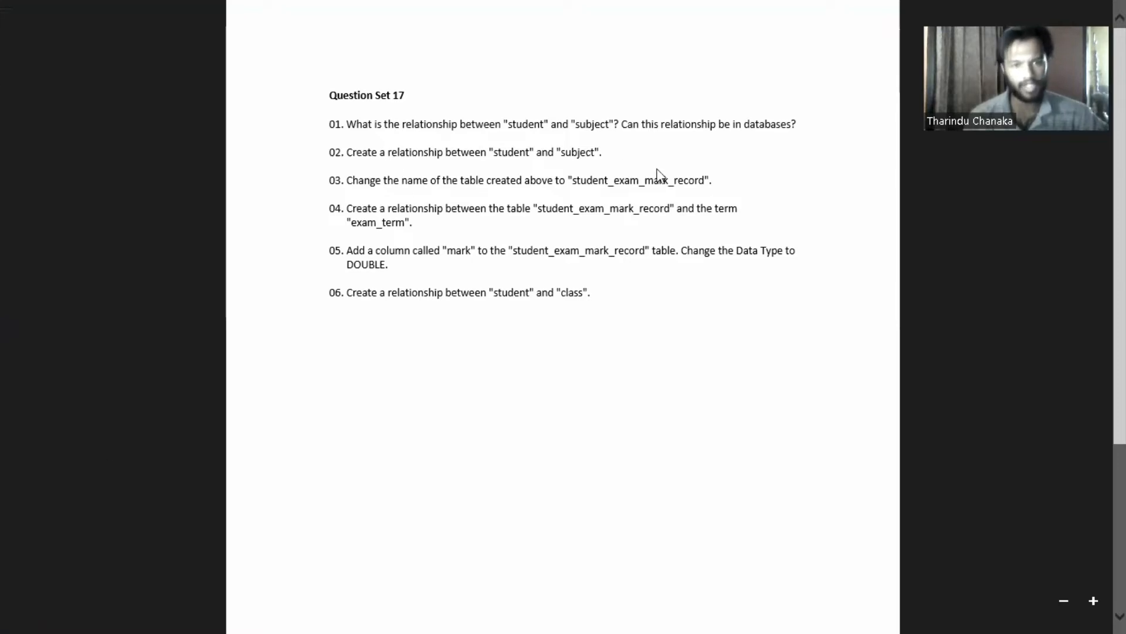
pyautogui.moveTo(1, 610)
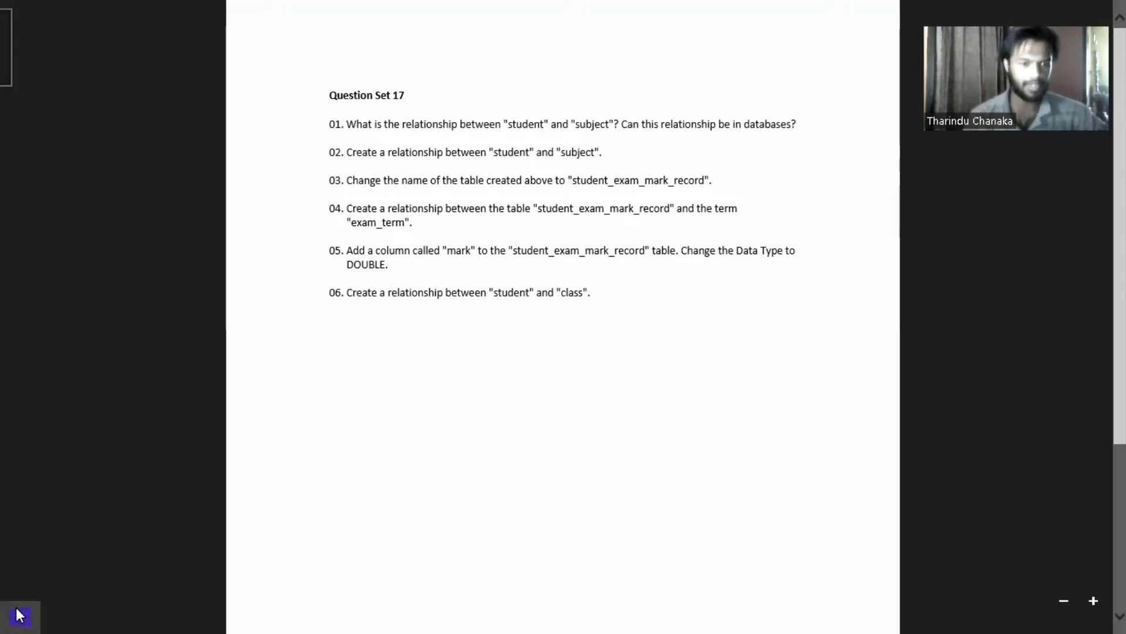
pyautogui.click(12, 615)
pyautogui.click(170, 492)
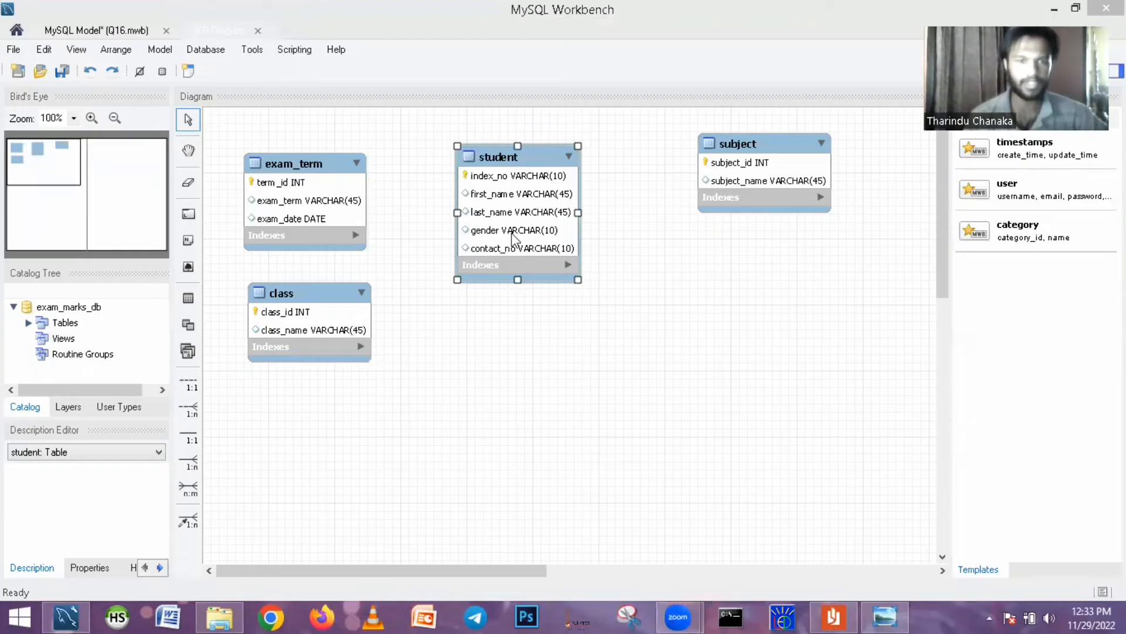
# - Shift the class table slightly down and connect student to subject with an n:m identifying relationship
pyautogui.click(299, 293)
pyautogui.moveTo(678, 328); pyautogui.dragTo(312, 300)
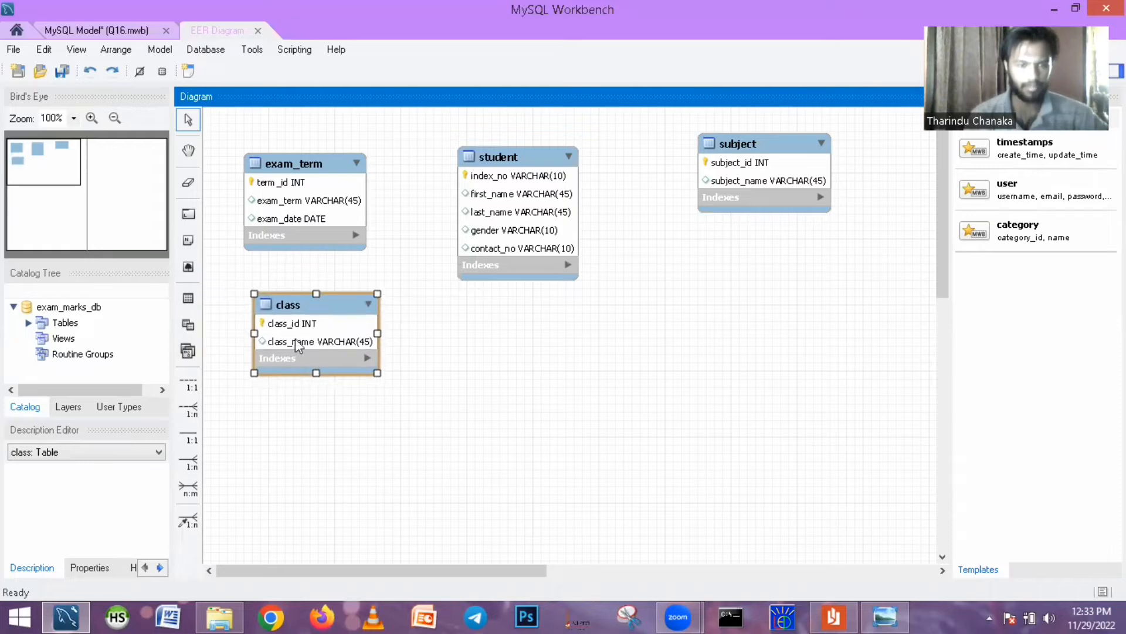
pyautogui.click(190, 491)
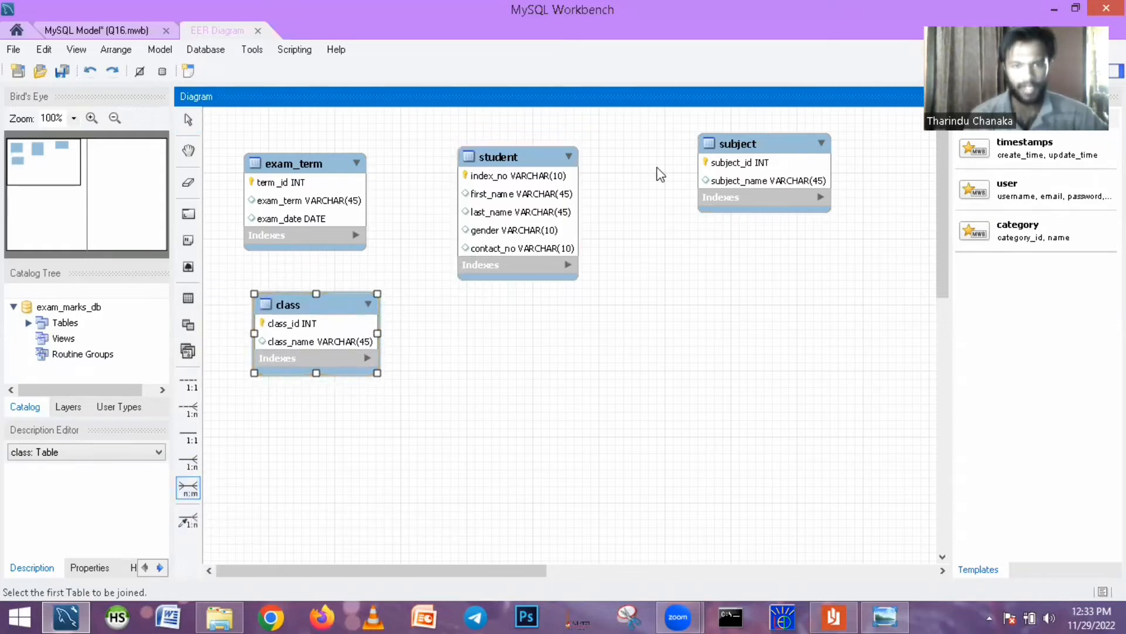
pyautogui.click(568, 222)
pyautogui.click(752, 187)
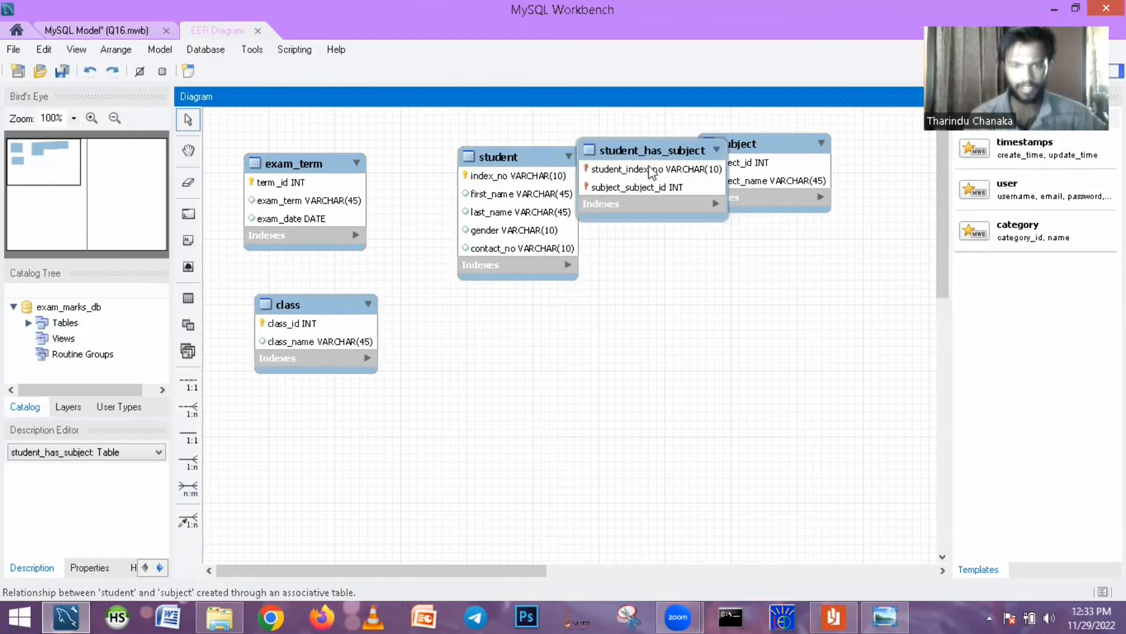
# - Move the student_has_subject table into the free space below the student and subject tables, and select it
pyautogui.moveTo(654, 150); pyautogui.dragTo(677, 350)
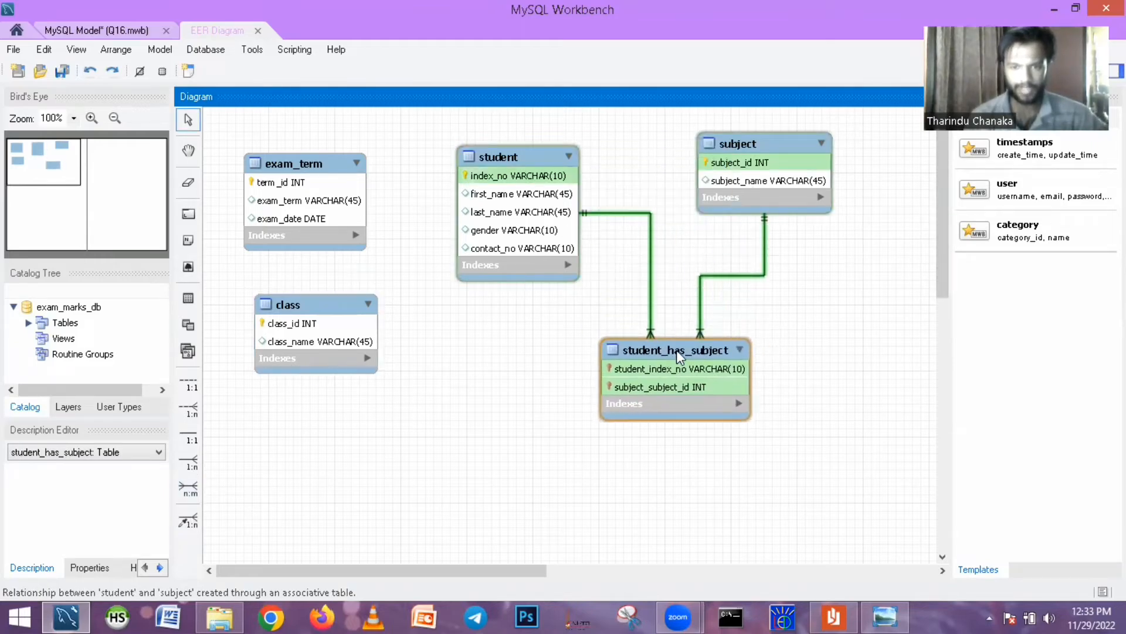
pyautogui.click(645, 473)
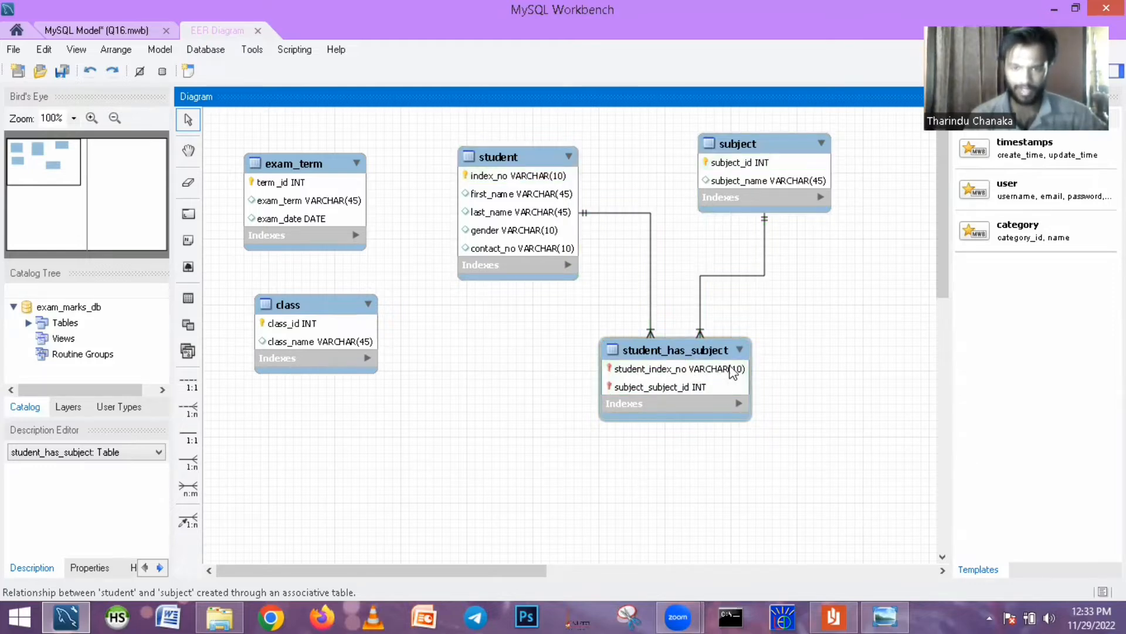
pyautogui.click(509, 157)
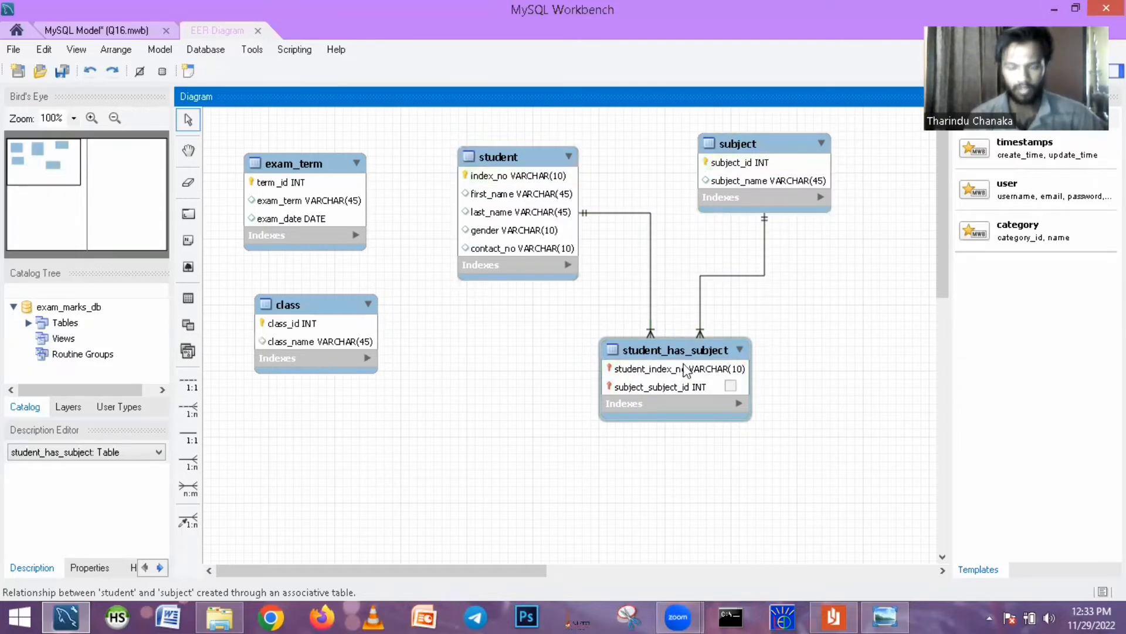
pyautogui.moveTo(678, 357)
pyautogui.mouseDown()
pyautogui.moveTo(753, 359)
pyautogui.moveTo(696, 369)
pyautogui.mouseUp()
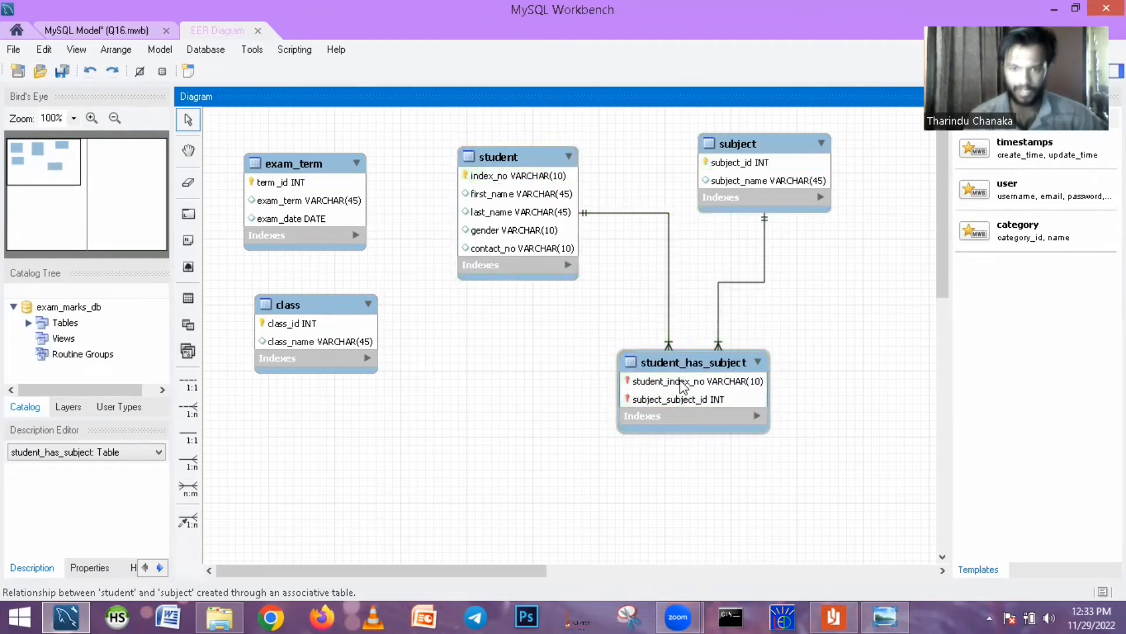
pyautogui.click(490, 158)
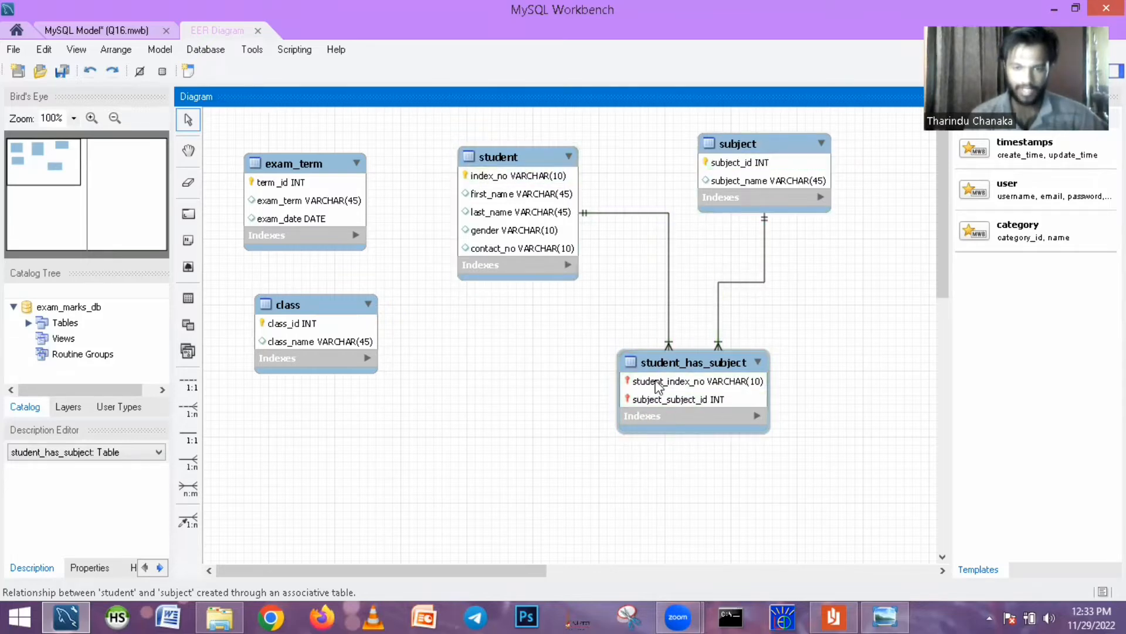
pyautogui.click(681, 399)
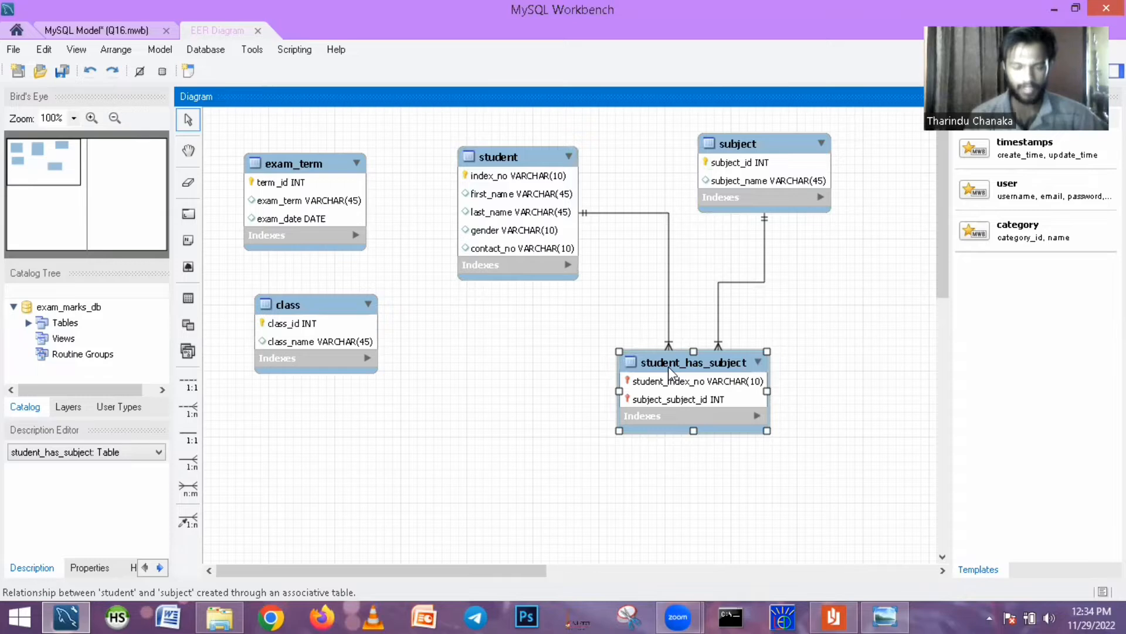
# - Remove the primary key setting from student_index_no and subject_subject_id in the student_has_subject table, and close the table editor
pyautogui.doubleClick(667, 398)
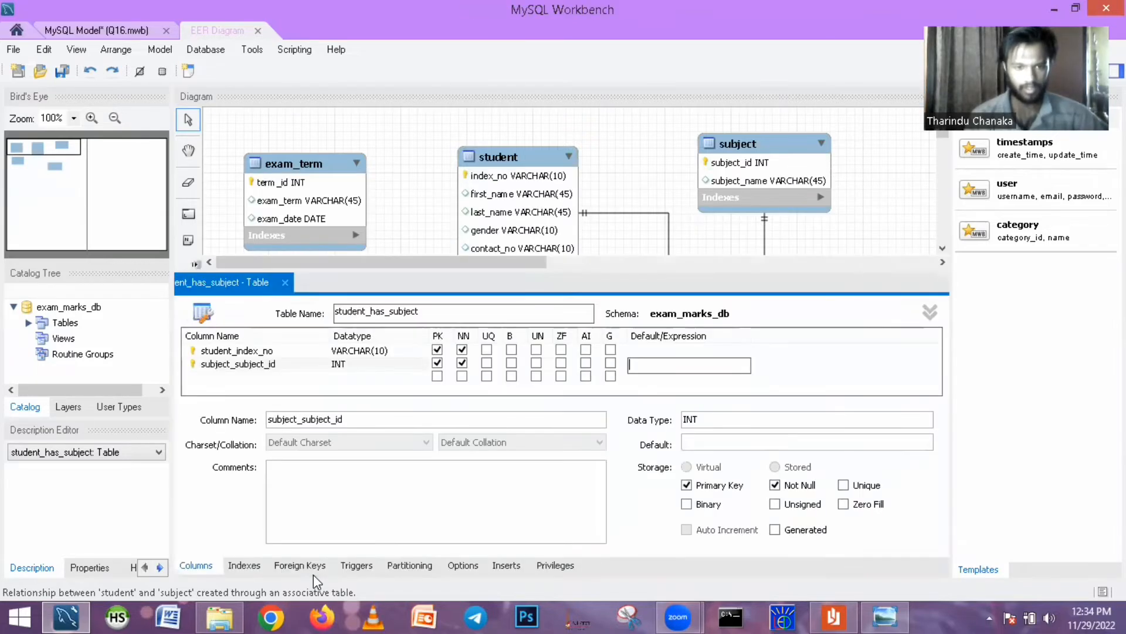
pyautogui.click(437, 349)
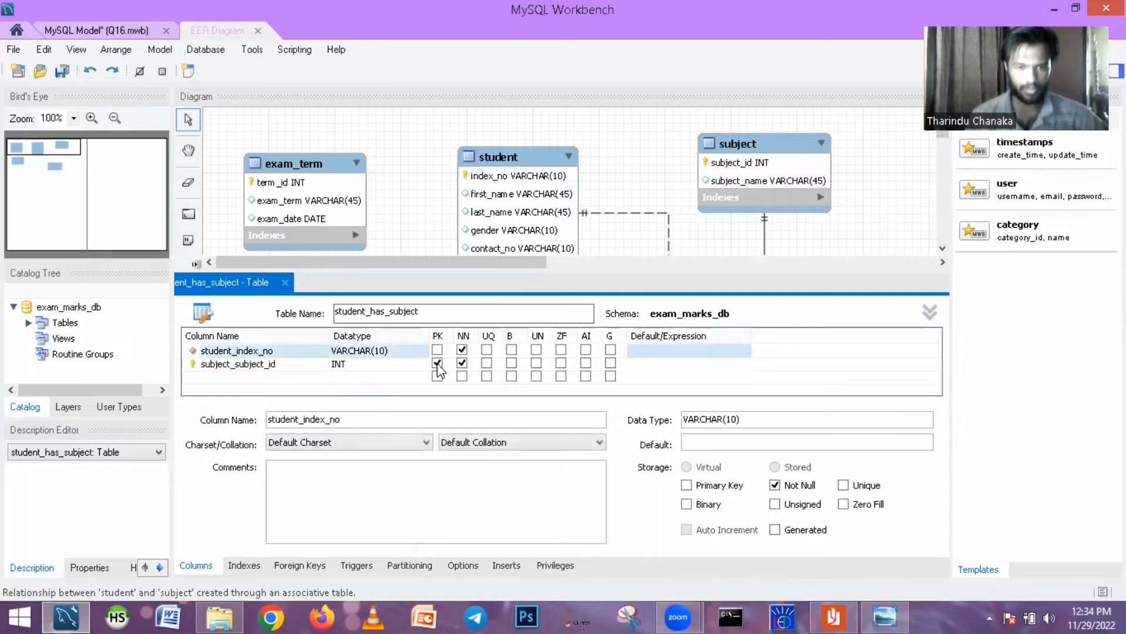
pyautogui.click(437, 362)
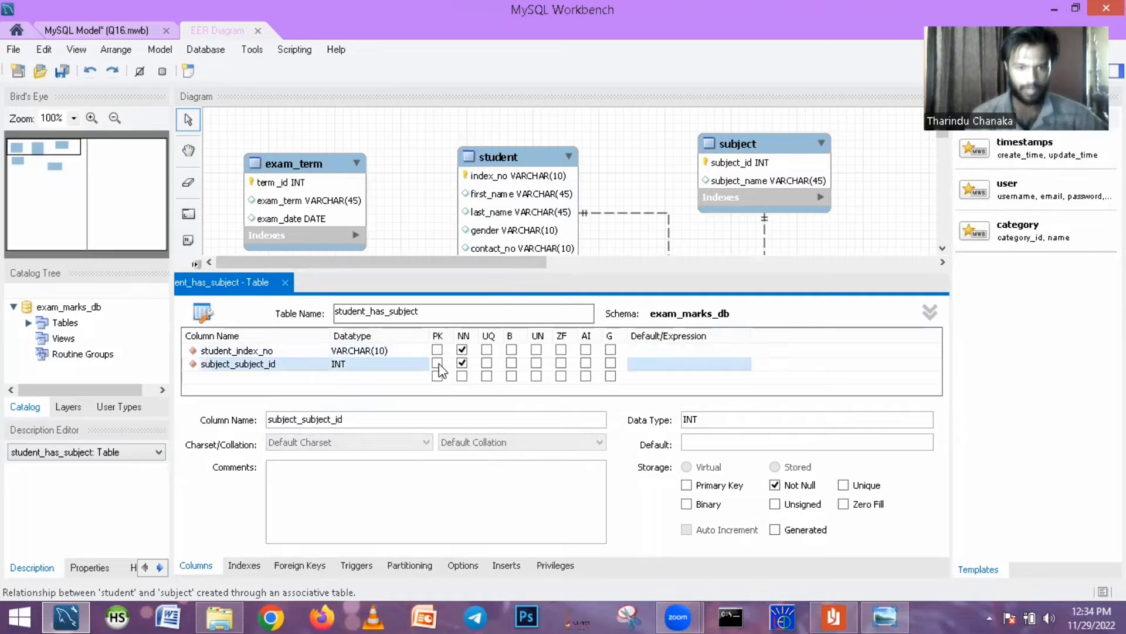
pyautogui.click(285, 285)
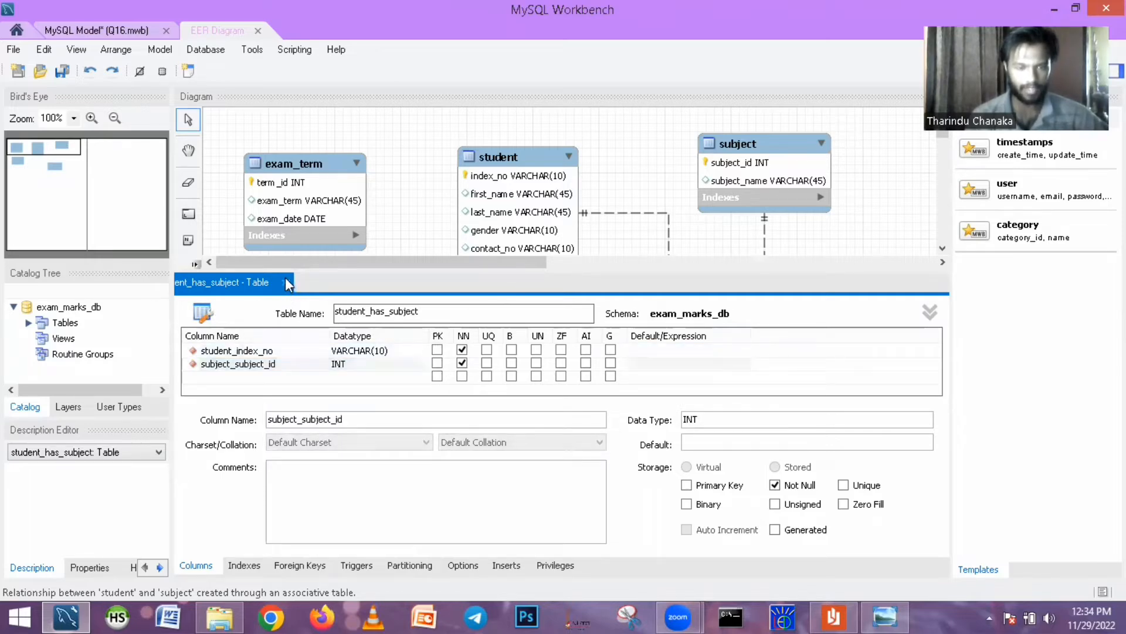
pyautogui.click(286, 280)
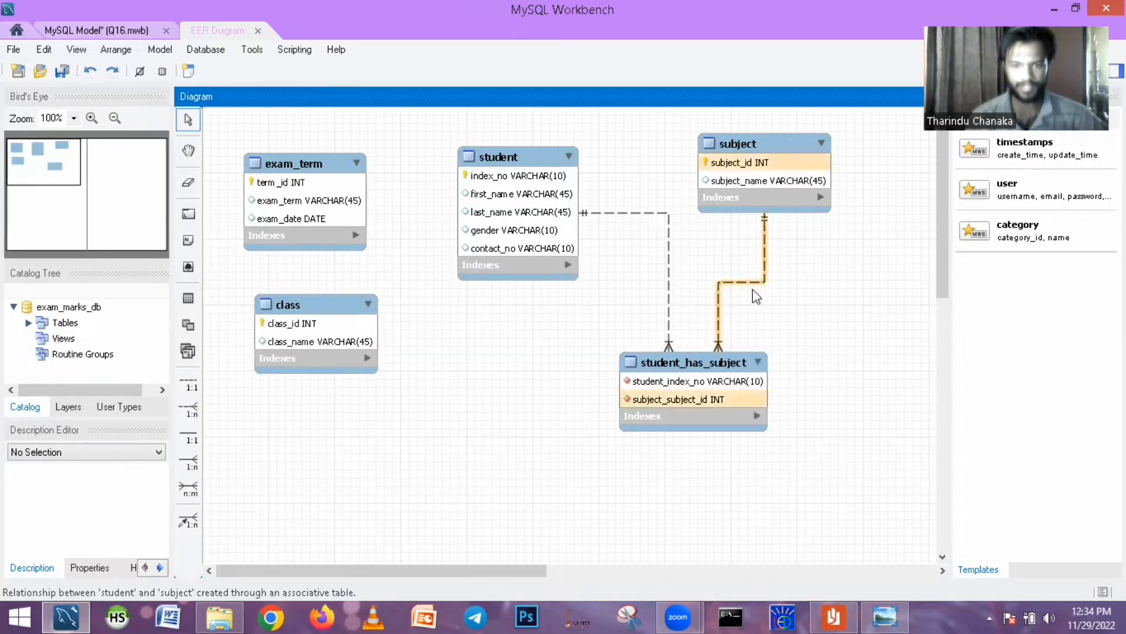
# - Copy the name student_exam_mark_record from question 03 of Question Set 17.pdf in Reader, and return to MySQL Workbench
pyautogui.click(833, 616)
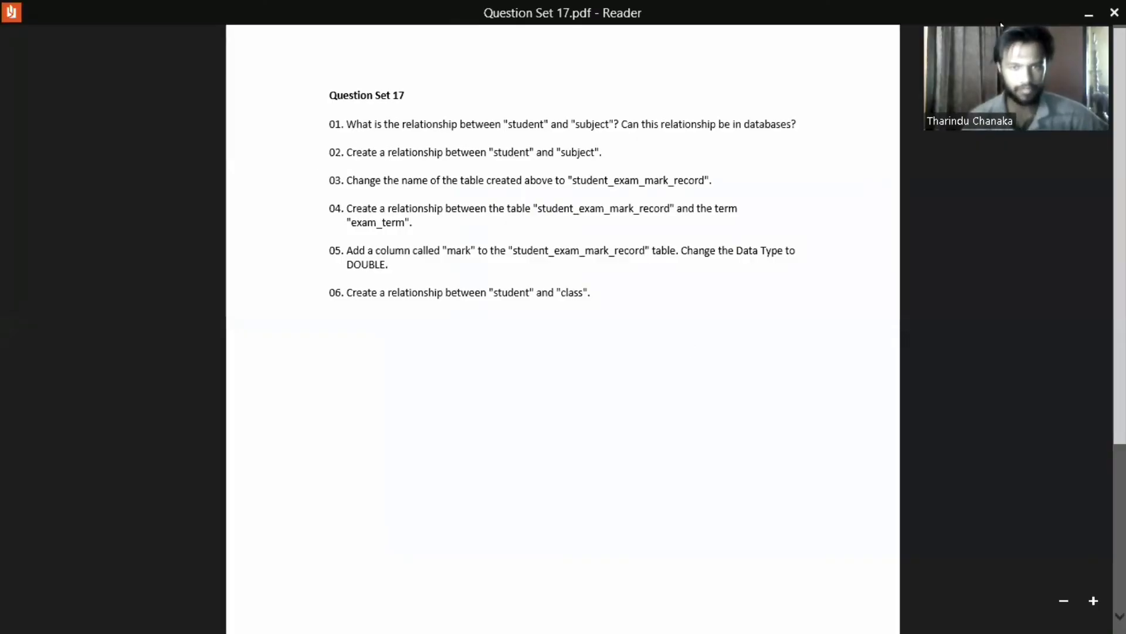
pyautogui.click(1086, 9)
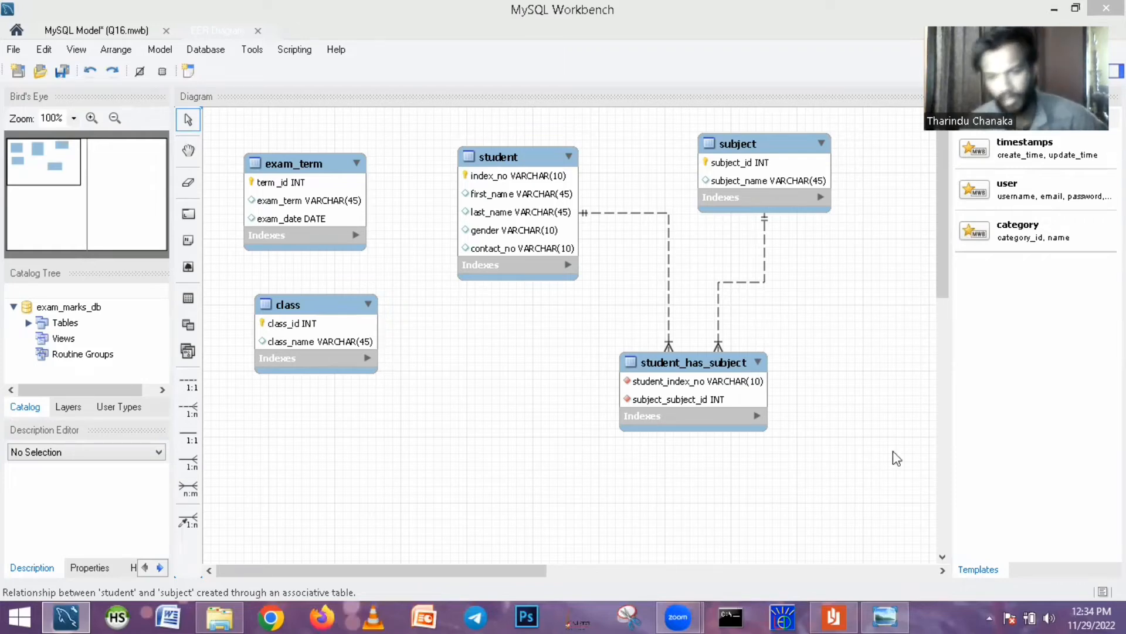
pyautogui.click(833, 614)
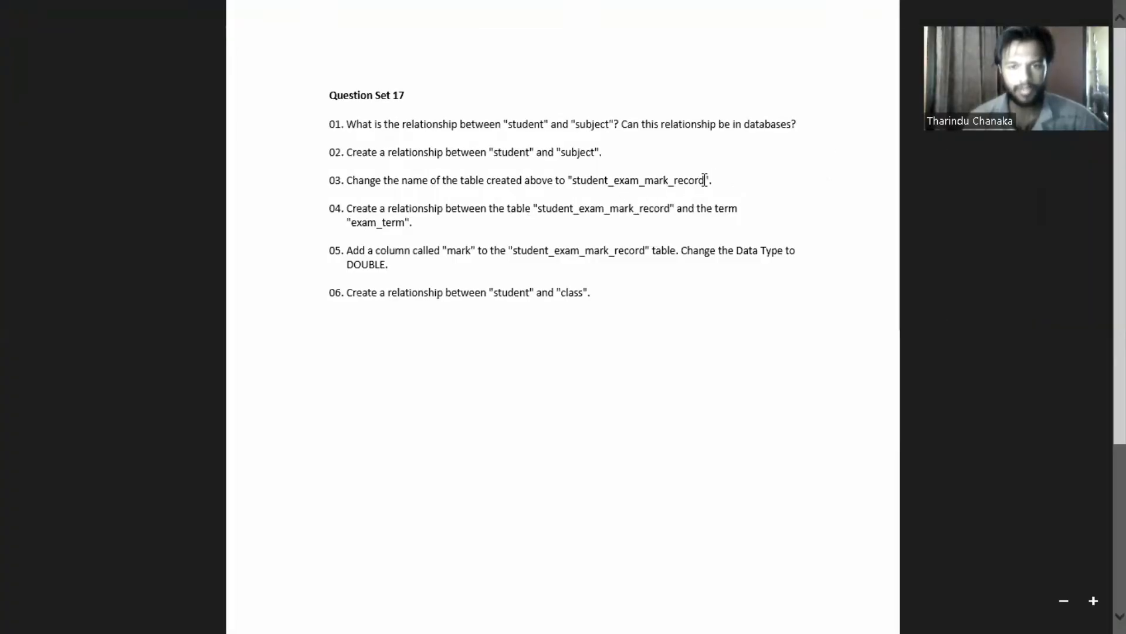
pyautogui.moveTo(706, 179); pyautogui.dragTo(573, 180)
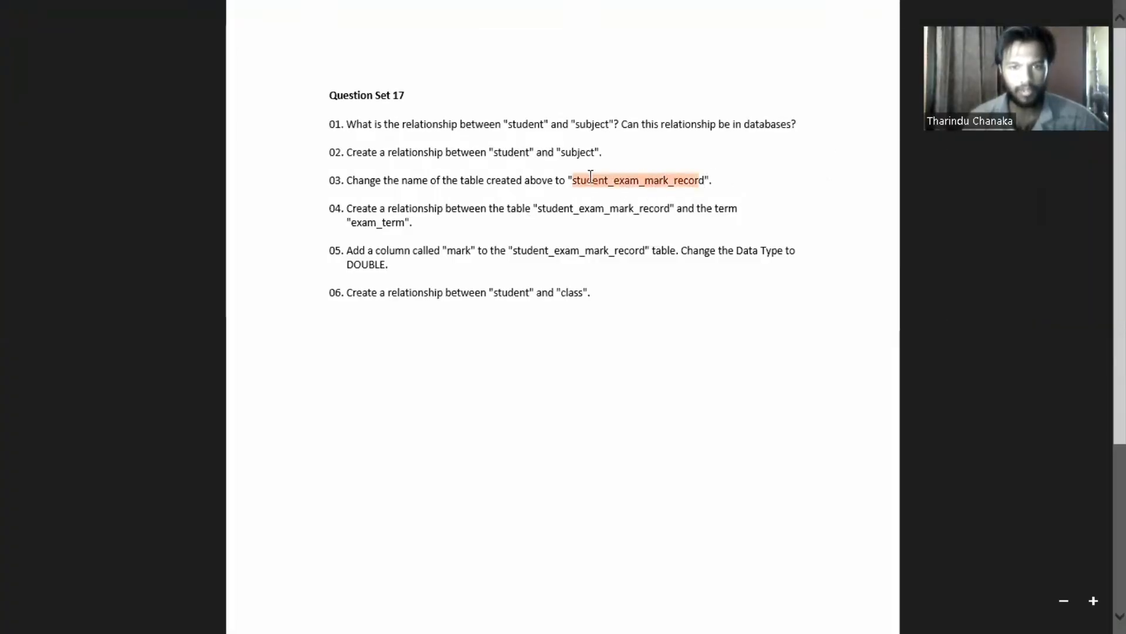
pyautogui.click(707, 181)
pyautogui.moveTo(706, 180); pyautogui.dragTo(573, 181)
pyautogui.hotkey('ctrl', 'c')
pyautogui.click(8, 610)
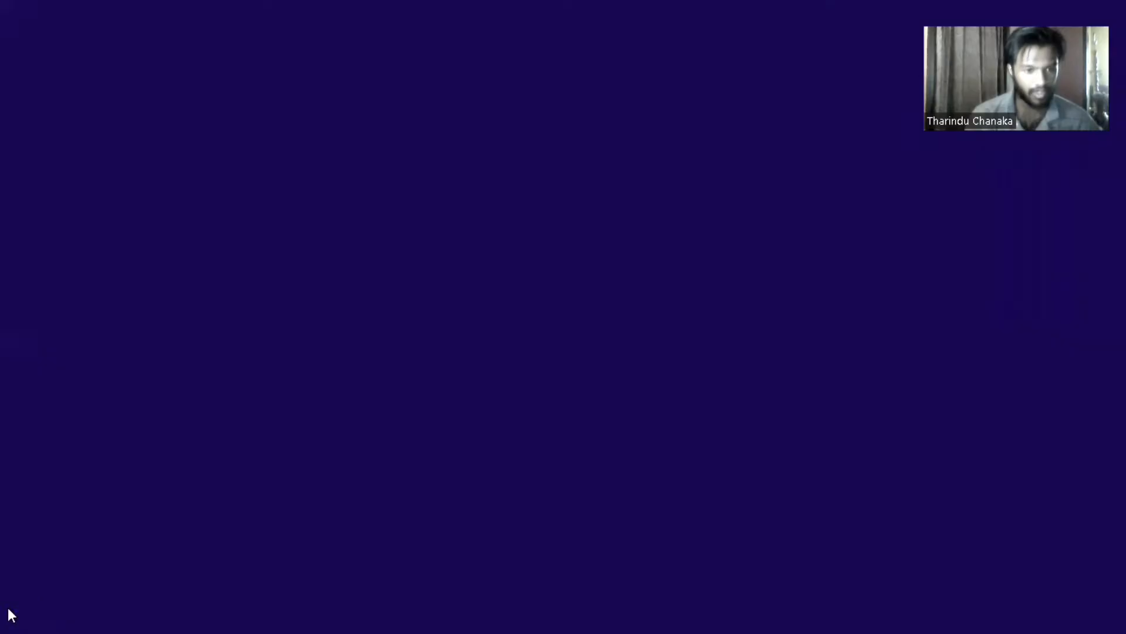
pyautogui.click(156, 494)
# - Rename the student_has_subject table to student_exam_mark_record with the copied name, and close its editor
pyautogui.click(692, 386)
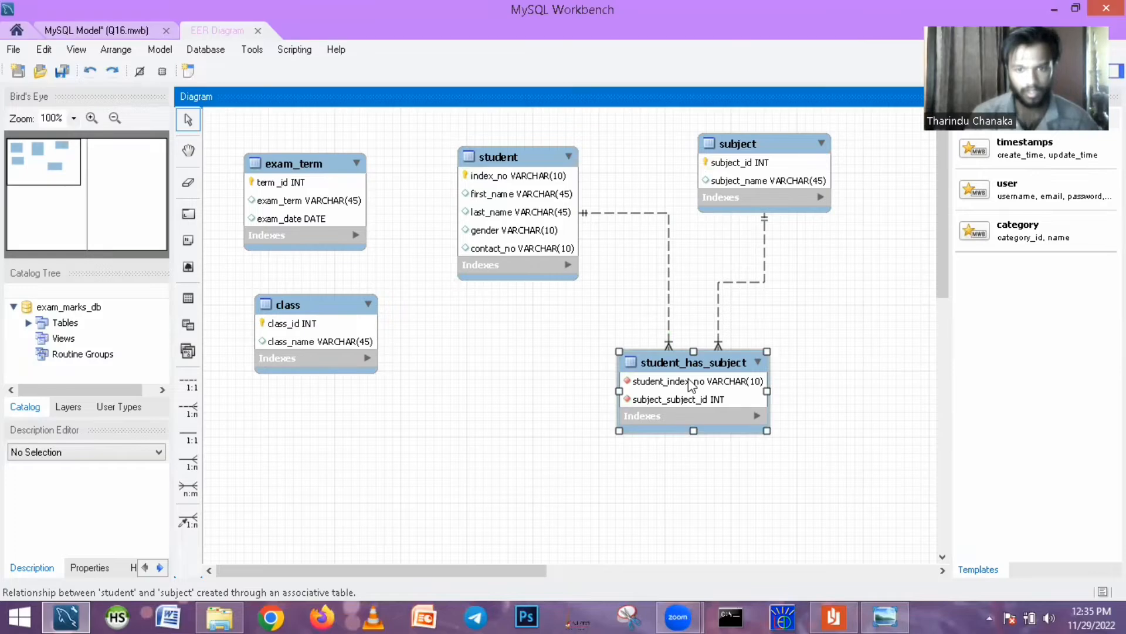
pyautogui.doubleClick(682, 374)
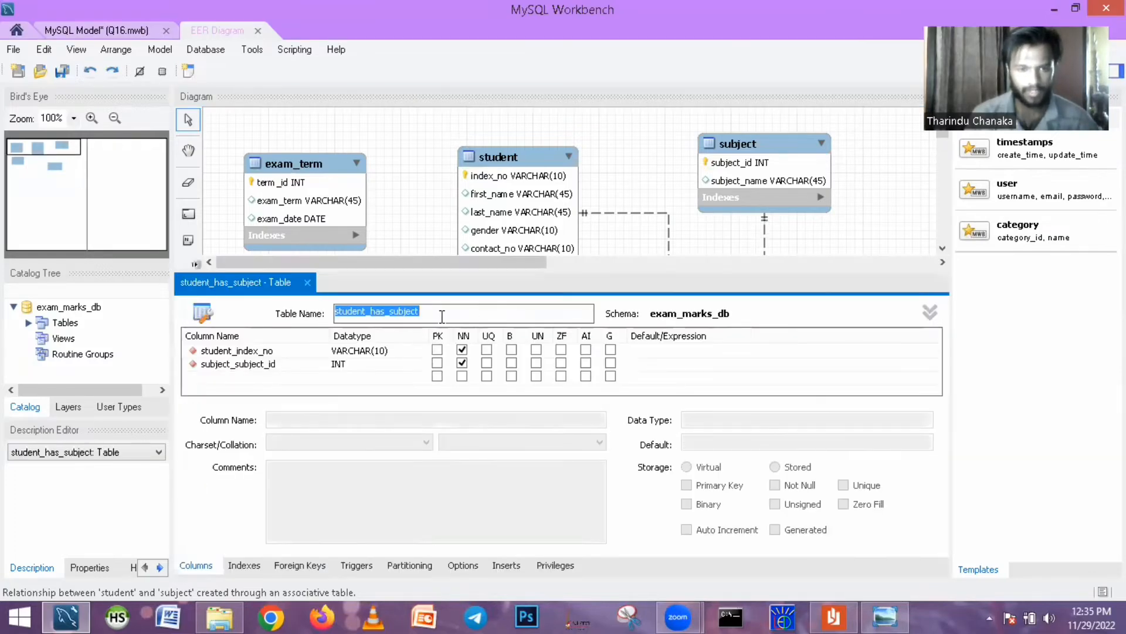
pyautogui.hotkey('ctrl', 'v')
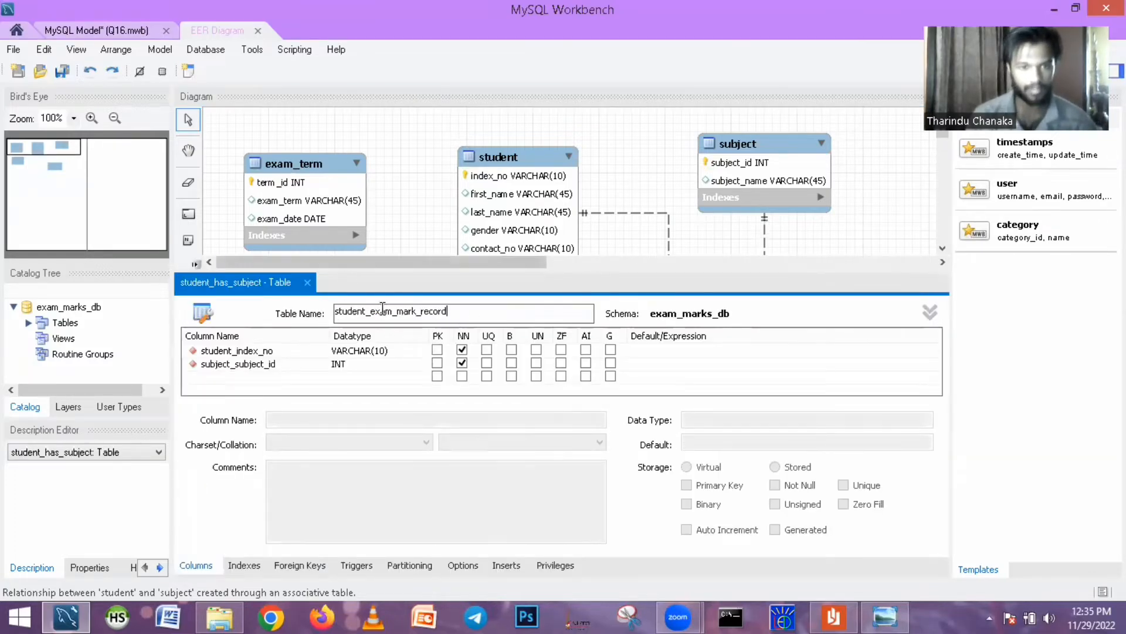
pyautogui.press('Return')
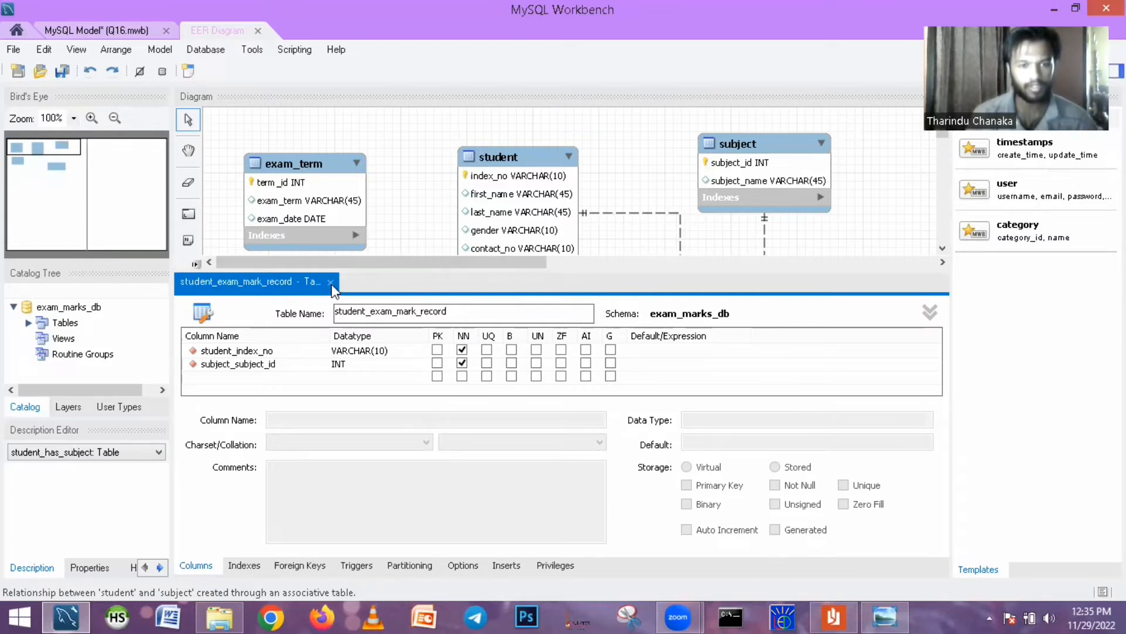
pyautogui.click(331, 282)
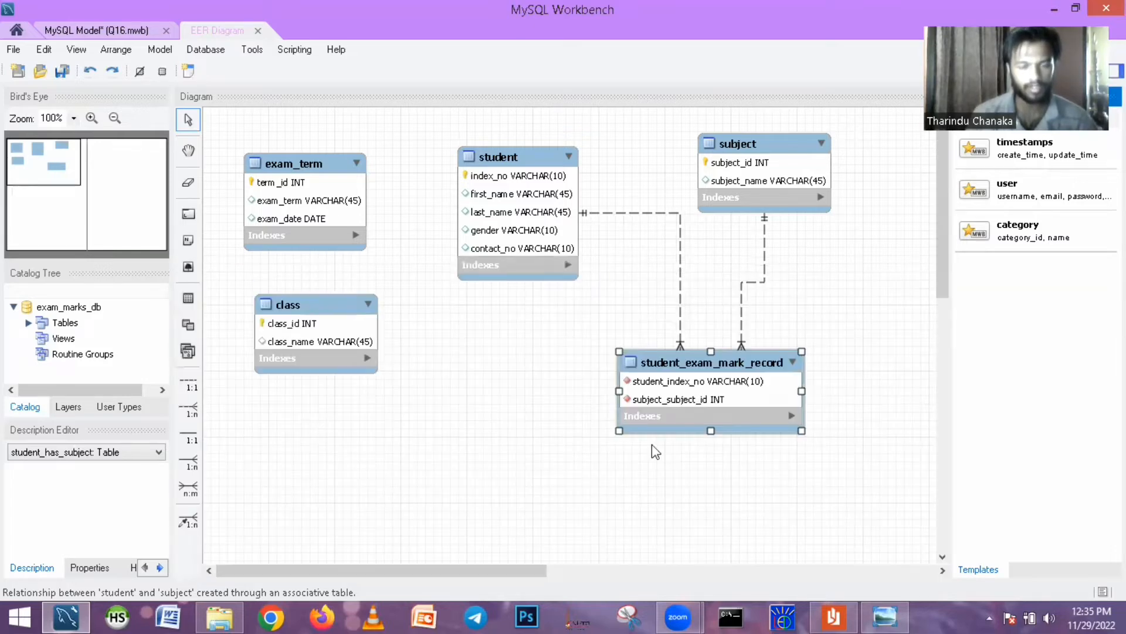
# - Check question 04 in Reader, then in MySQL Workbench shift student_exam_mark_record slightly down and left and place exam_term below the class table
pyautogui.click(851, 615)
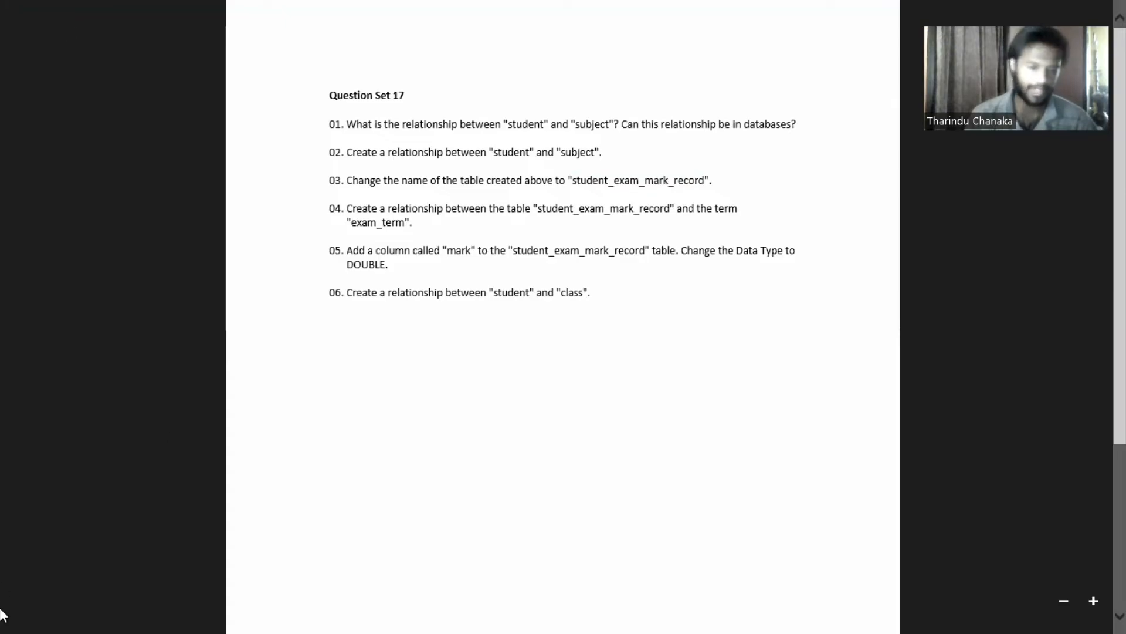
pyautogui.click(16, 617)
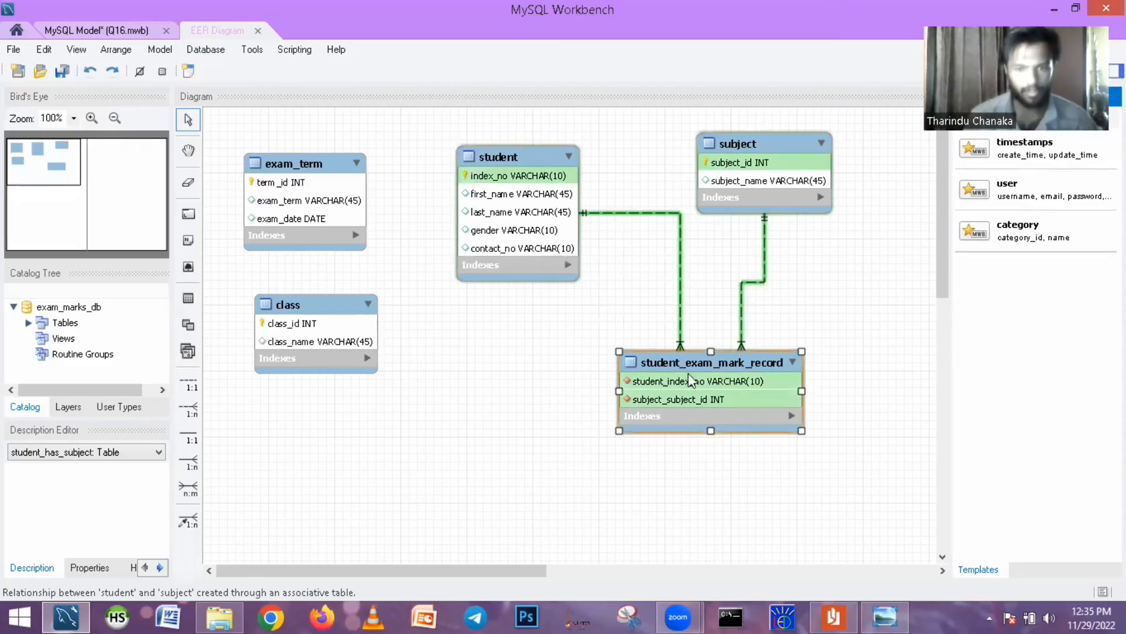
pyautogui.moveTo(688, 366); pyautogui.dragTo(569, 391)
pyautogui.hotkey('ctrl', 'z')
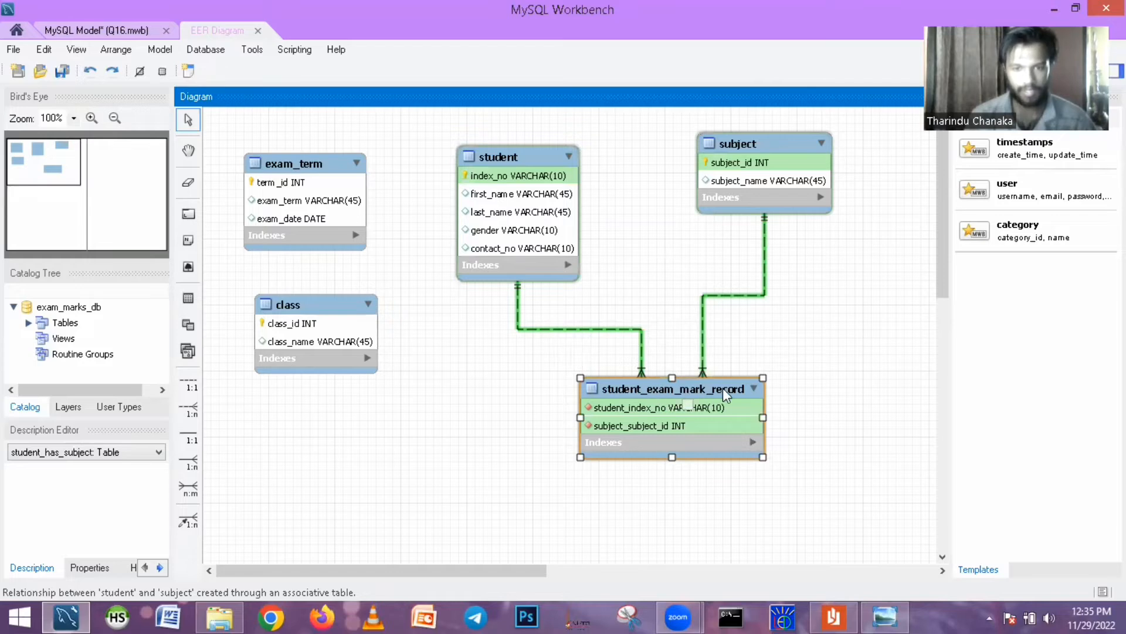
pyautogui.moveTo(313, 167); pyautogui.dragTo(425, 429)
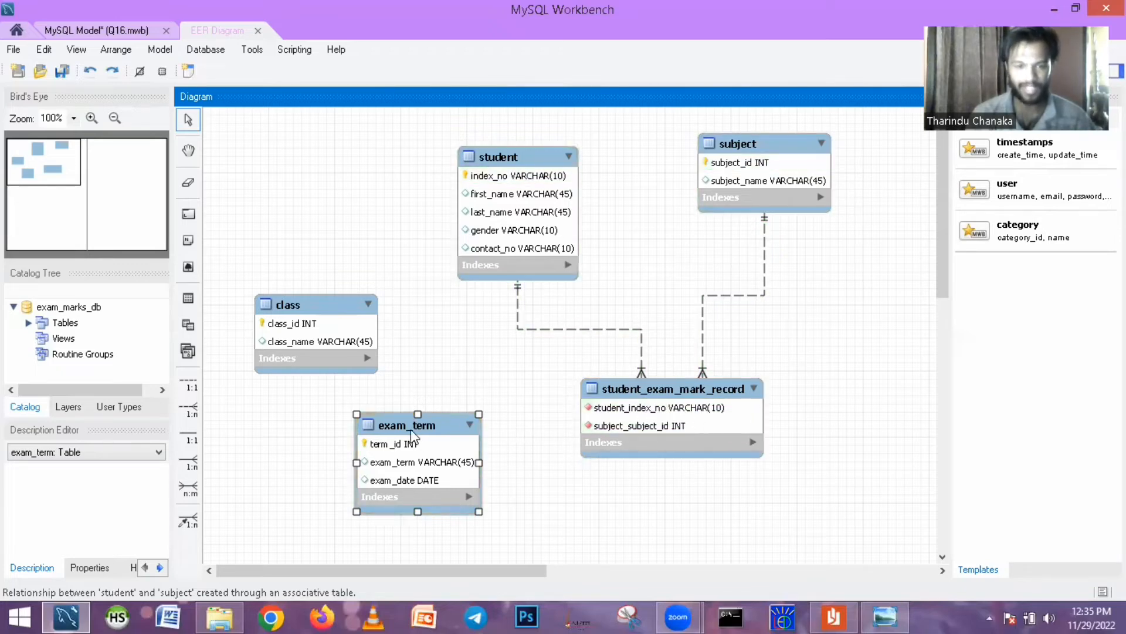
pyautogui.moveTo(412, 430); pyautogui.dragTo(386, 435)
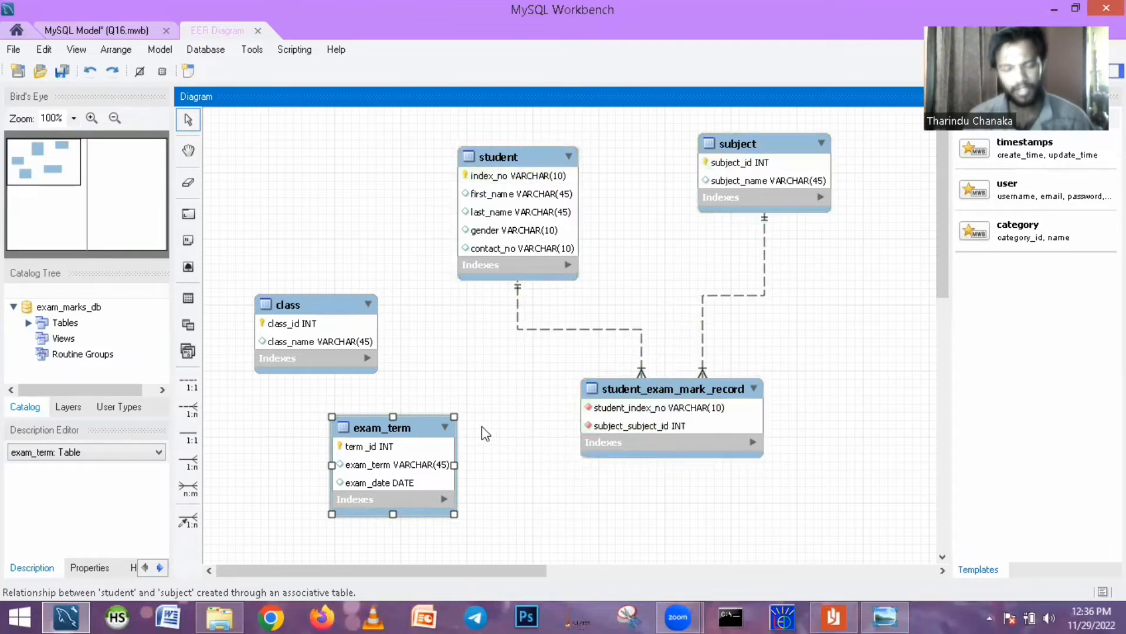
# - Connect student_exam_mark_record to exam_term with a 1:n non-identifying relationship, and move exam_term closer to the record table
pyautogui.click(198, 410)
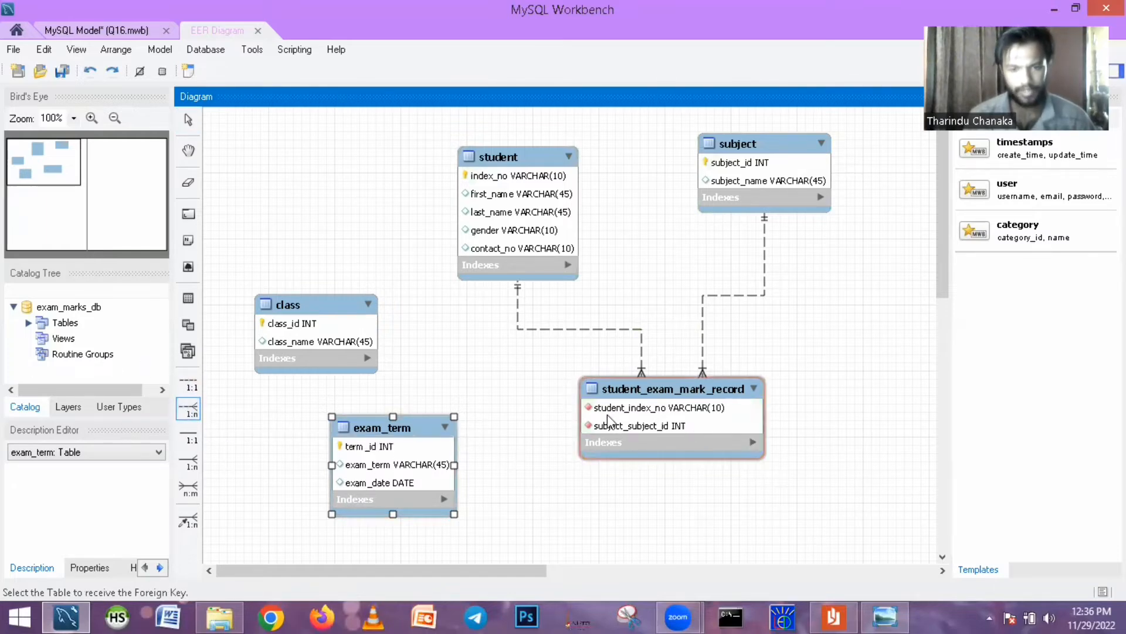
pyautogui.click(589, 414)
pyautogui.click(413, 481)
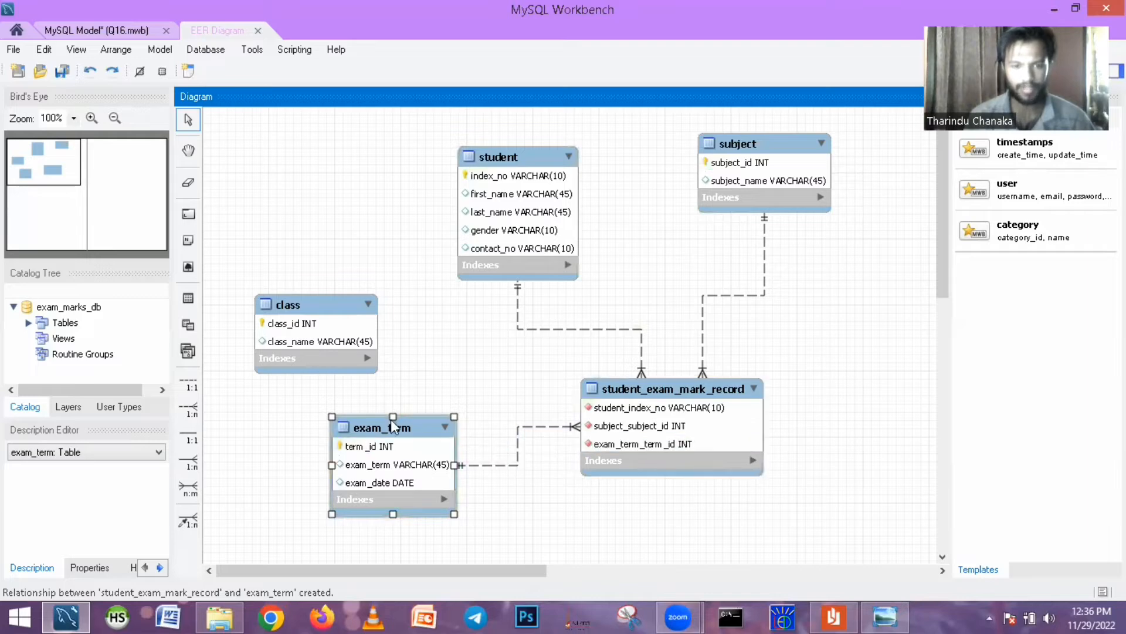
pyautogui.moveTo(393, 427); pyautogui.dragTo(443, 422)
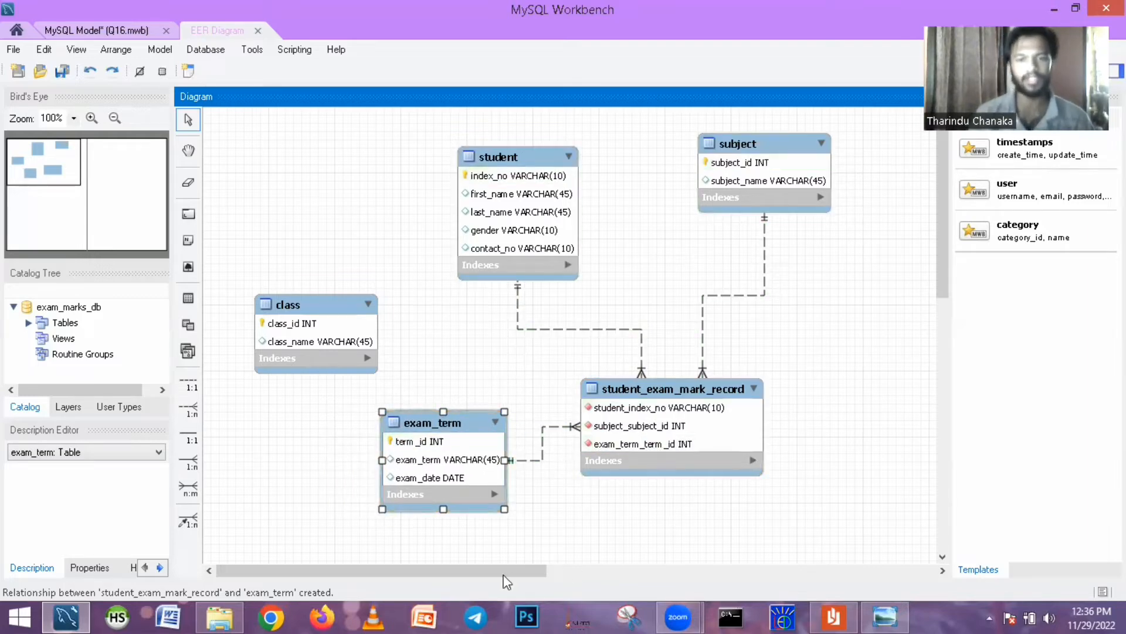
# - Read question 05 about the mark column in Question Set 17.pdf in Reader, and return to MySQL Workbench
pyautogui.click(835, 615)
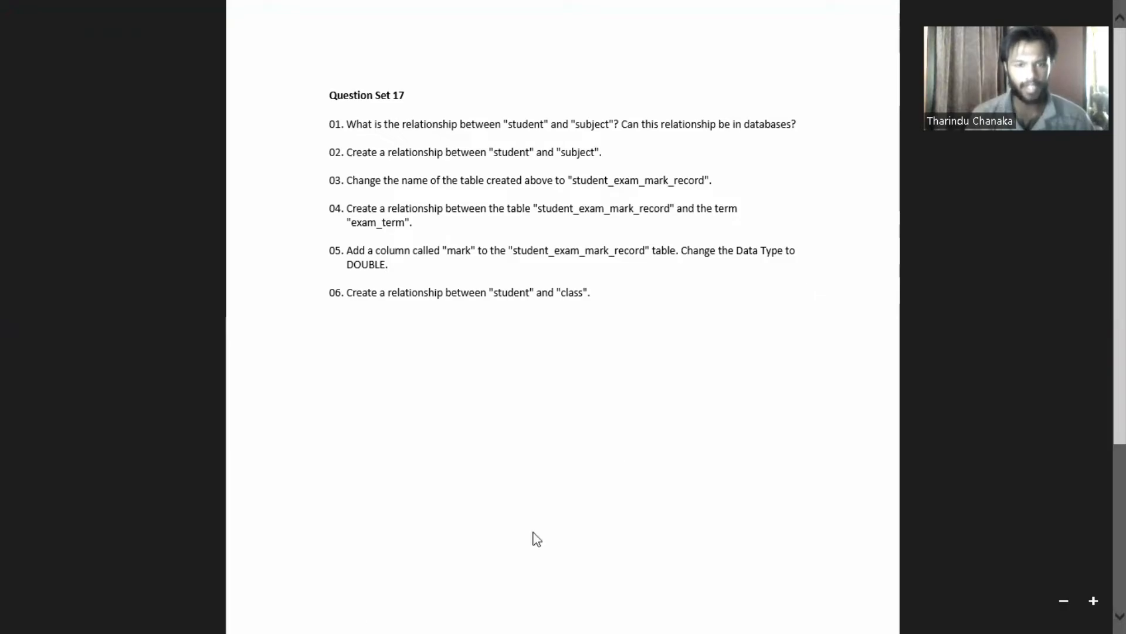
pyautogui.click(14, 616)
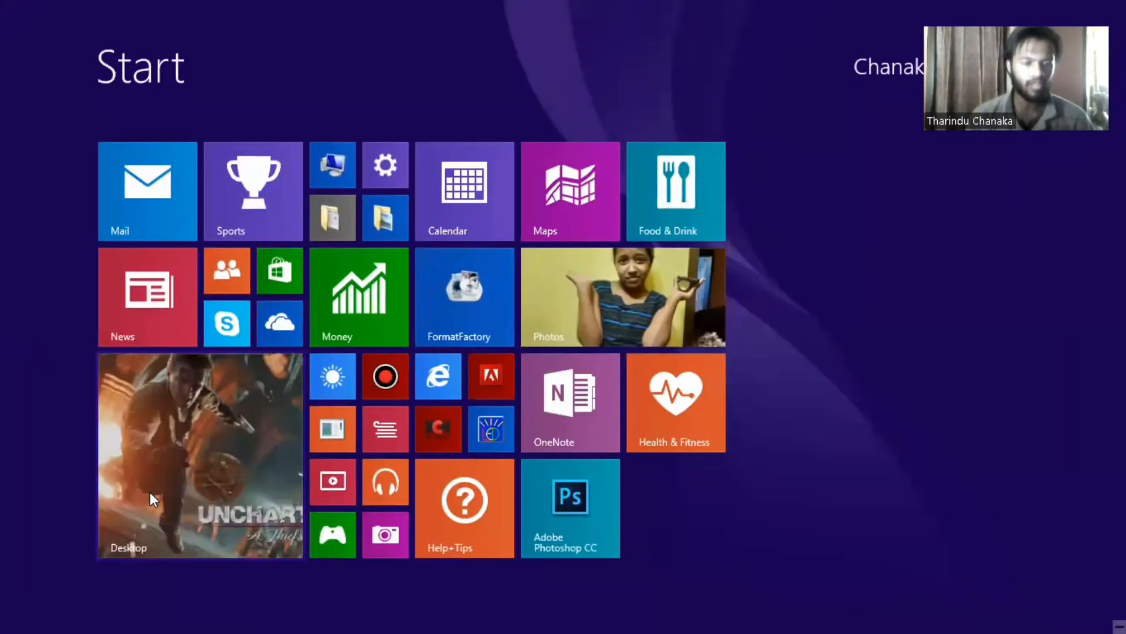
pyautogui.click(150, 492)
pyautogui.click(843, 616)
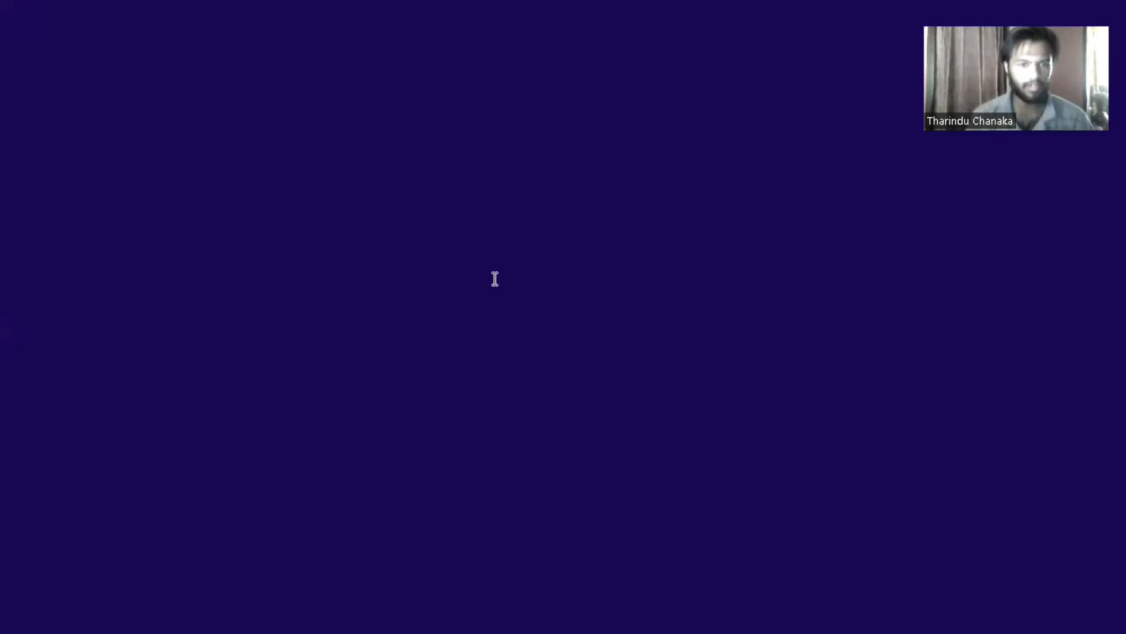
pyautogui.click(5, 615)
pyautogui.click(150, 525)
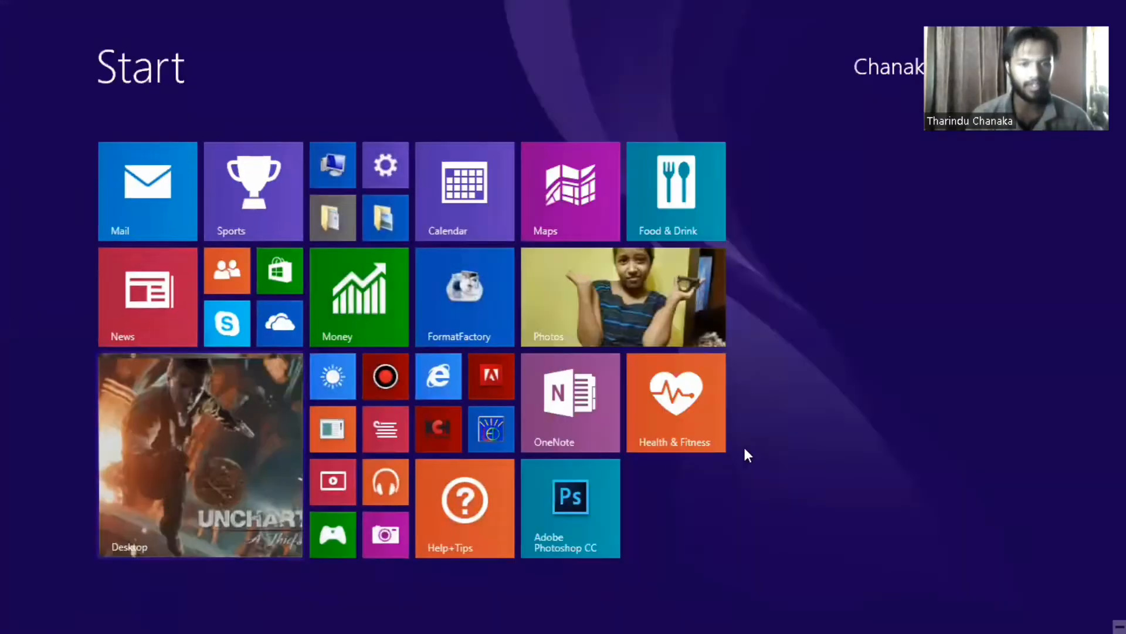
# - Add a column named mark to the student_exam_mark_record table
pyautogui.click(642, 405)
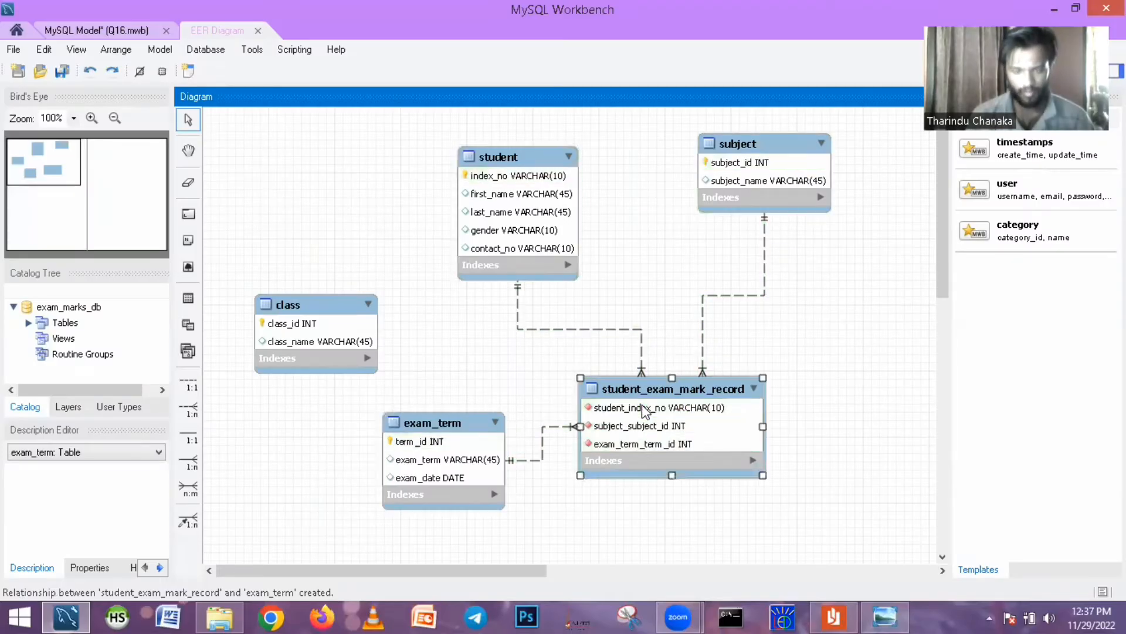
pyautogui.doubleClick(644, 409)
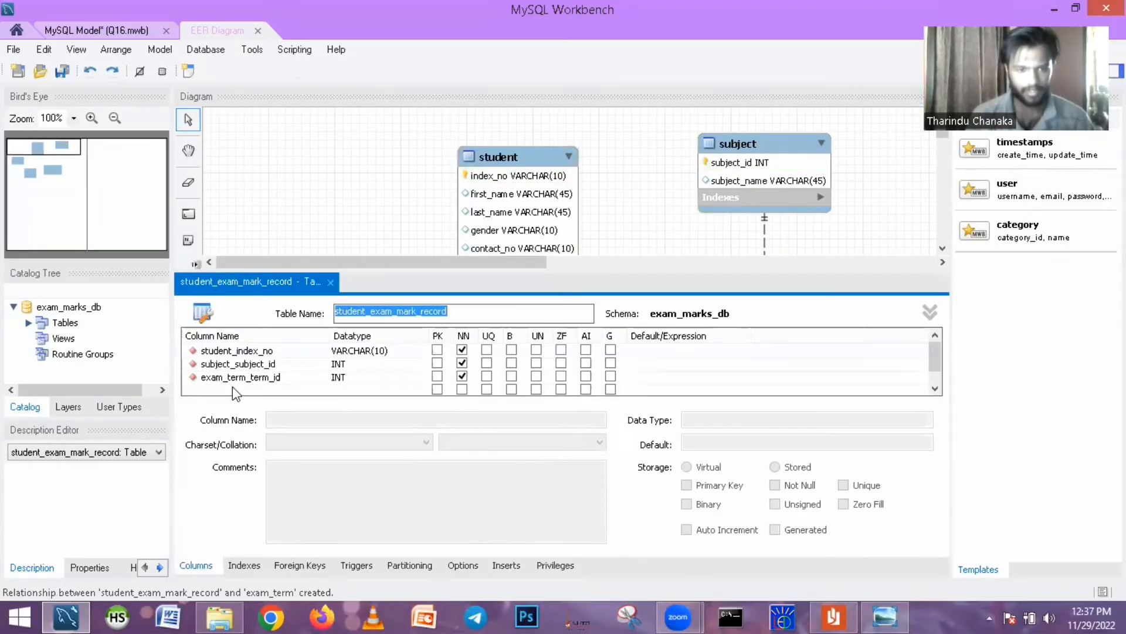
pyautogui.doubleClick(232, 388)
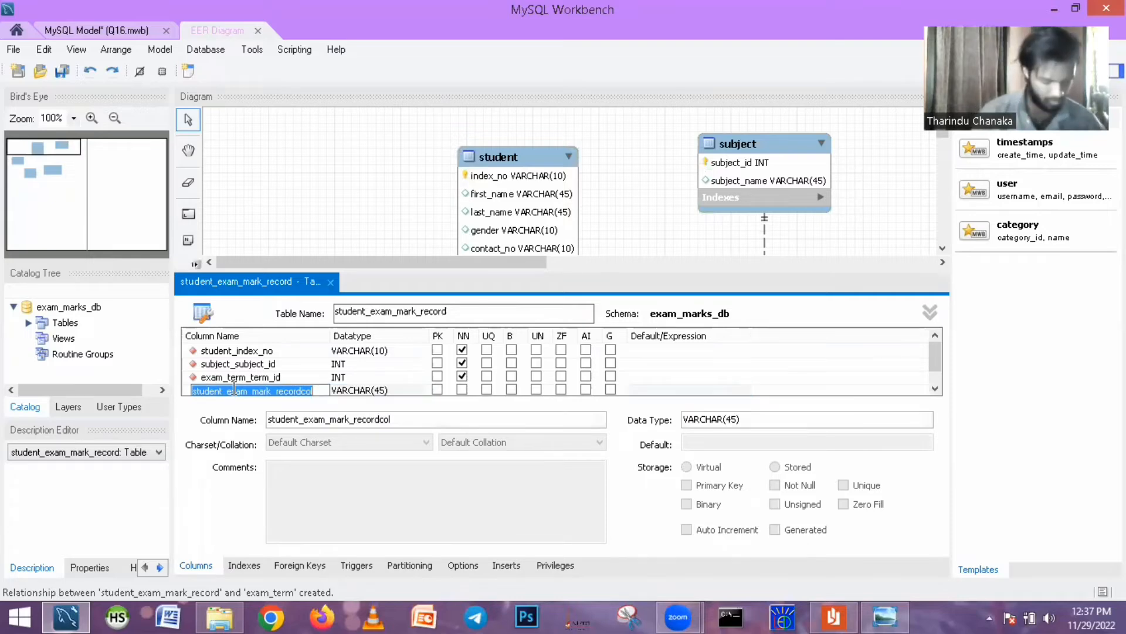
pyautogui.write('Ma')
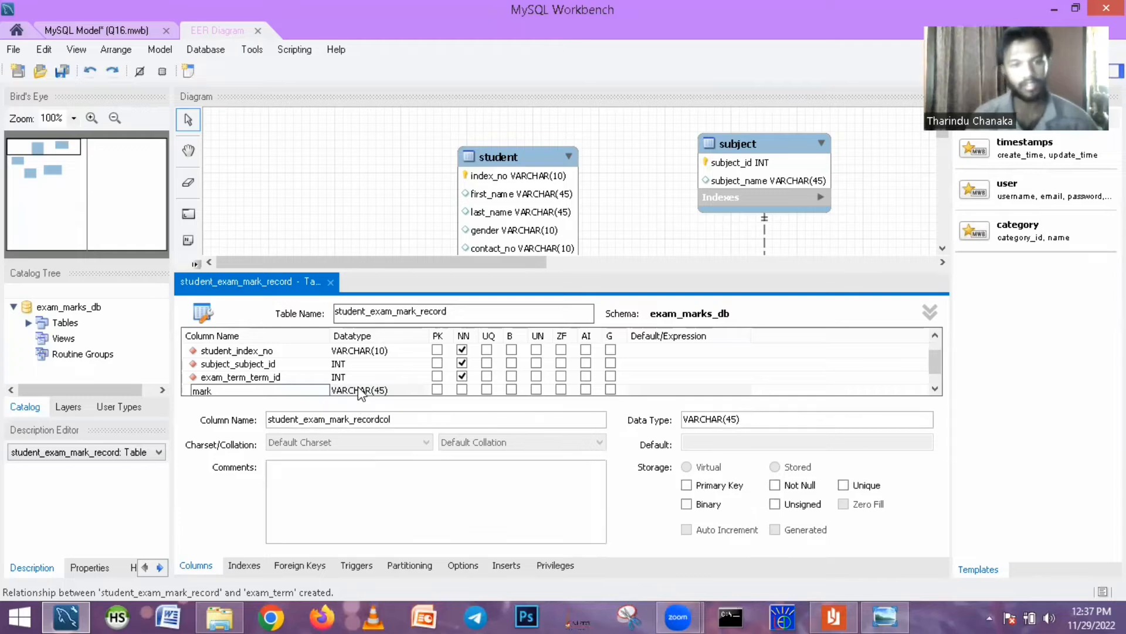
pyautogui.press('Return')
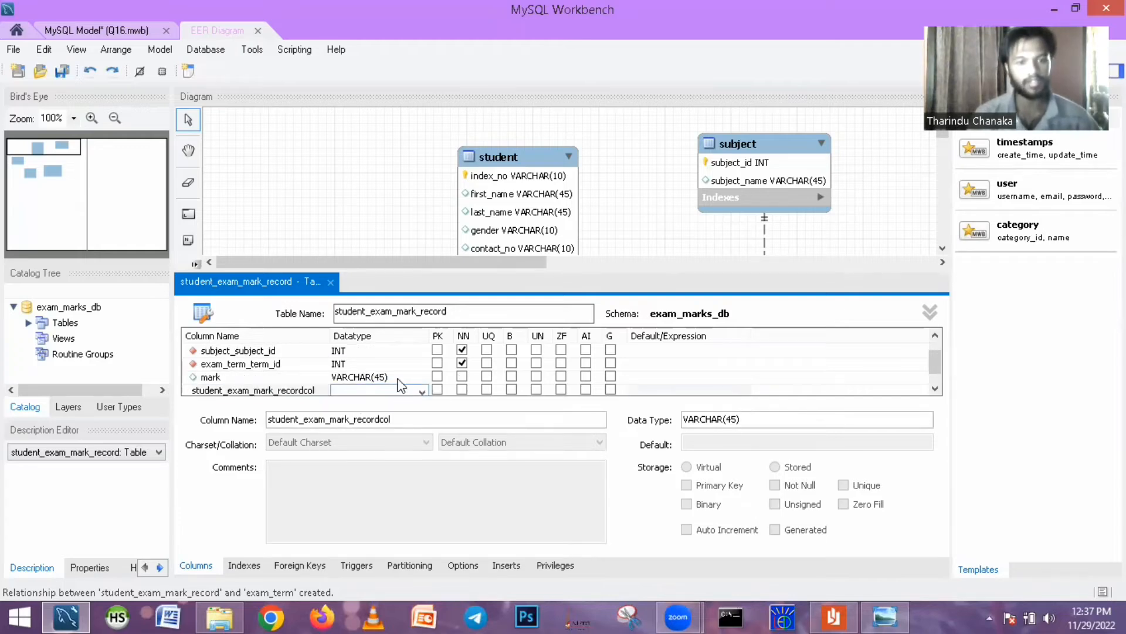
# - Delete the stray student_exam_mark_recordcol column from the student_exam_mark_record table
pyautogui.click(281, 390)
pyautogui.click(661, 347)
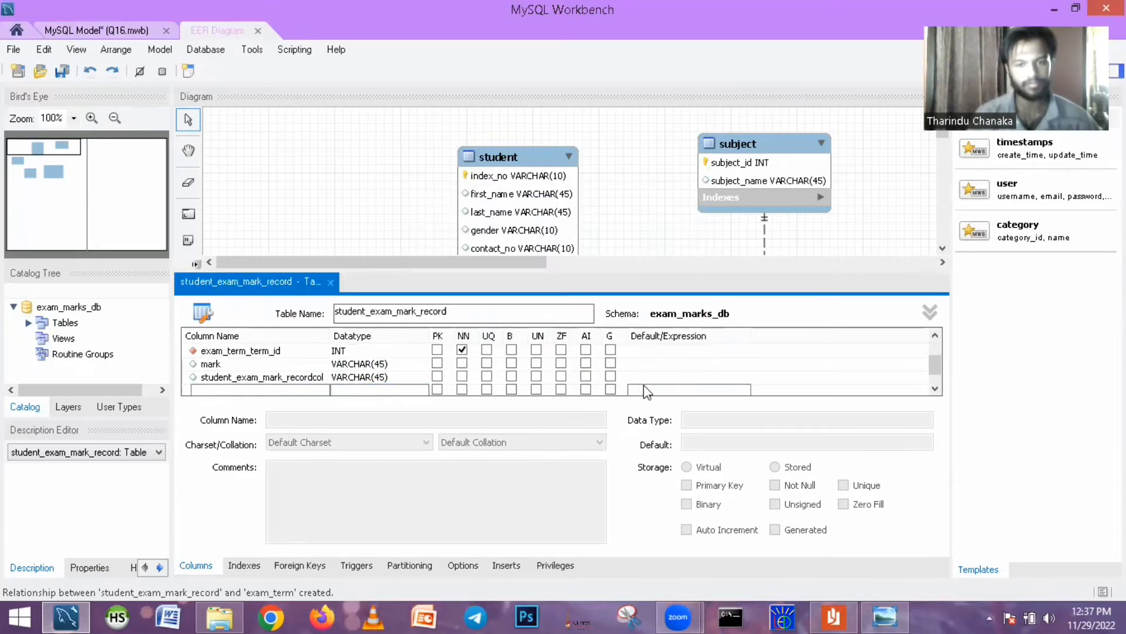
pyautogui.rightClick(642, 392)
pyautogui.click(677, 493)
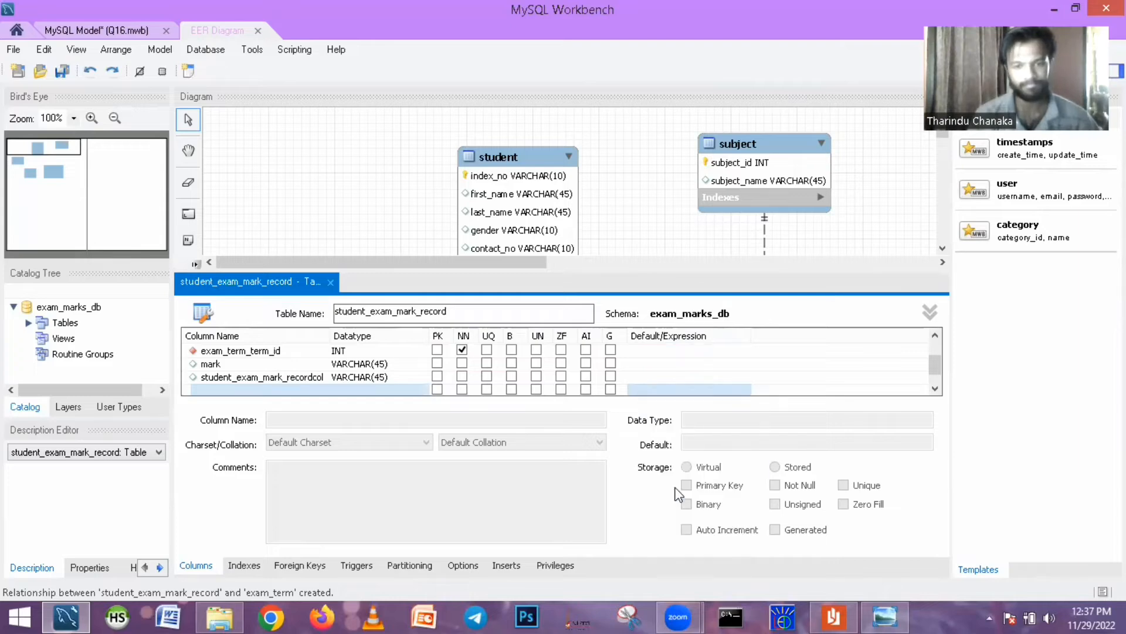
pyautogui.rightClick(383, 377)
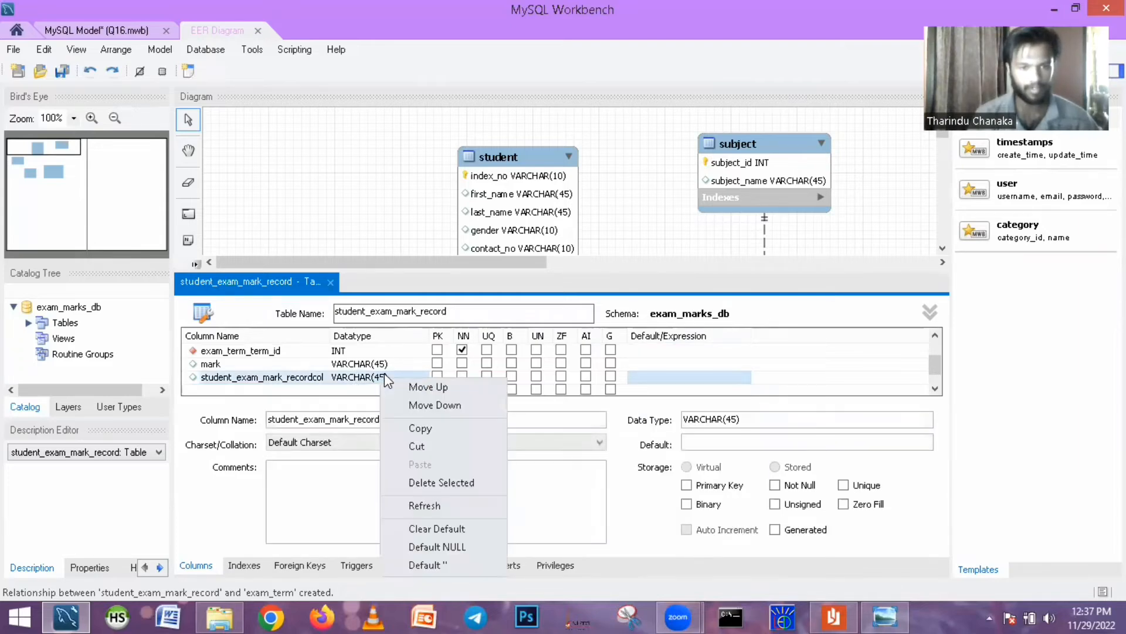
pyautogui.click(441, 481)
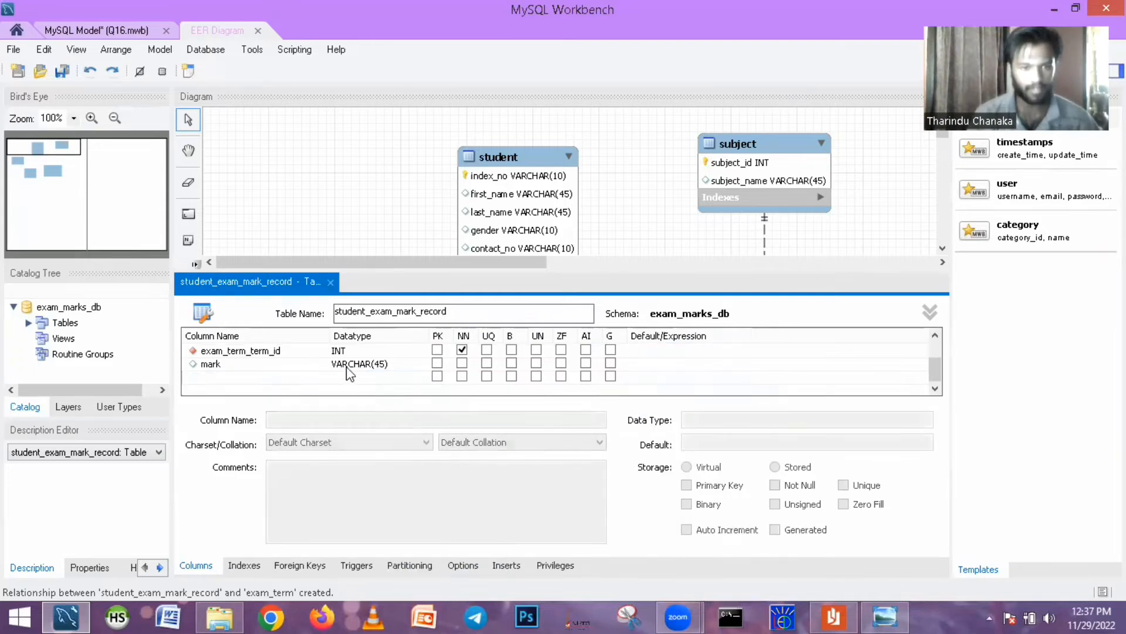
# - Set the data type of the mark column to DOUBLE
pyautogui.click(395, 363)
pyautogui.click(407, 365)
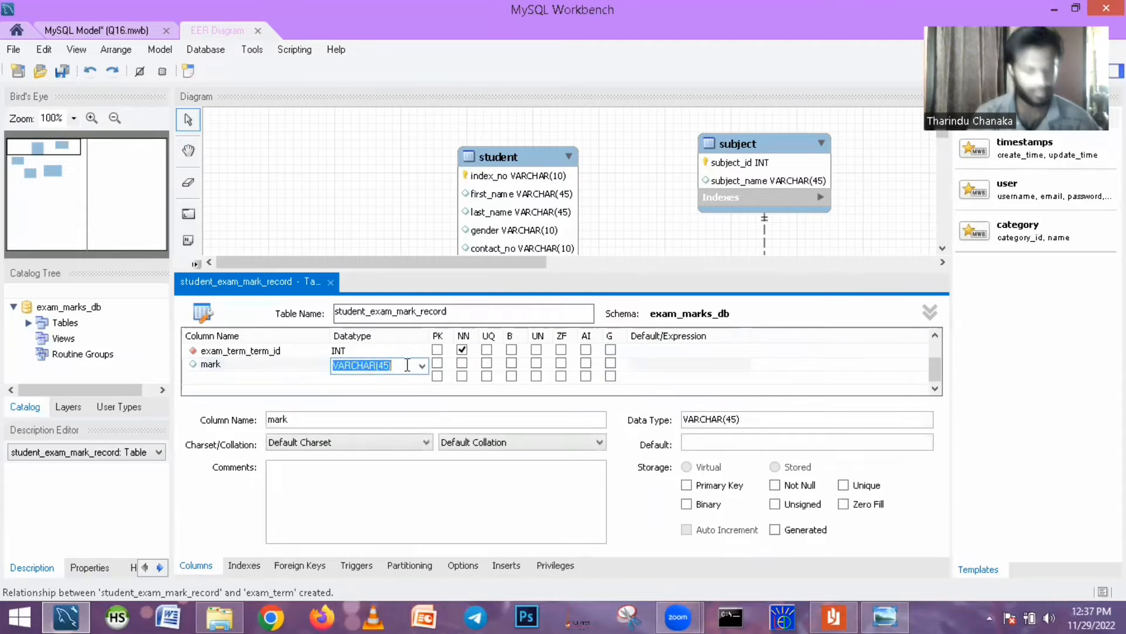
pyautogui.write('DOUBLE')
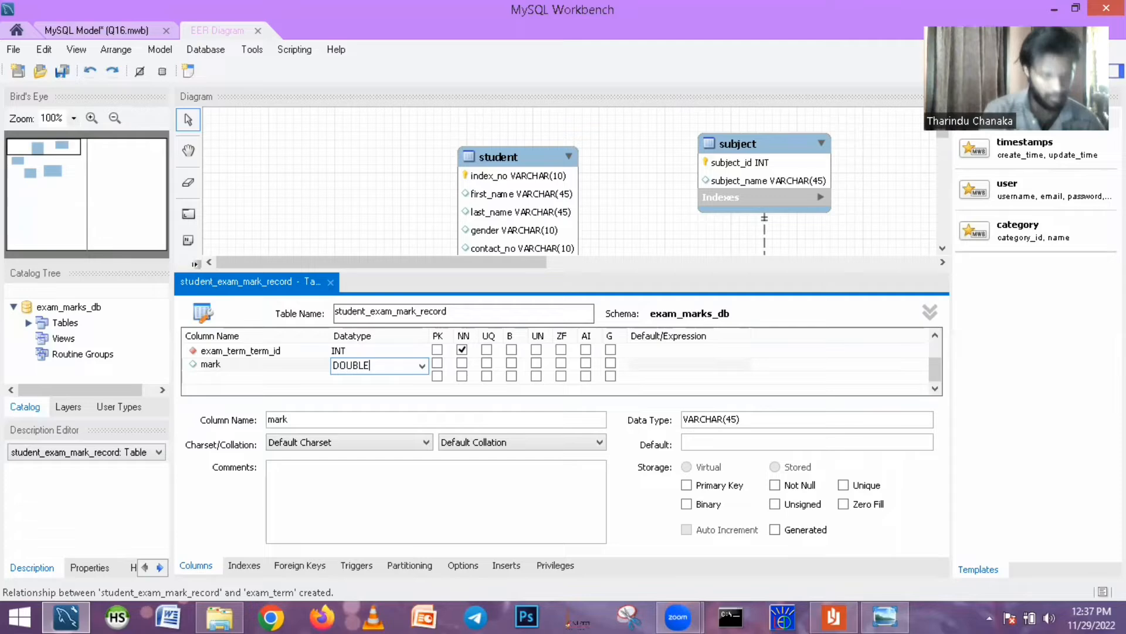
pyautogui.press('Return')
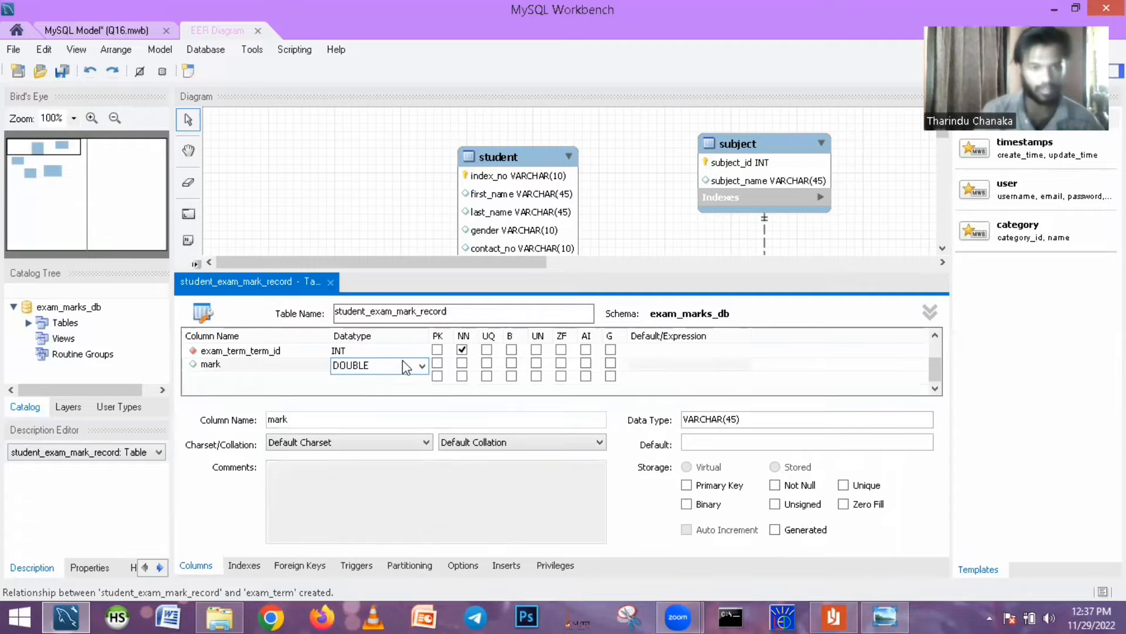
pyautogui.click(366, 367)
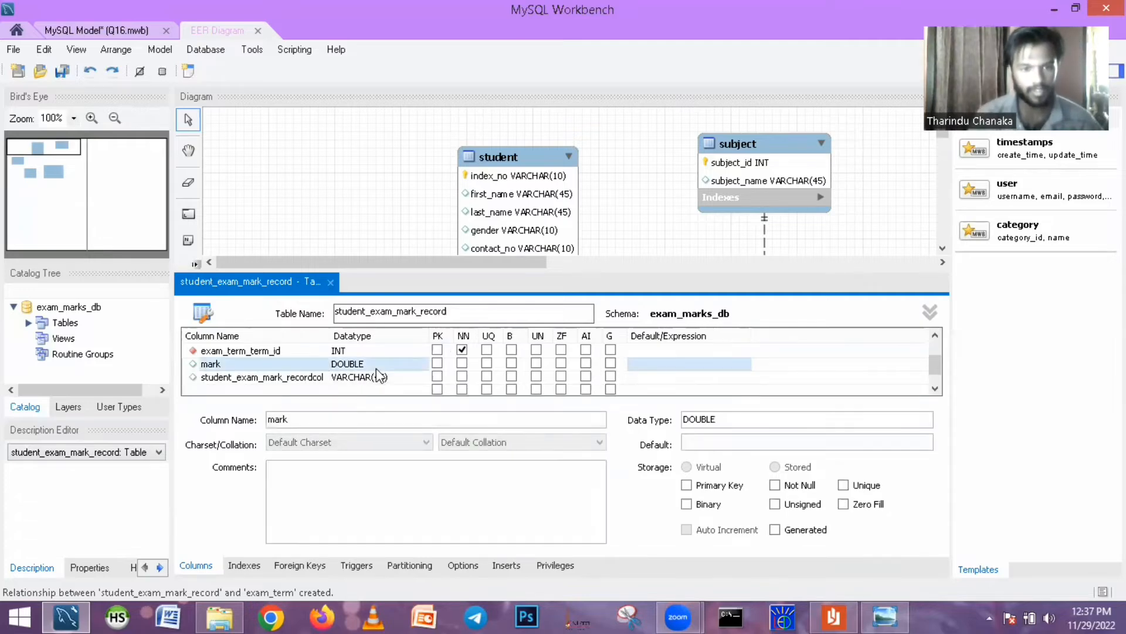
# - Remove the extra student_exam_mark_recordcol column again and close the student_exam_mark_record table editor
pyautogui.click(370, 377)
pyautogui.rightClick(372, 376)
pyautogui.click(418, 478)
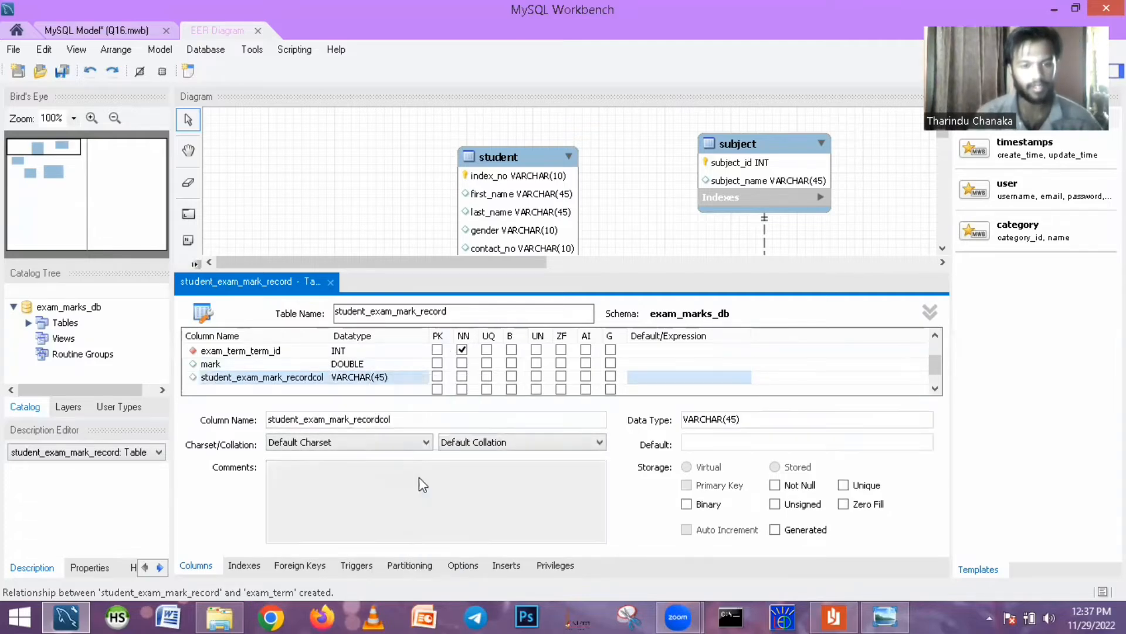
pyautogui.click(330, 282)
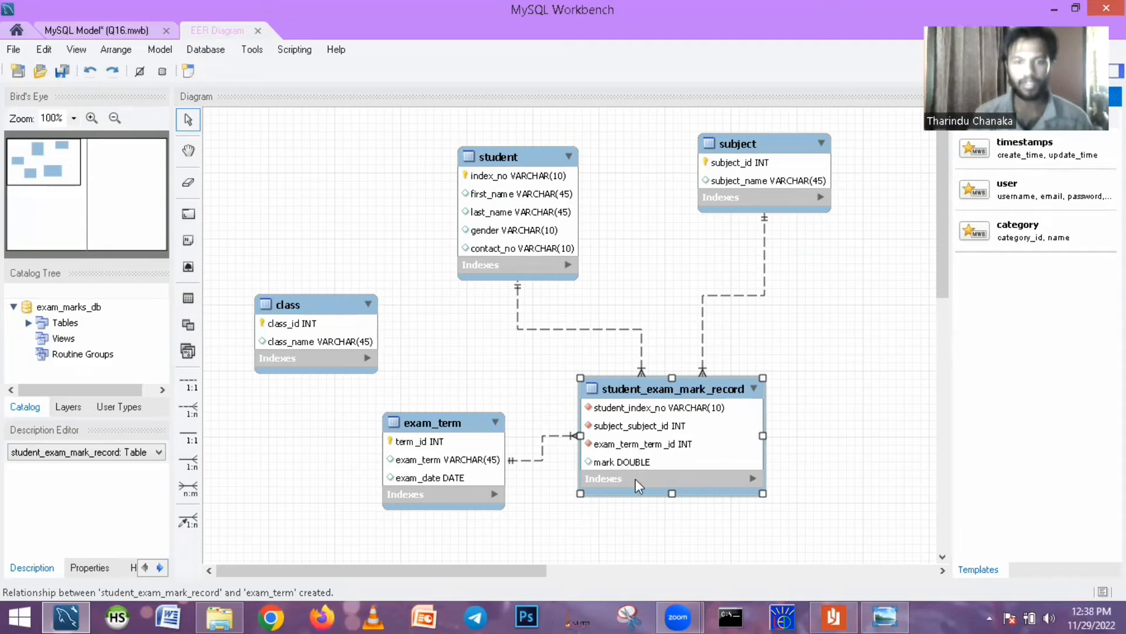
# - Read question 06 in Reader, and back in MySQL Workbench move the class table slightly up and left in the diagram
pyautogui.click(834, 616)
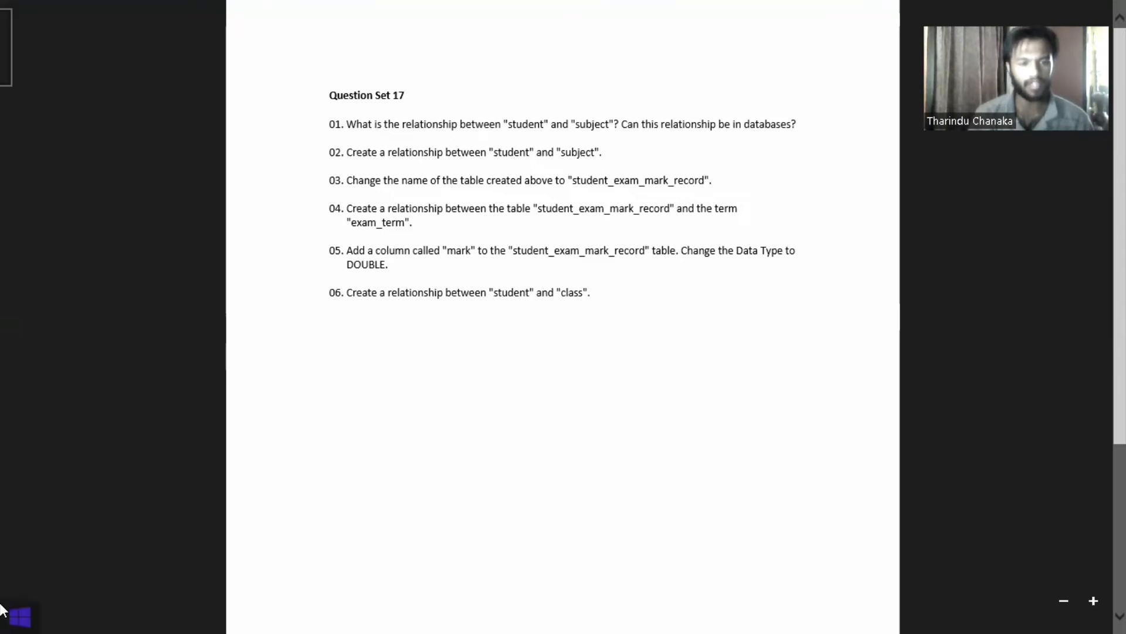
pyautogui.click(11, 616)
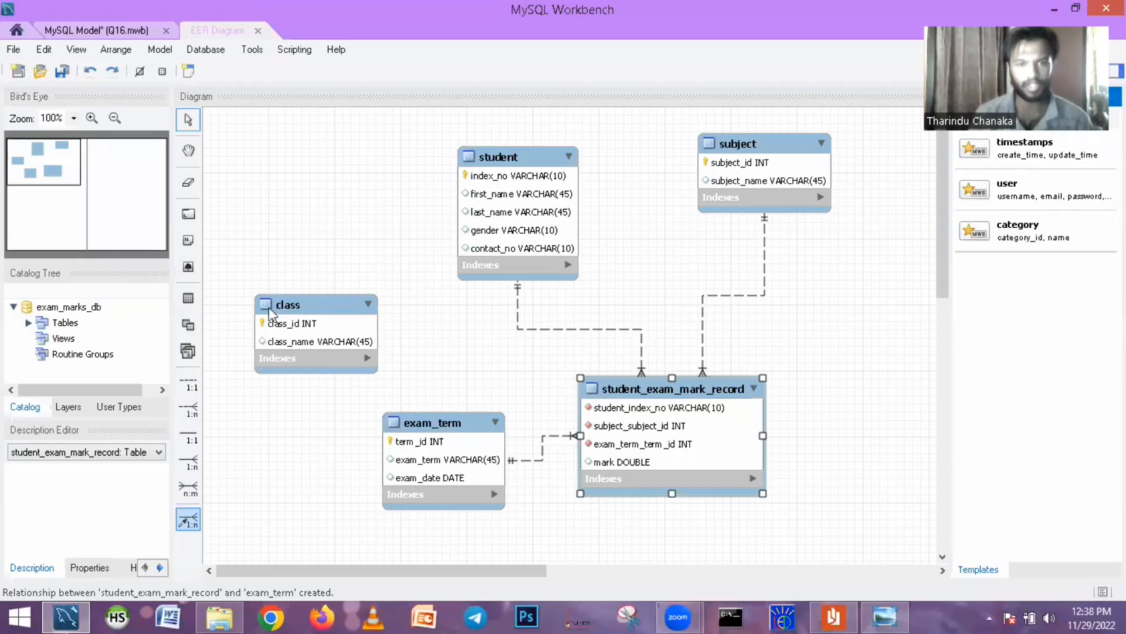
pyautogui.click(276, 276)
pyautogui.moveTo(276, 275); pyautogui.dragTo(279, 310)
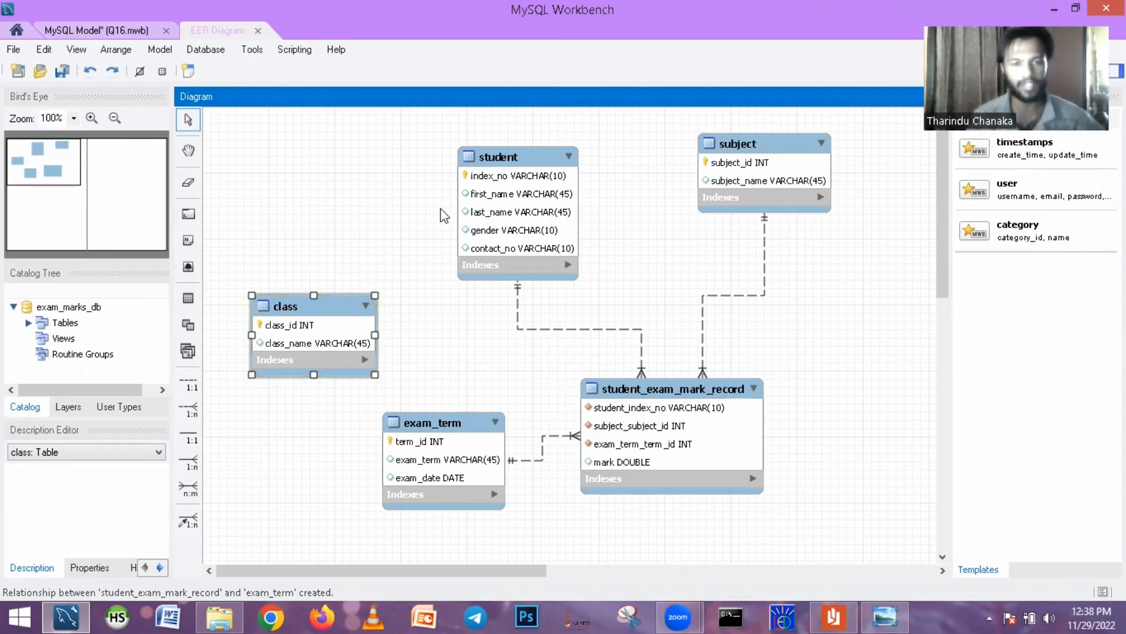
pyautogui.hotkey('ctrl', 'z')
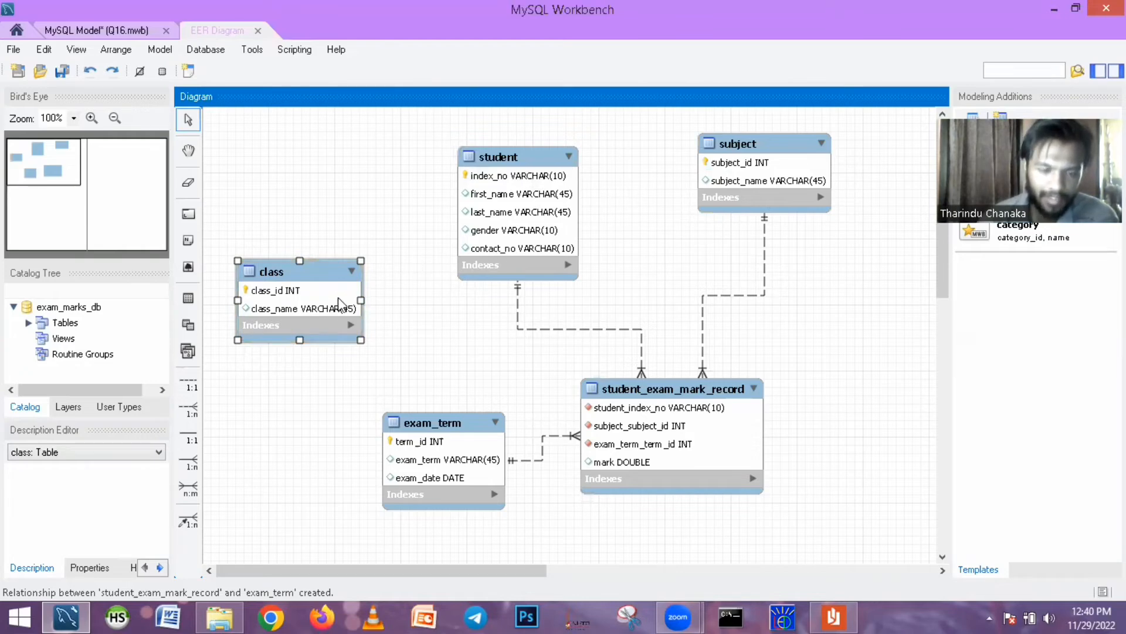
# - Connect student to class with a 1:n non-identifying relationship, and move student_exam_mark_record slightly up and right
pyautogui.click(195, 413)
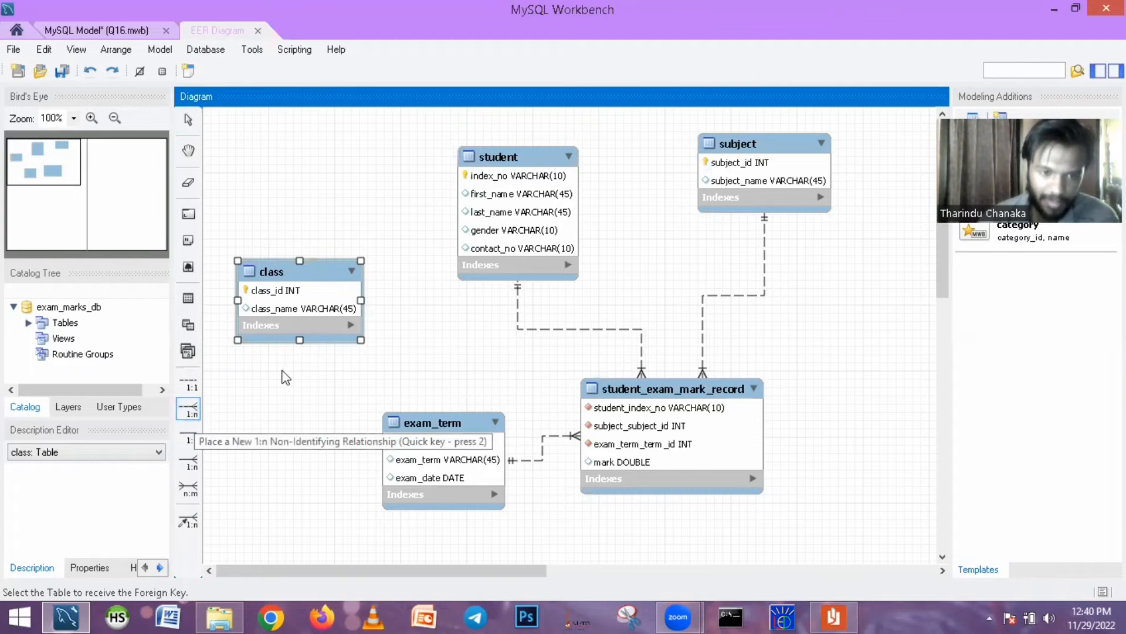
pyautogui.click(476, 236)
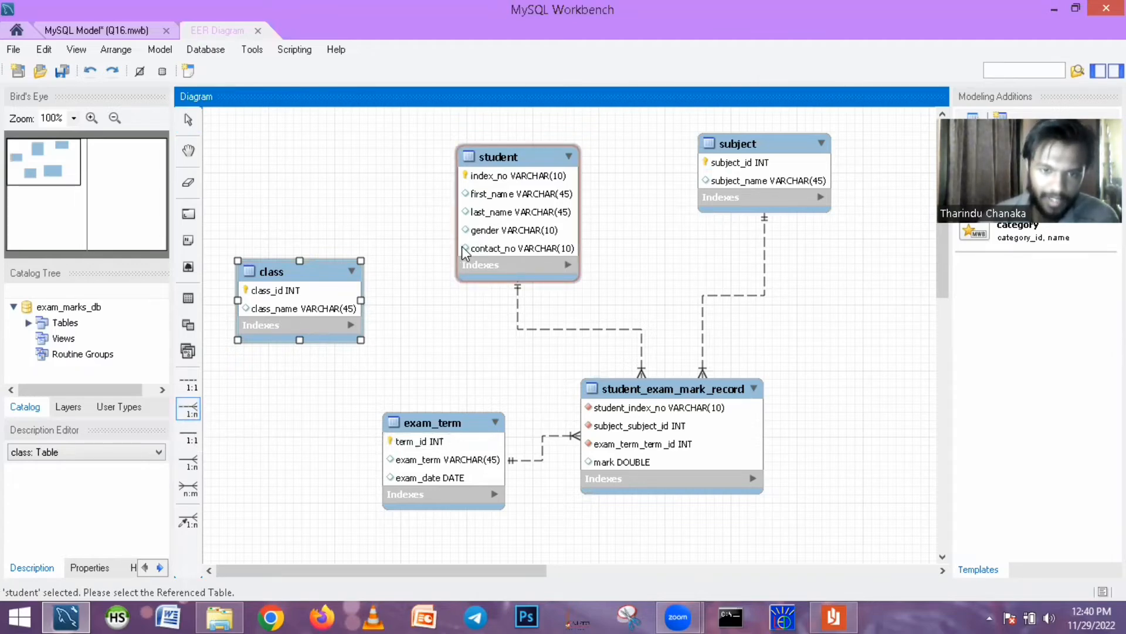
pyautogui.click(339, 302)
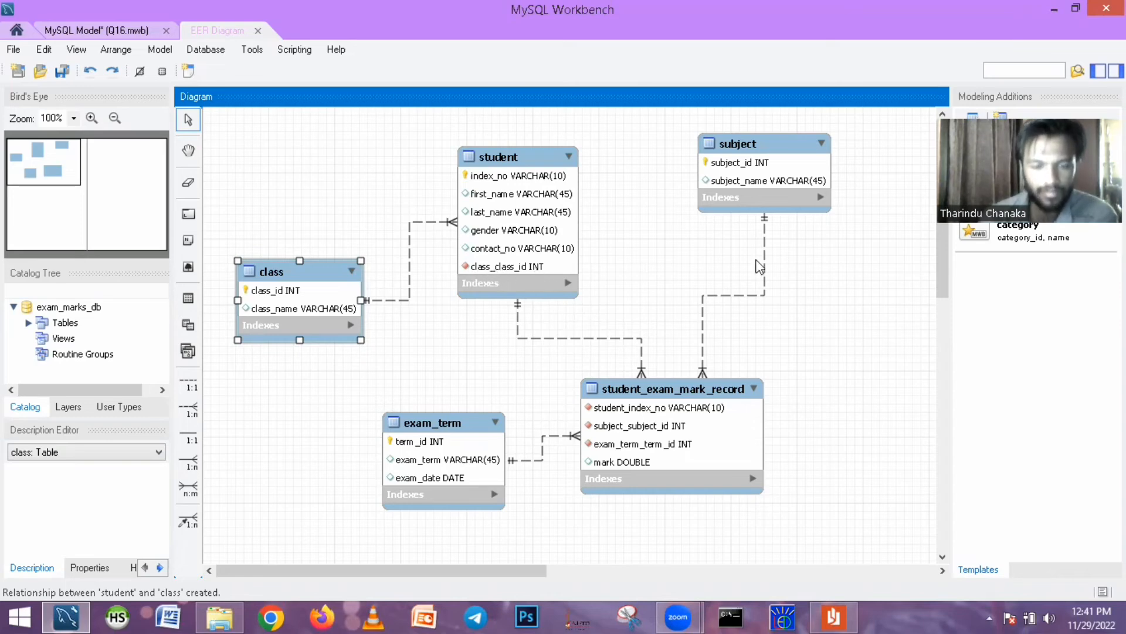
pyautogui.moveTo(681, 394); pyautogui.dragTo(708, 372)
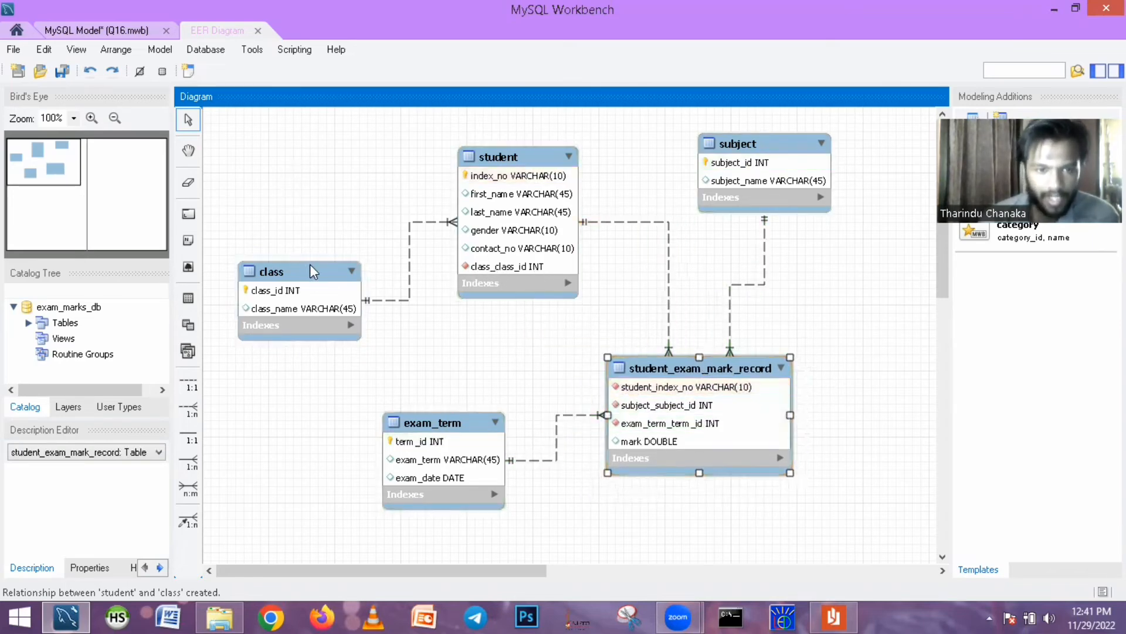
# - Rename the class_class_id column of the student table as class_id and close the table editor
pyautogui.click(506, 276)
pyautogui.doubleClick(504, 270)
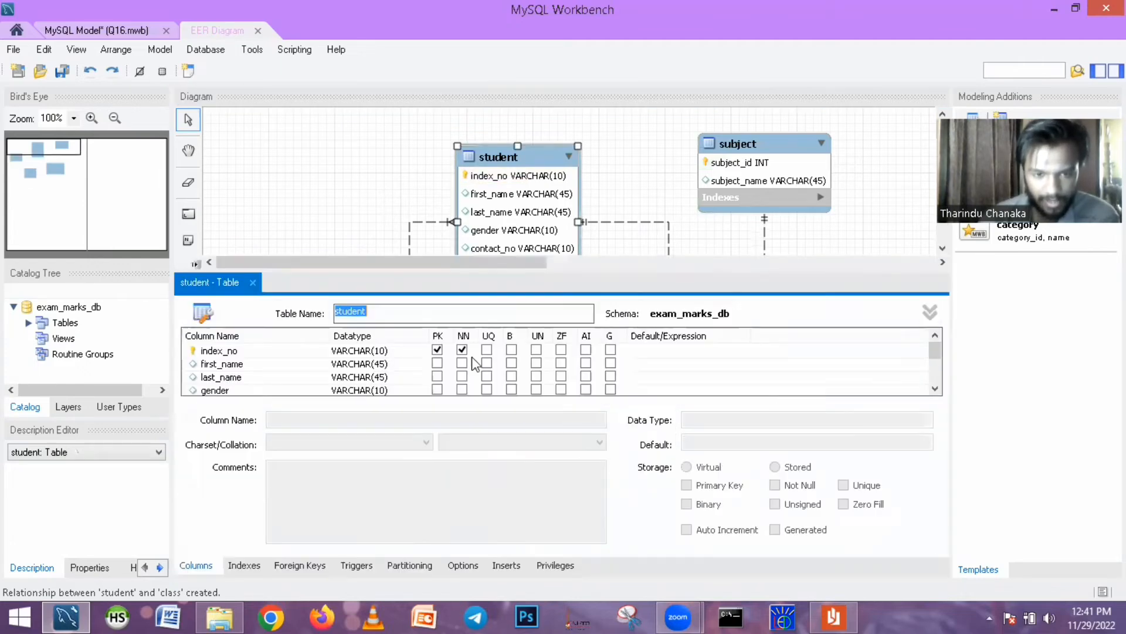
pyautogui.moveTo(935, 351); pyautogui.dragTo(937, 381)
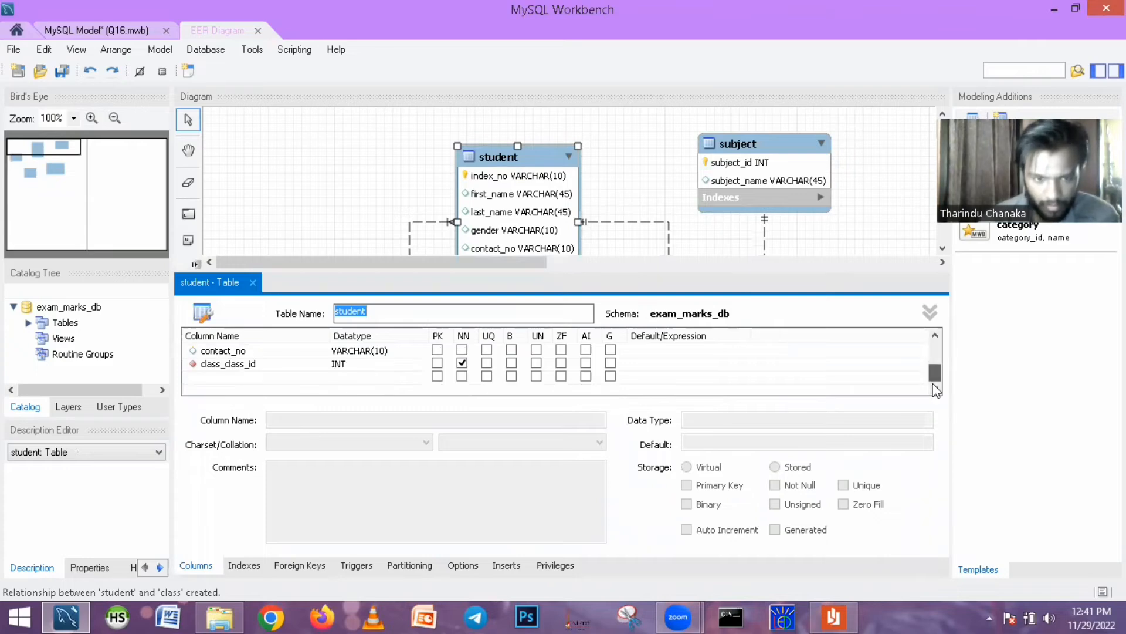
pyautogui.click(246, 365)
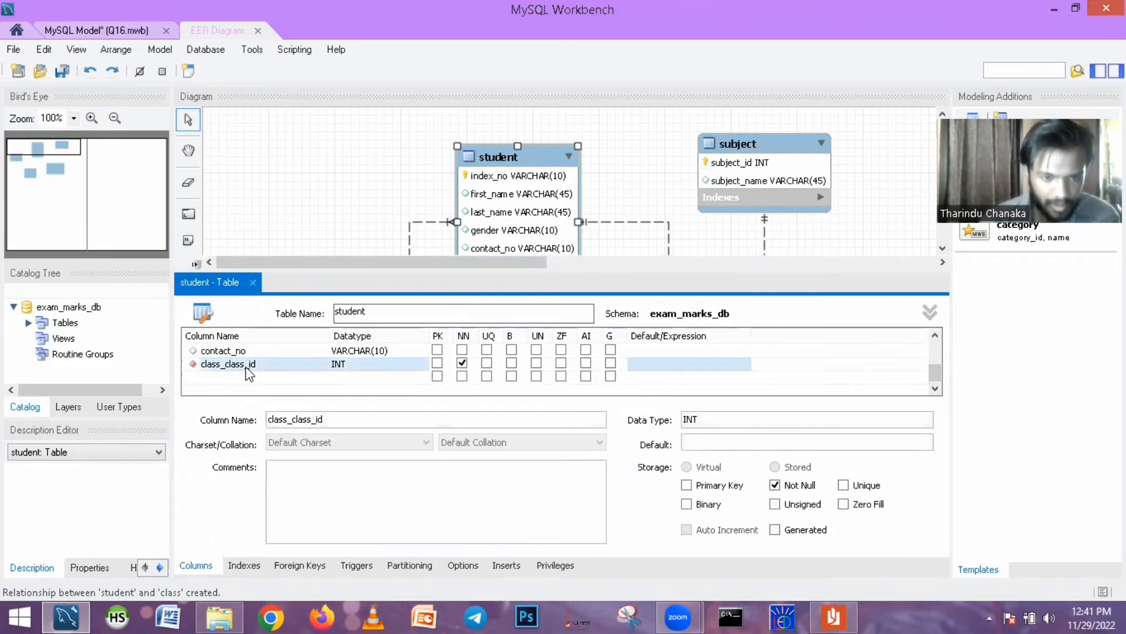
pyautogui.click(245, 365)
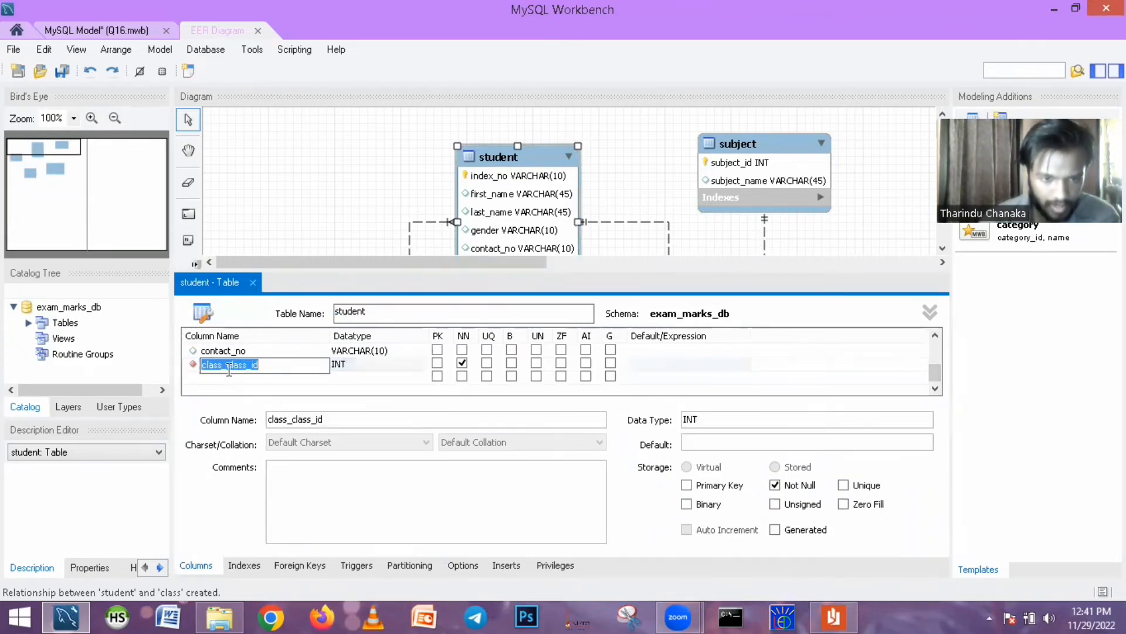
pyautogui.moveTo(228, 371); pyautogui.dragTo(193, 369)
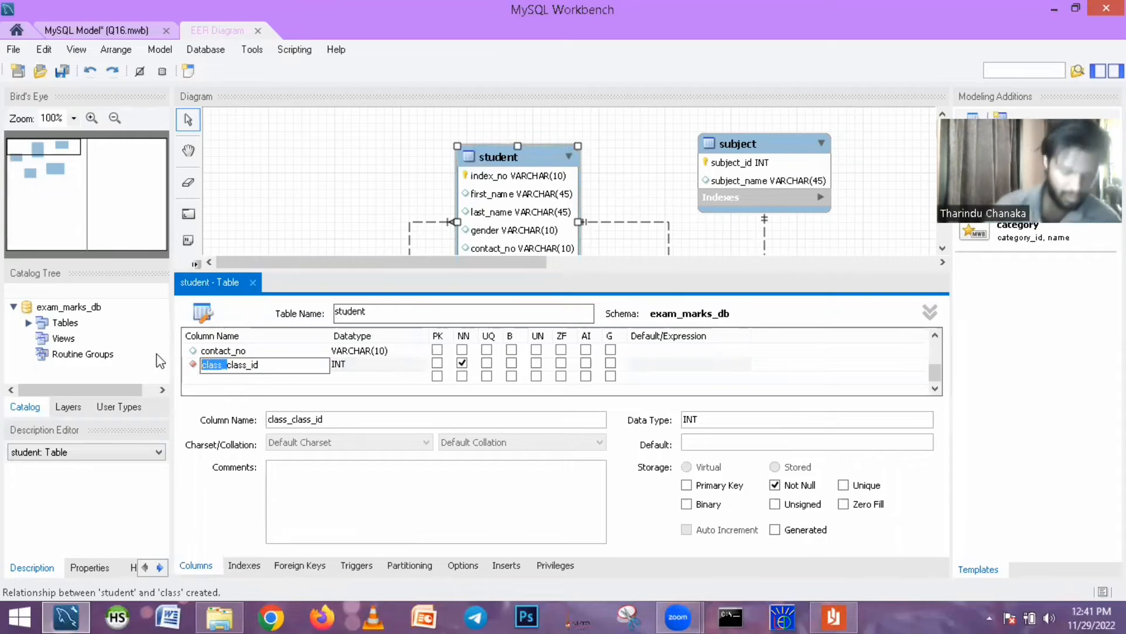
pyautogui.press('BackSpace')
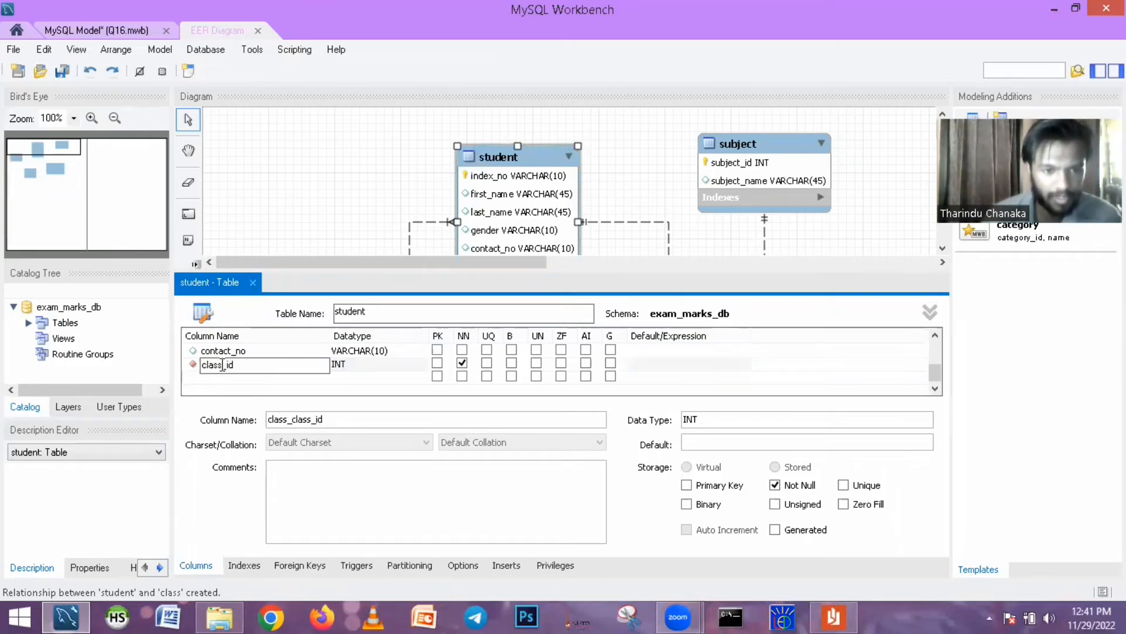
pyautogui.click(252, 282)
pyautogui.click(528, 340)
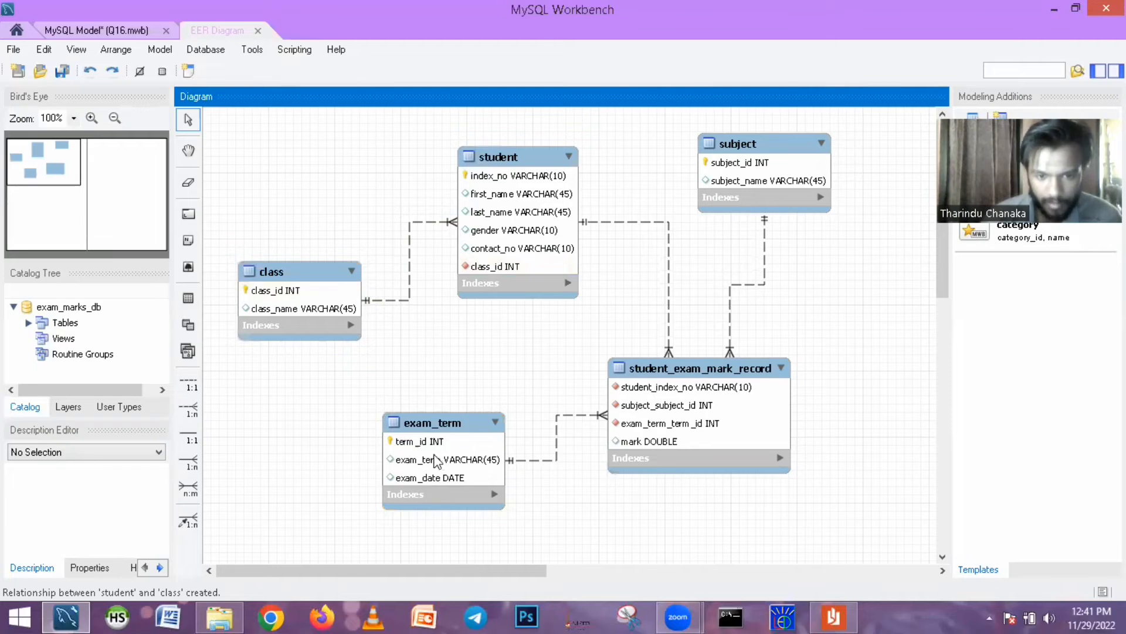
# - Open student_exam_mark_record for editing and rename its student_index_no column as index_no
pyautogui.click(686, 373)
pyautogui.doubleClick(685, 373)
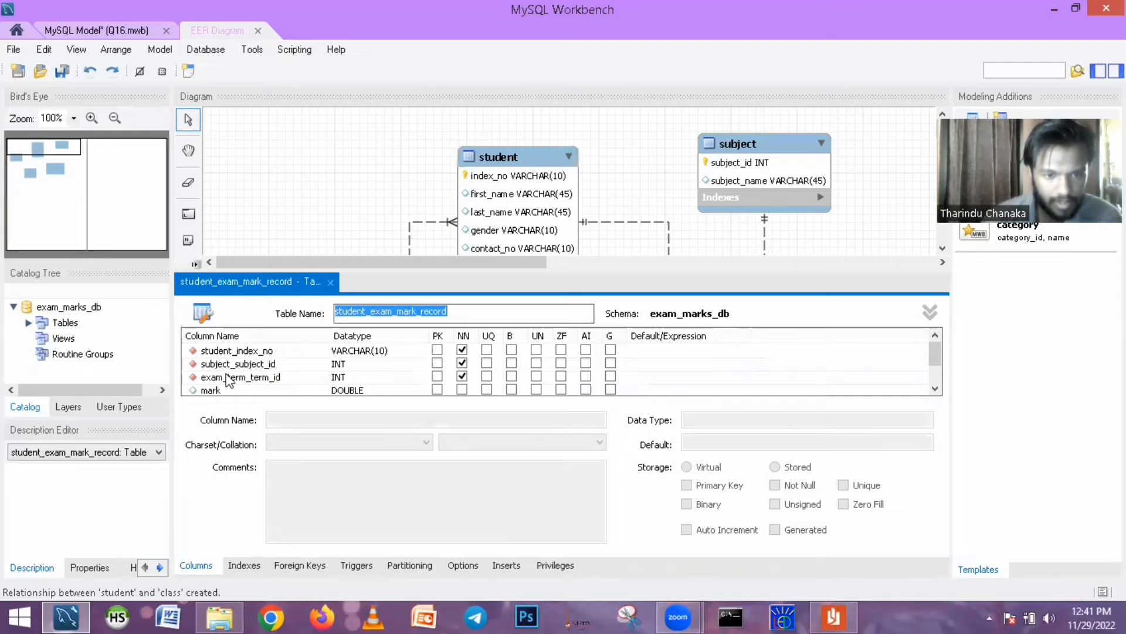
pyautogui.doubleClick(239, 350)
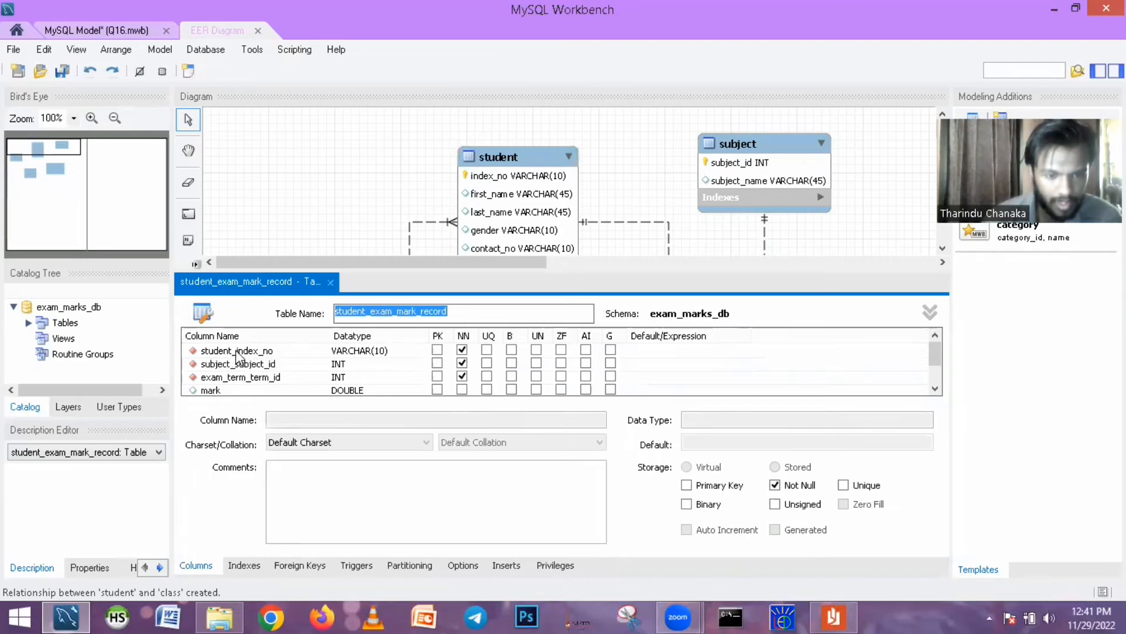
pyautogui.click(235, 351)
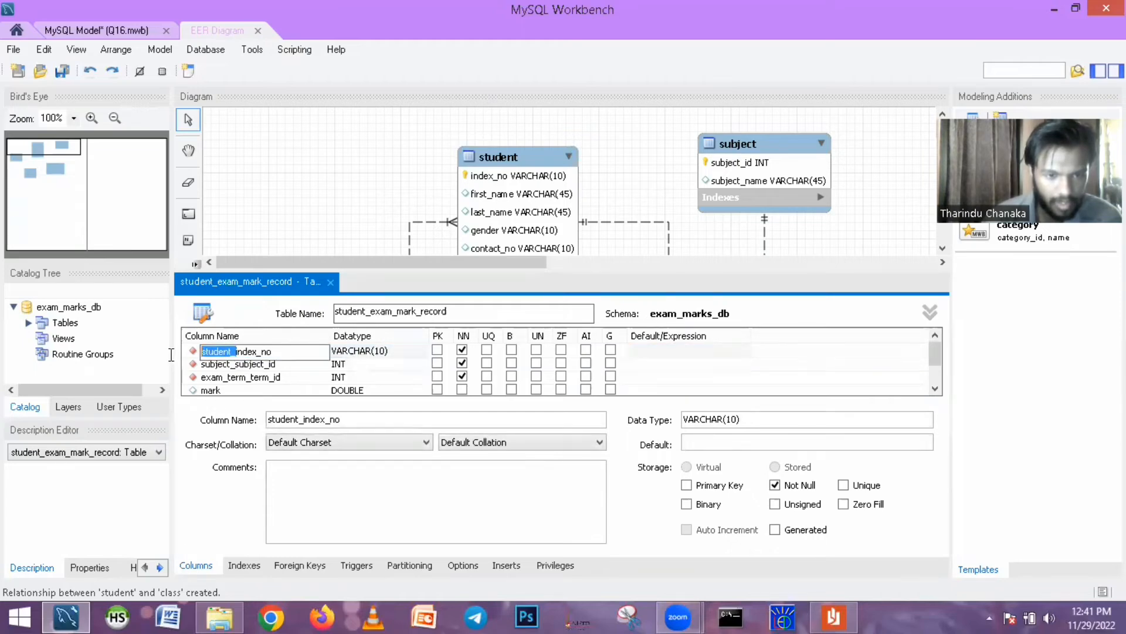
pyautogui.press('BackSpace')
pyautogui.press('BackSpace')
pyautogui.press('BackSpace')
pyautogui.press('BackSpace')
pyautogui.press('BackSpace')
pyautogui.press('BackSpace')
pyautogui.press('BackSpace')
pyautogui.press('BackSpace')
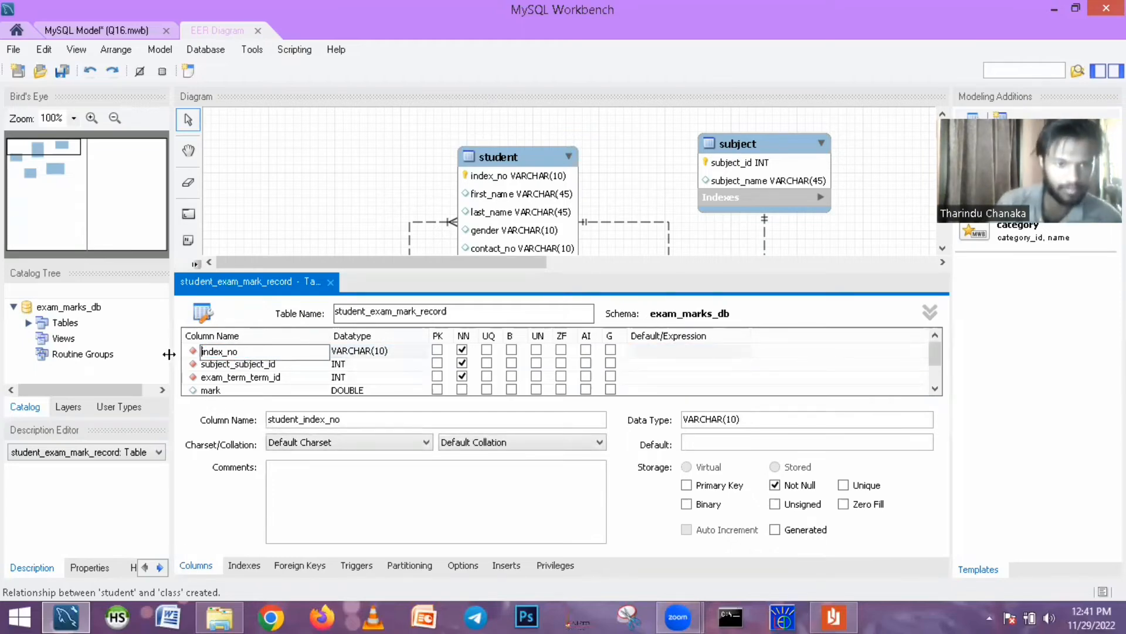
# - Rename the subject_subject_id column of student_exam_mark_record as subject_id
pyautogui.click(237, 364)
pyautogui.doubleClick(237, 364)
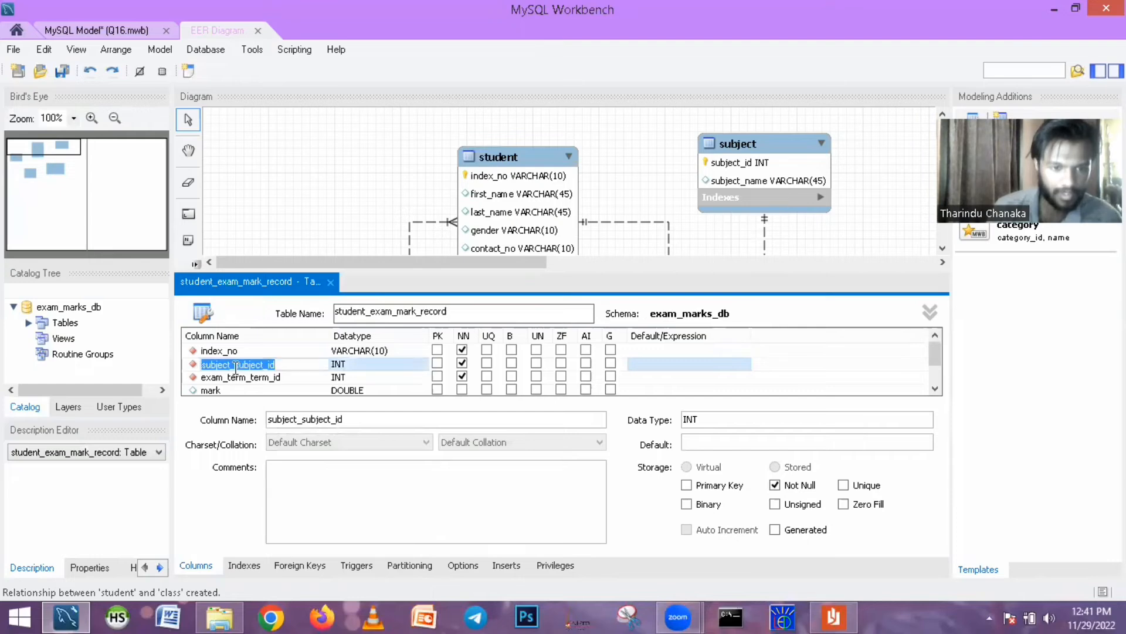
pyautogui.click(239, 365)
pyautogui.press('BackSpace')
pyautogui.press('BackSpace')
pyautogui.press('BackSpace')
pyautogui.press('BackSpace')
pyautogui.press('BackSpace')
pyautogui.press('BackSpace')
pyautogui.press('BackSpace')
pyautogui.press('BackSpace')
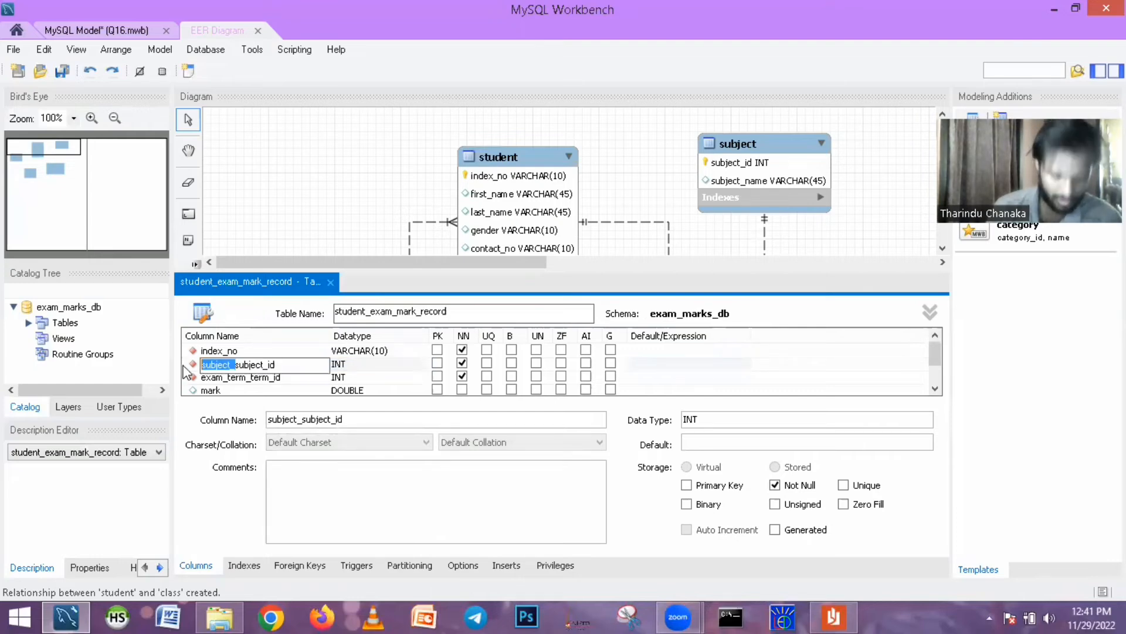
# - Rename the exam_term_term_id column of student_exam_mark_record as exam_term_id and close the table editor
pyautogui.click(248, 378)
pyautogui.click(246, 378)
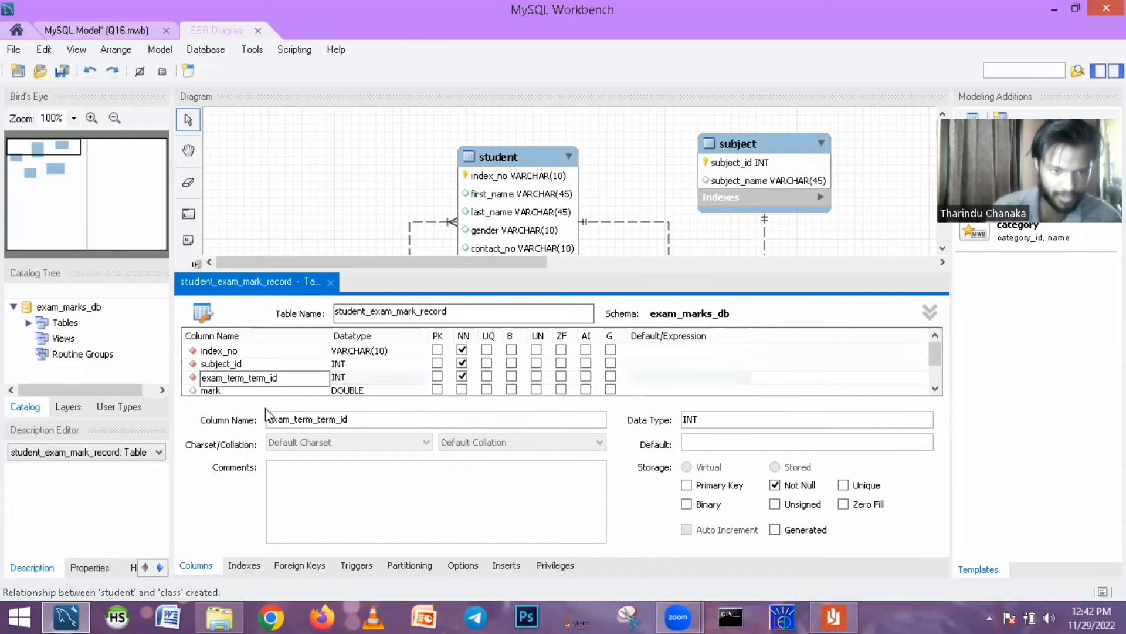
pyautogui.press('BackSpace')
pyautogui.press('BackSpace')
pyautogui.press('BackSpace')
pyautogui.press('BackSpace')
pyautogui.press('BackSpace')
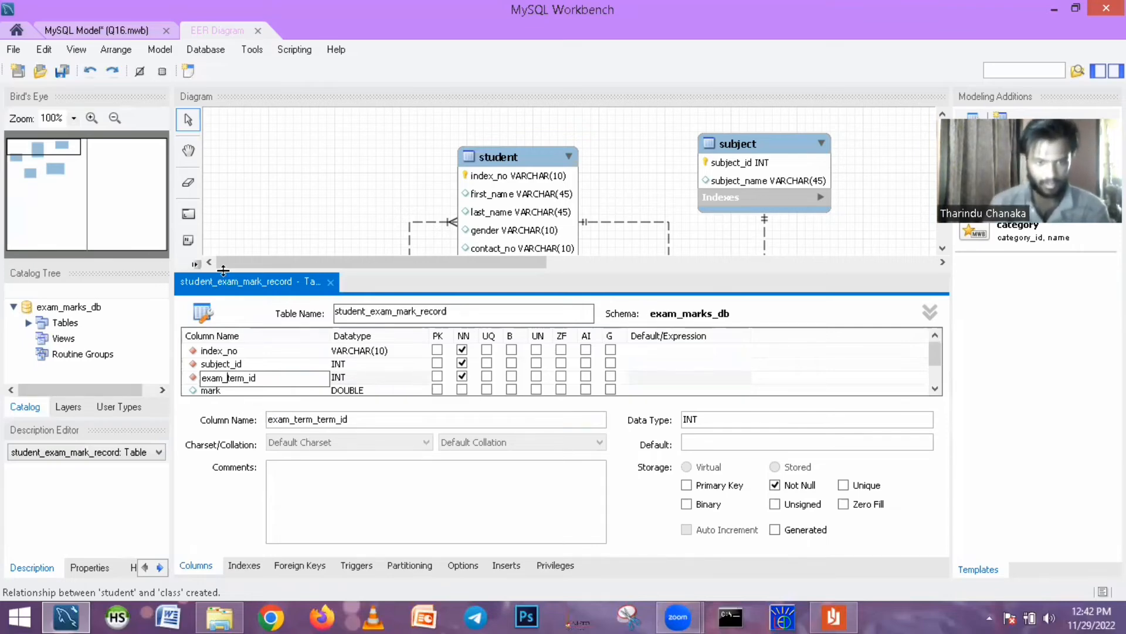
pyautogui.press('Return')
pyautogui.click(330, 281)
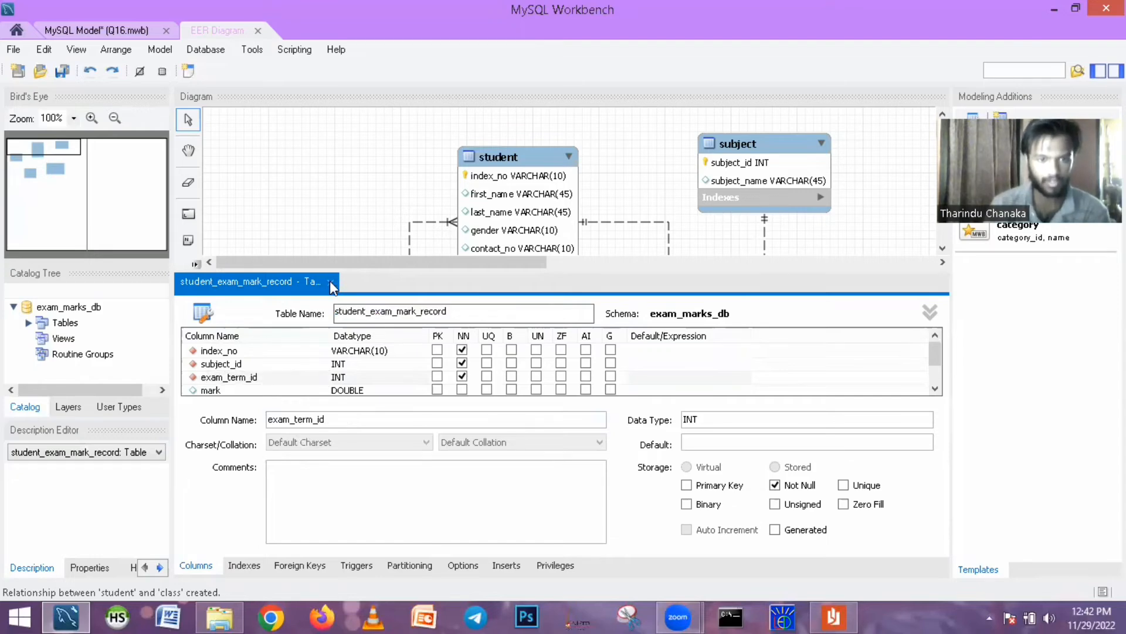
pyautogui.click(845, 260)
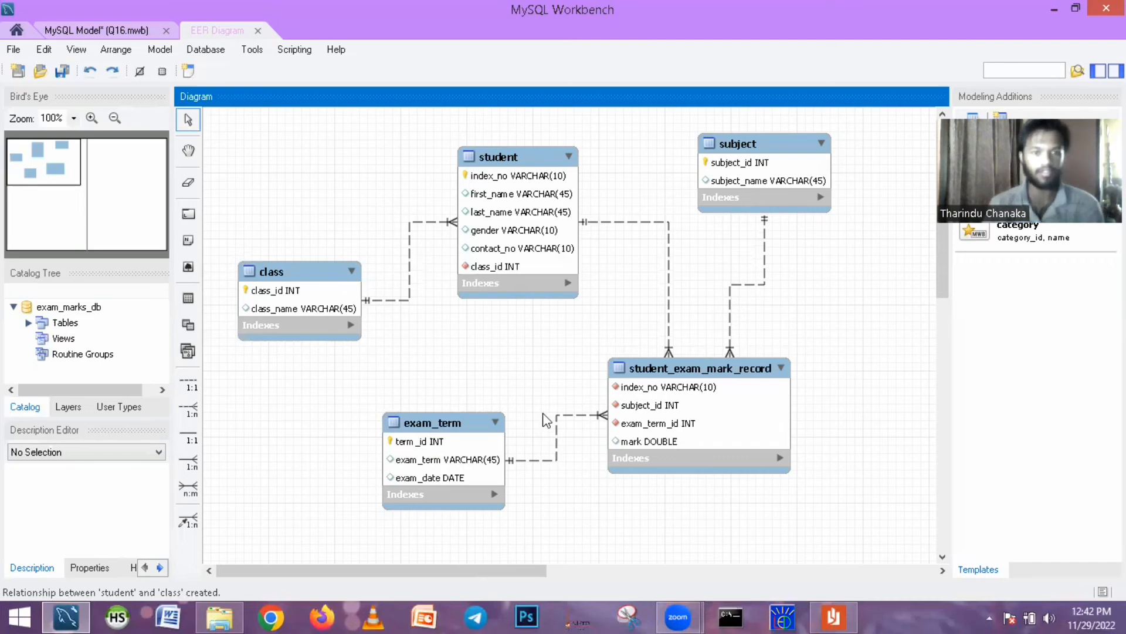
# - Move the student_exam_mark_record table slightly up and forward engineer the model to the database through the mysql connection with default options
pyautogui.moveTo(677, 371); pyautogui.dragTo(656, 339)
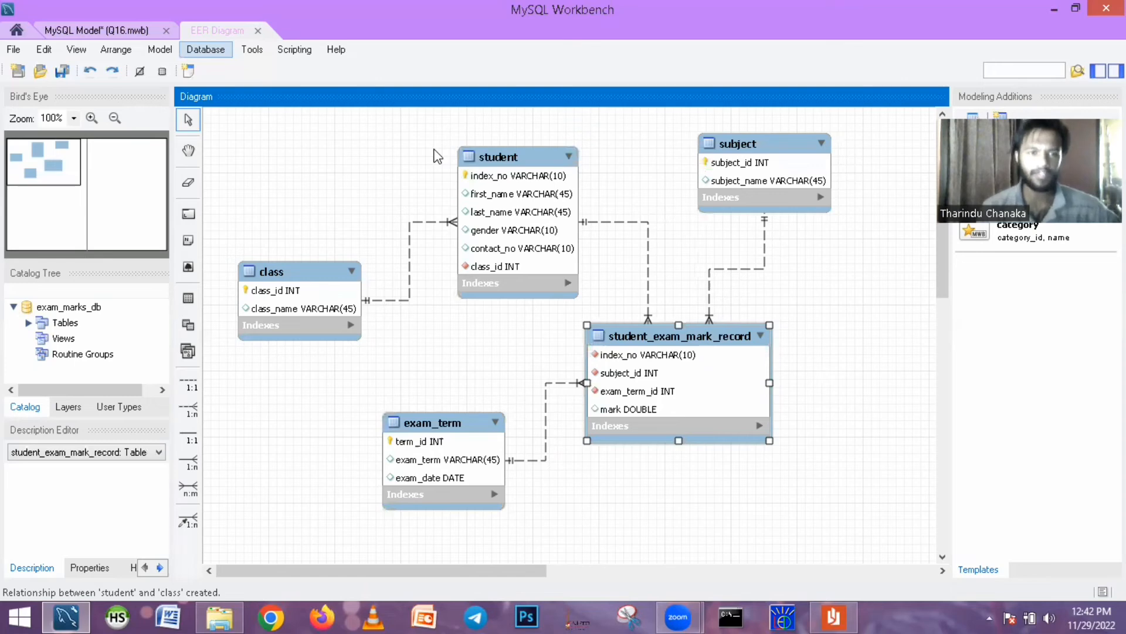
pyautogui.click(205, 50)
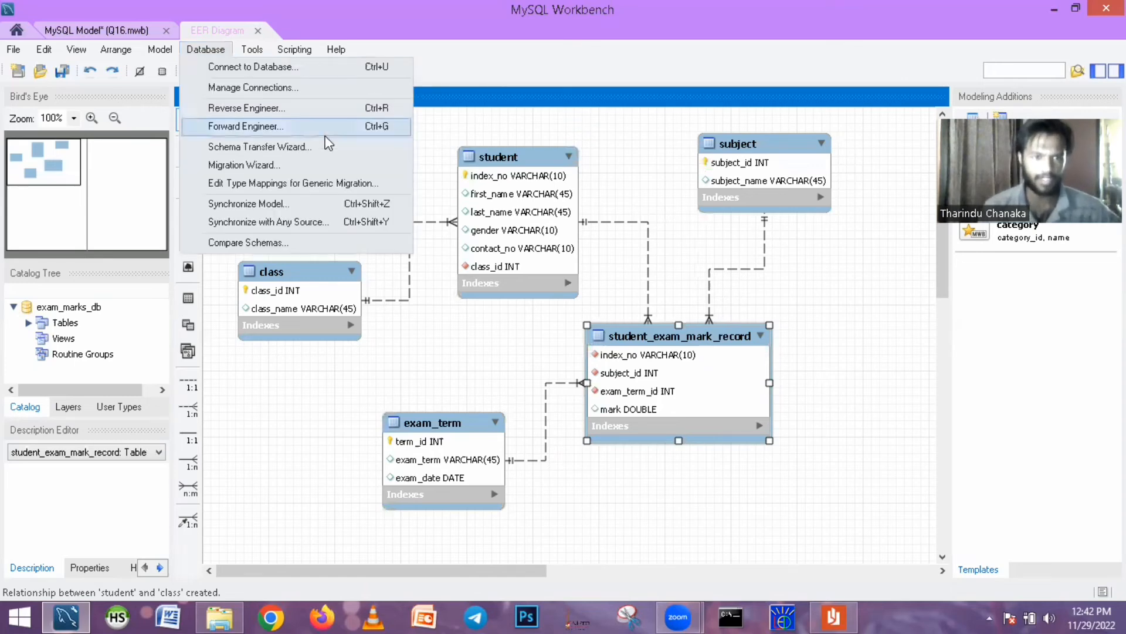
pyautogui.click(238, 127)
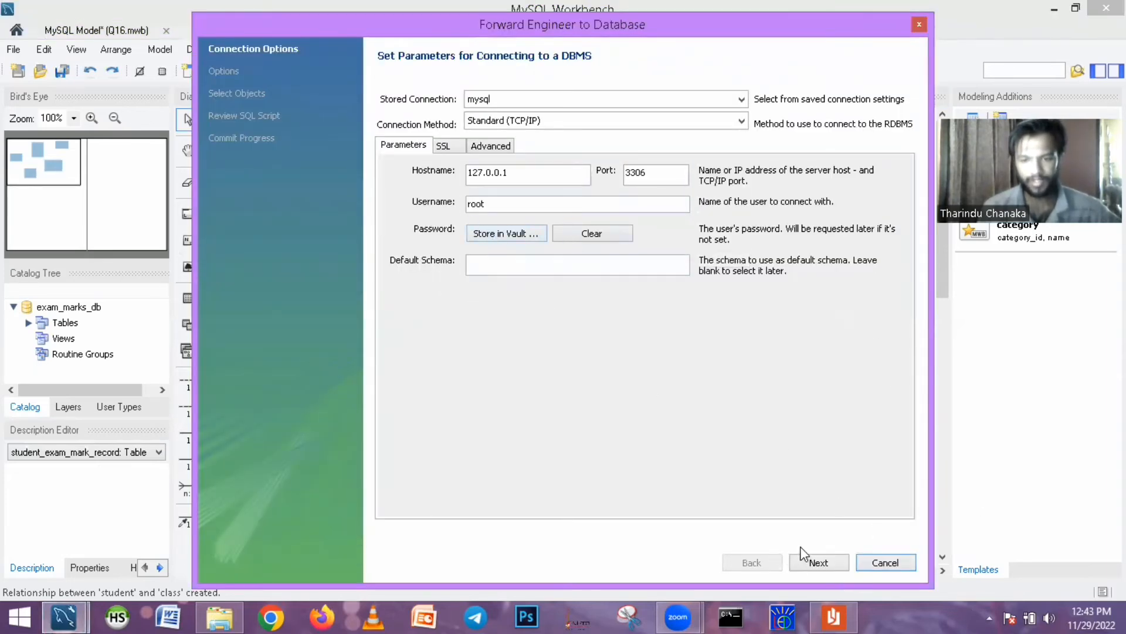
pyautogui.click(816, 562)
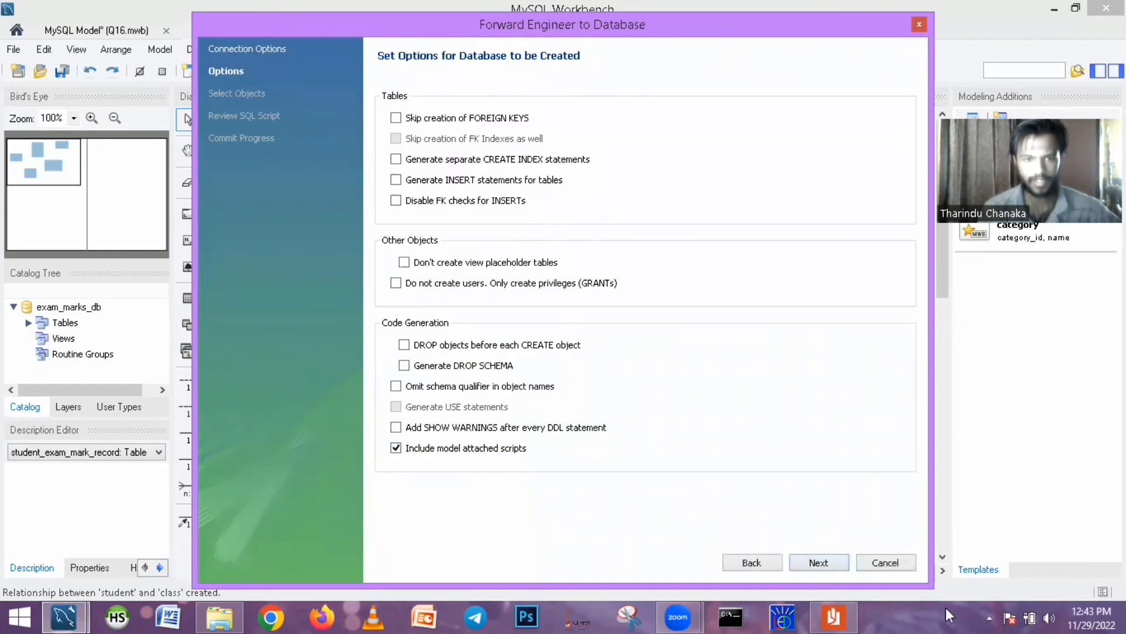
pyautogui.click(825, 561)
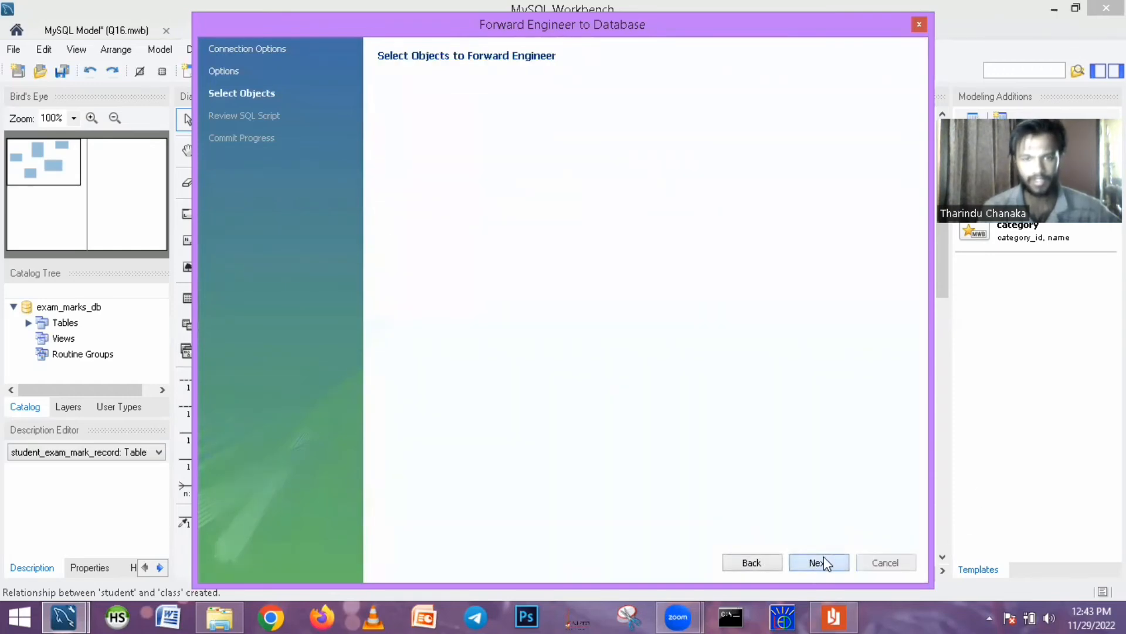
pyautogui.click(823, 560)
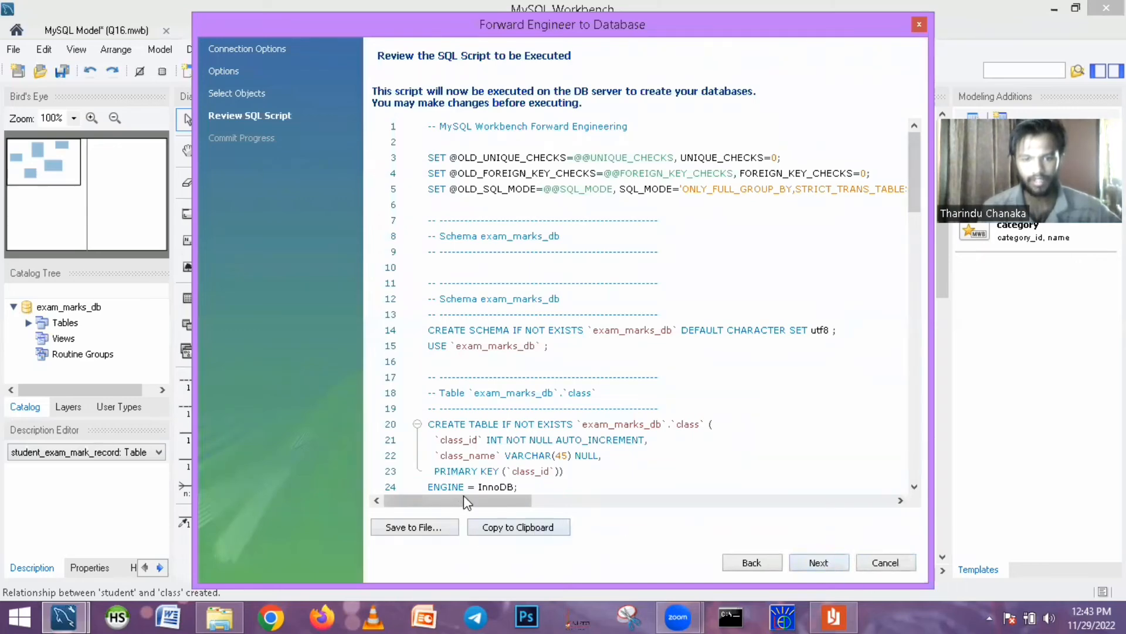
pyautogui.click(816, 566)
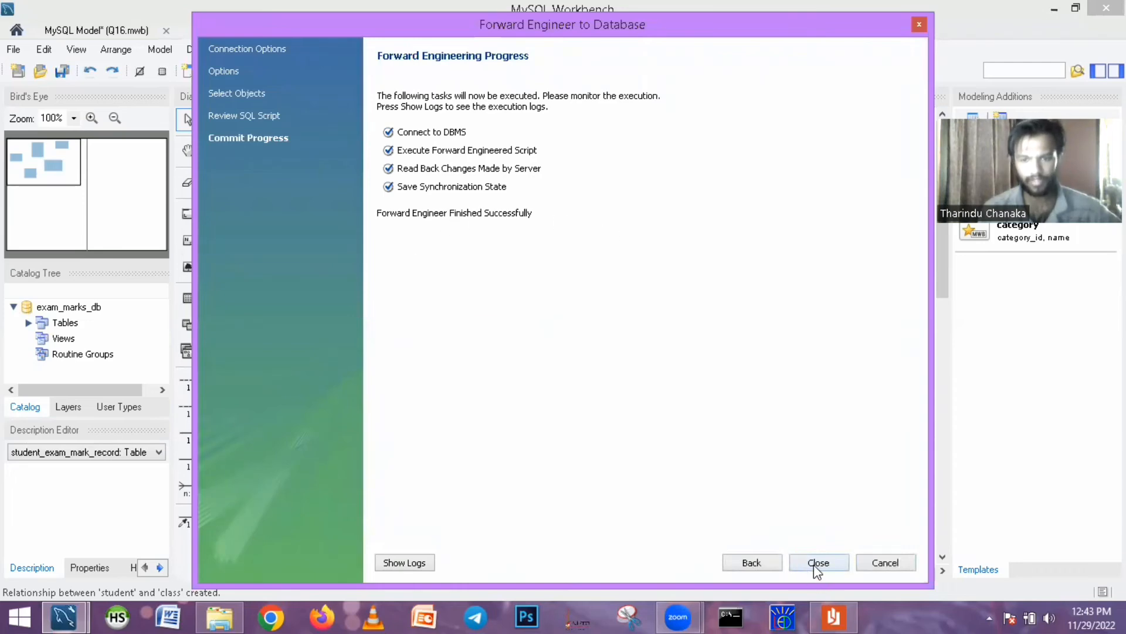
pyautogui.click(816, 563)
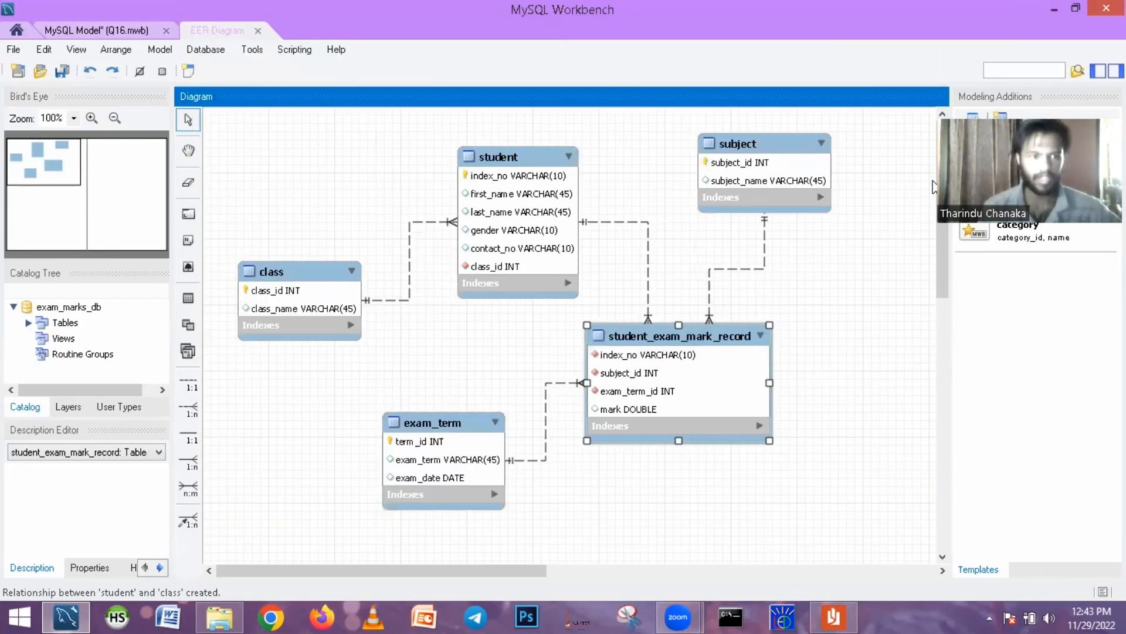
# - Save the model, including a Save As under the name Q16 in the Q16 folder that replaces the existing file
pyautogui.click(13, 49)
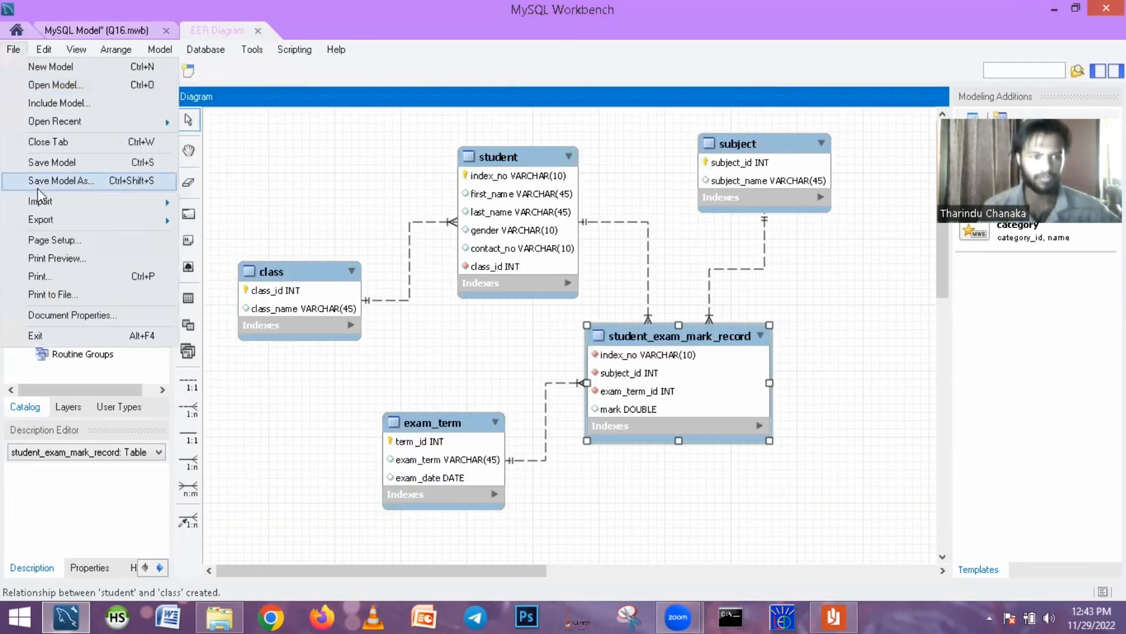
pyautogui.click(61, 168)
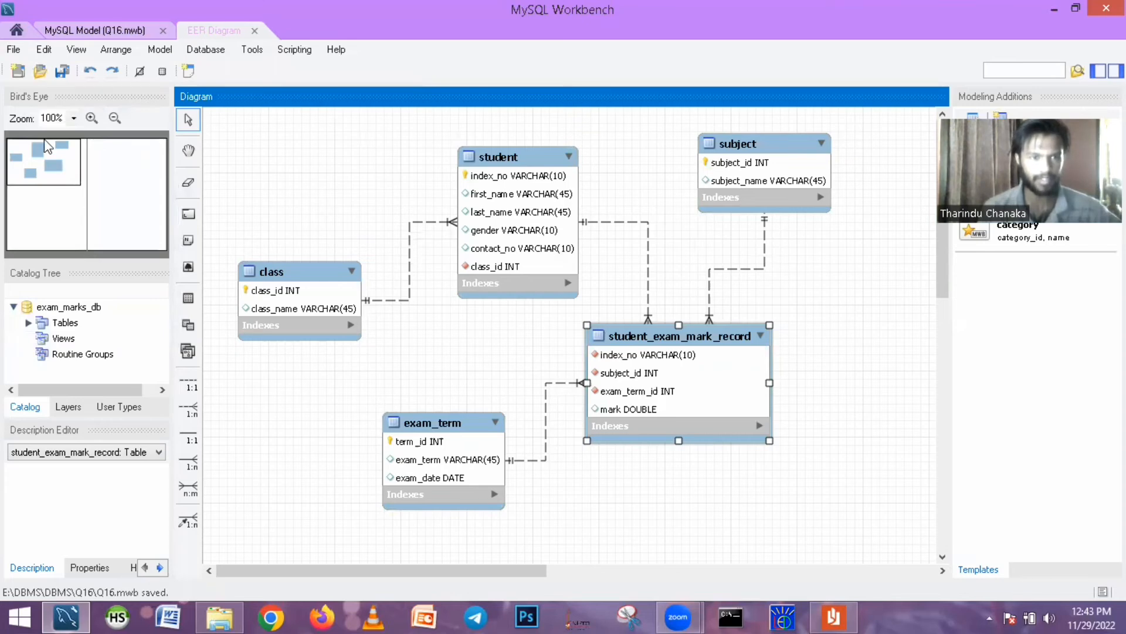
pyautogui.press('alt')
pyautogui.click(13, 49)
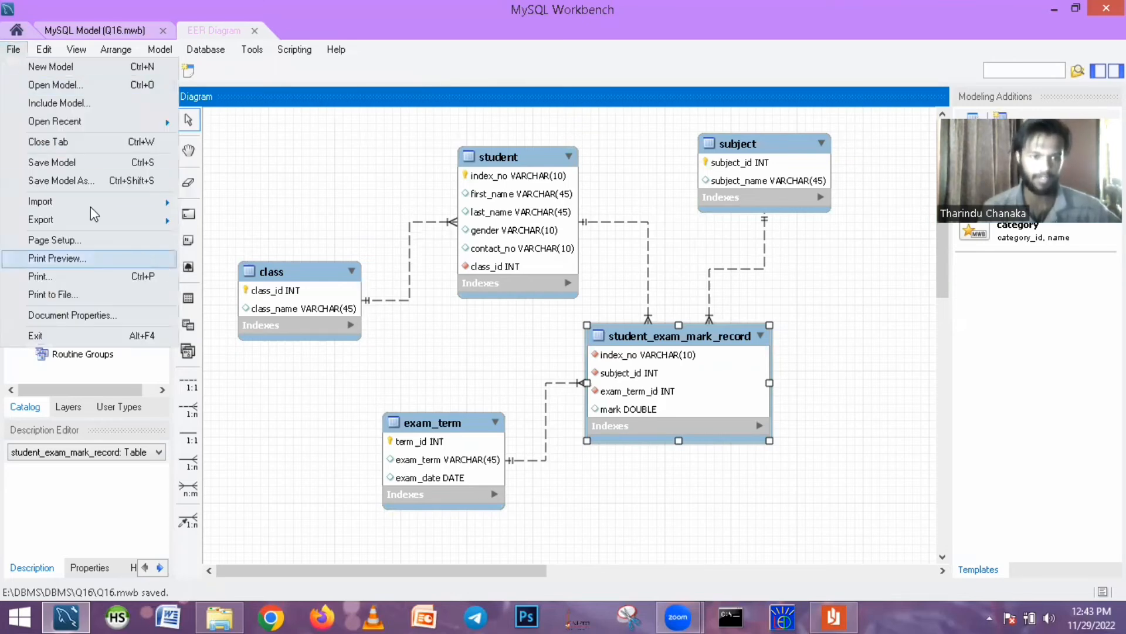
pyautogui.click(67, 182)
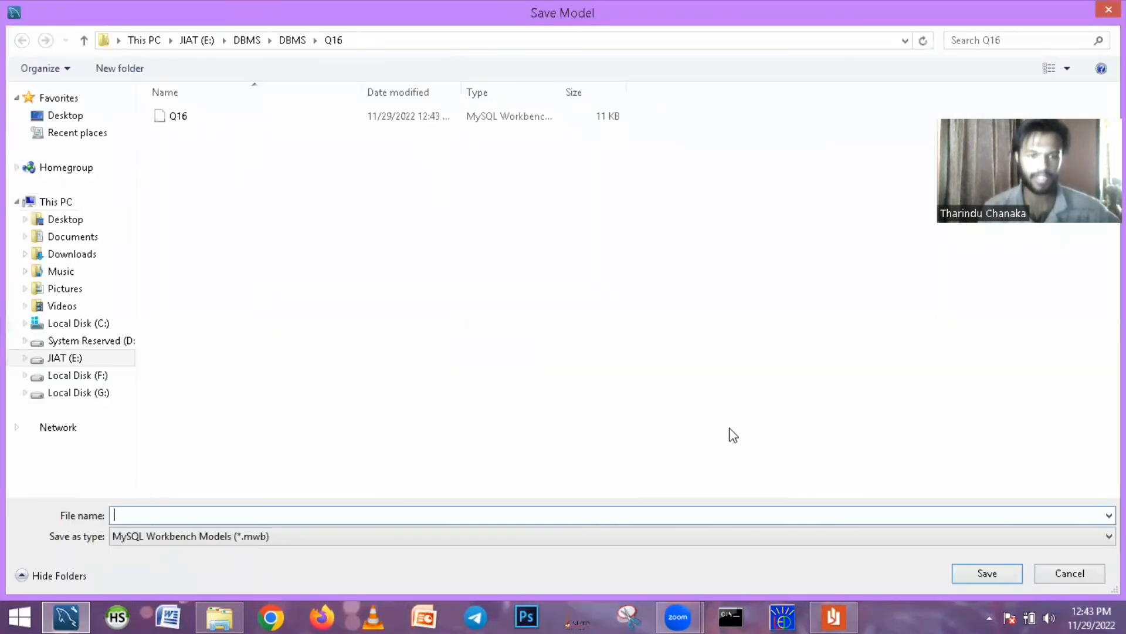
pyautogui.write('Q16')
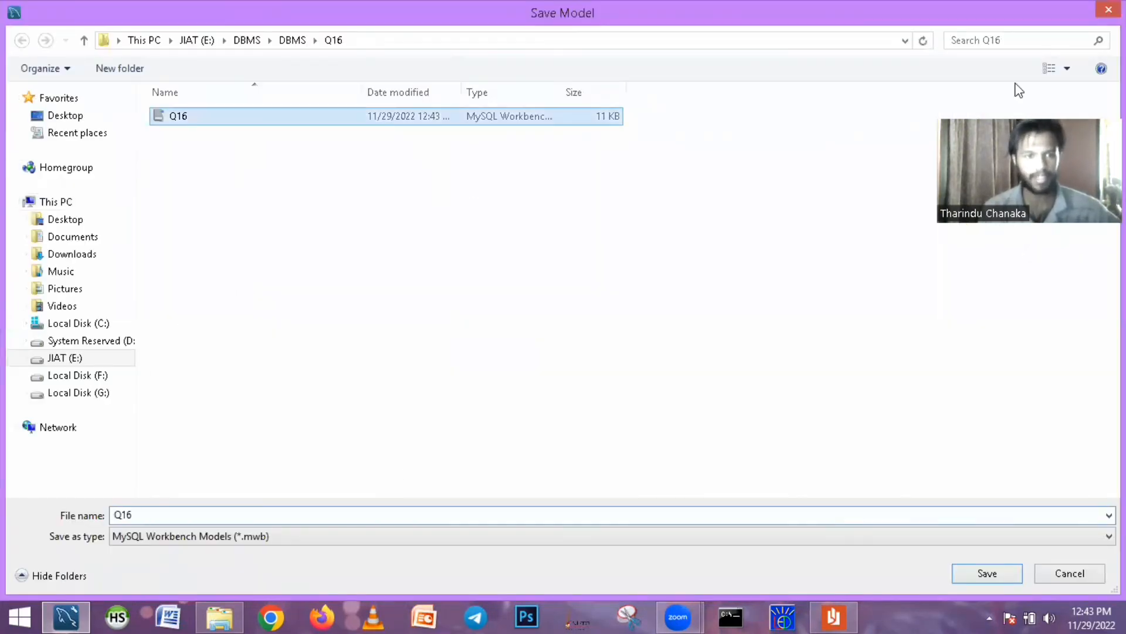
pyautogui.click(1004, 573)
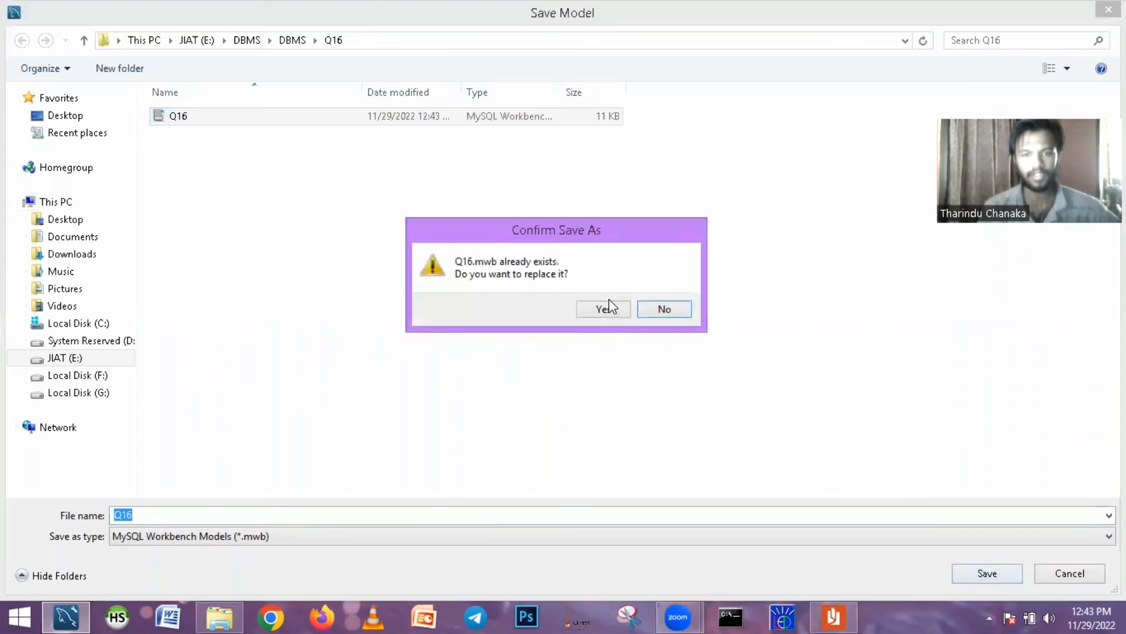
pyautogui.click(607, 305)
# - Export the EER diagram as a PNG named Q16 into the DBMS\DBMS\Q16 folder on the JIAT (E:) drive
pyautogui.click(13, 50)
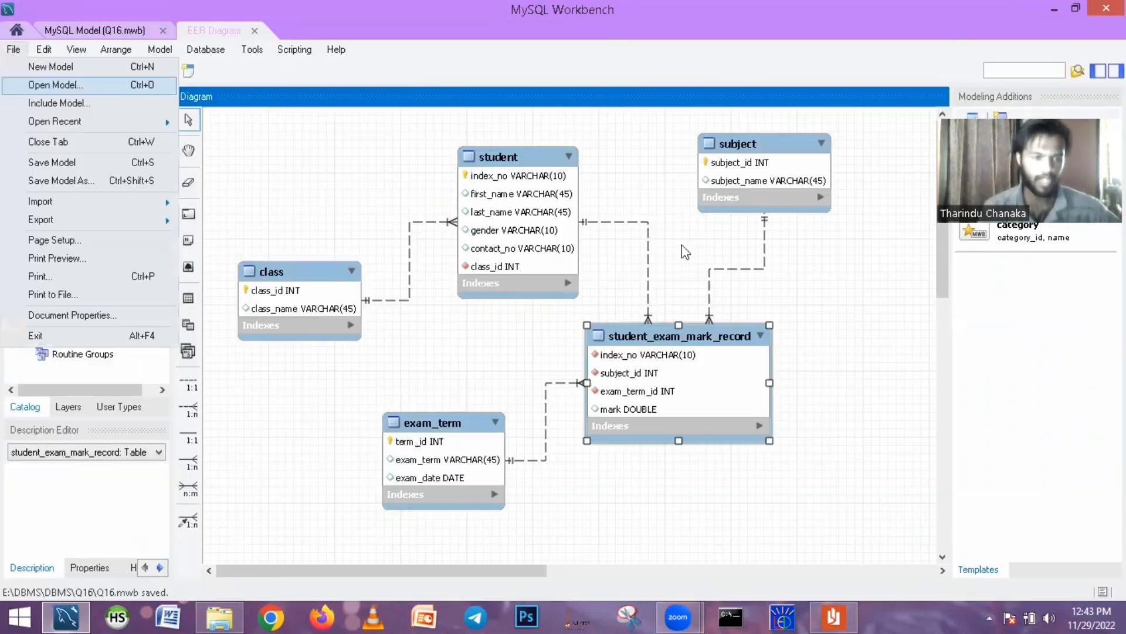
pyautogui.moveTo(145, 218)
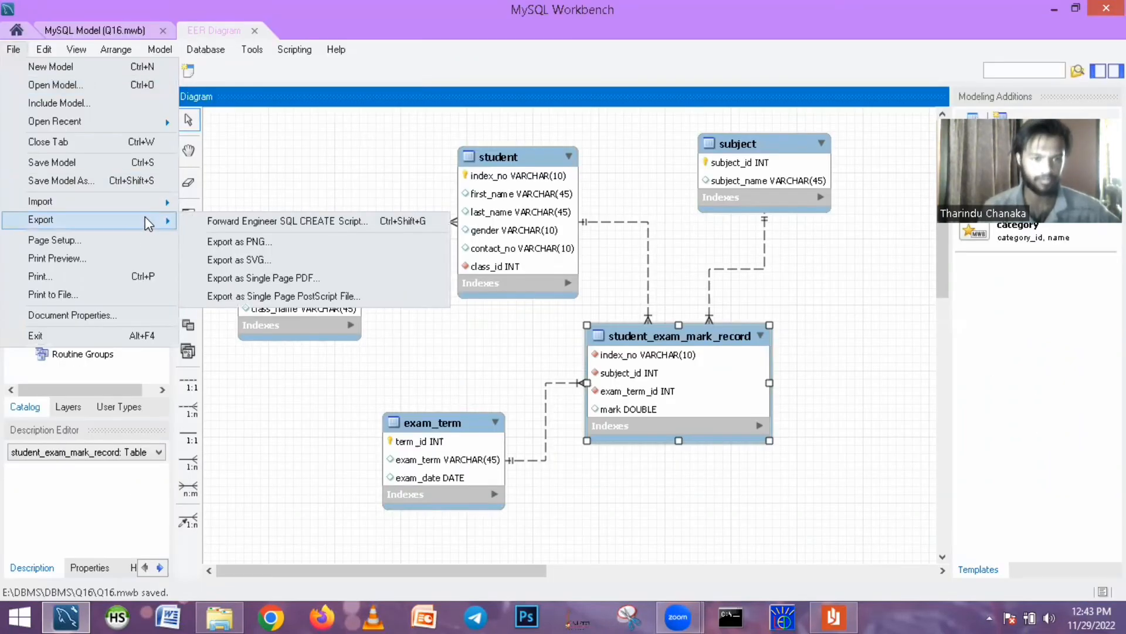
pyautogui.click(262, 249)
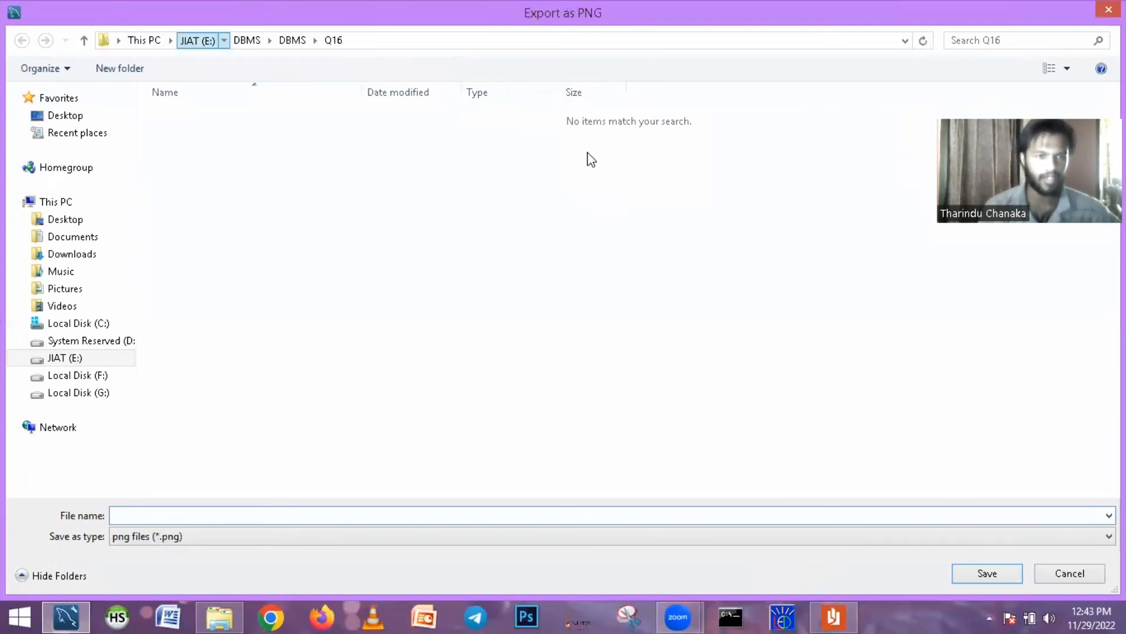
pyautogui.click(197, 40)
pyautogui.doubleClick(193, 135)
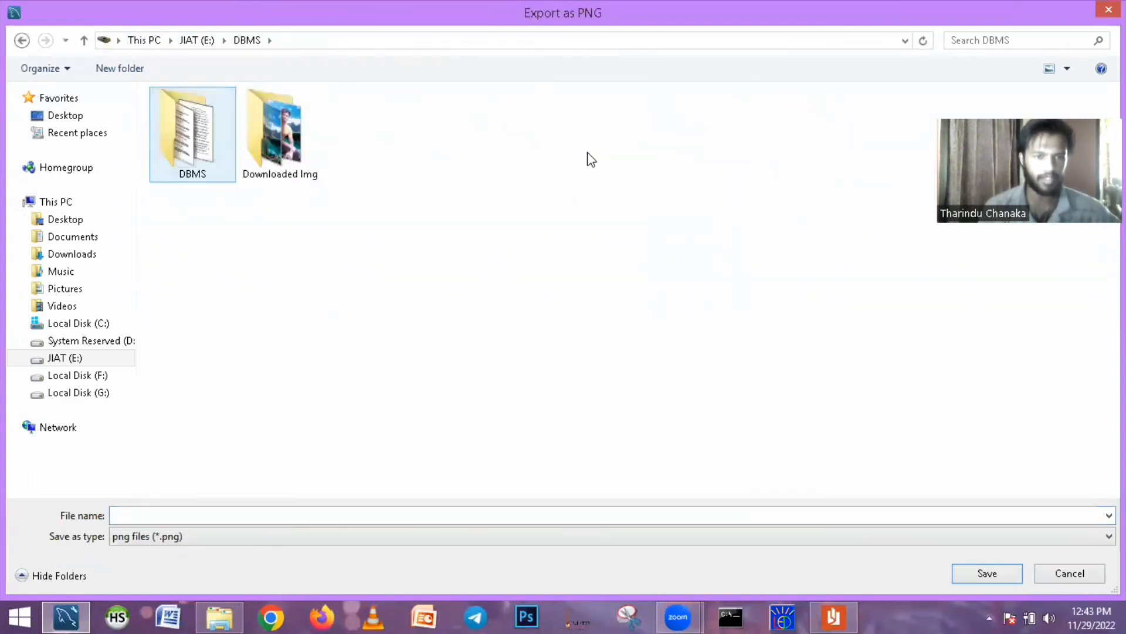
pyautogui.doubleClick(233, 157)
pyautogui.doubleClick(187, 379)
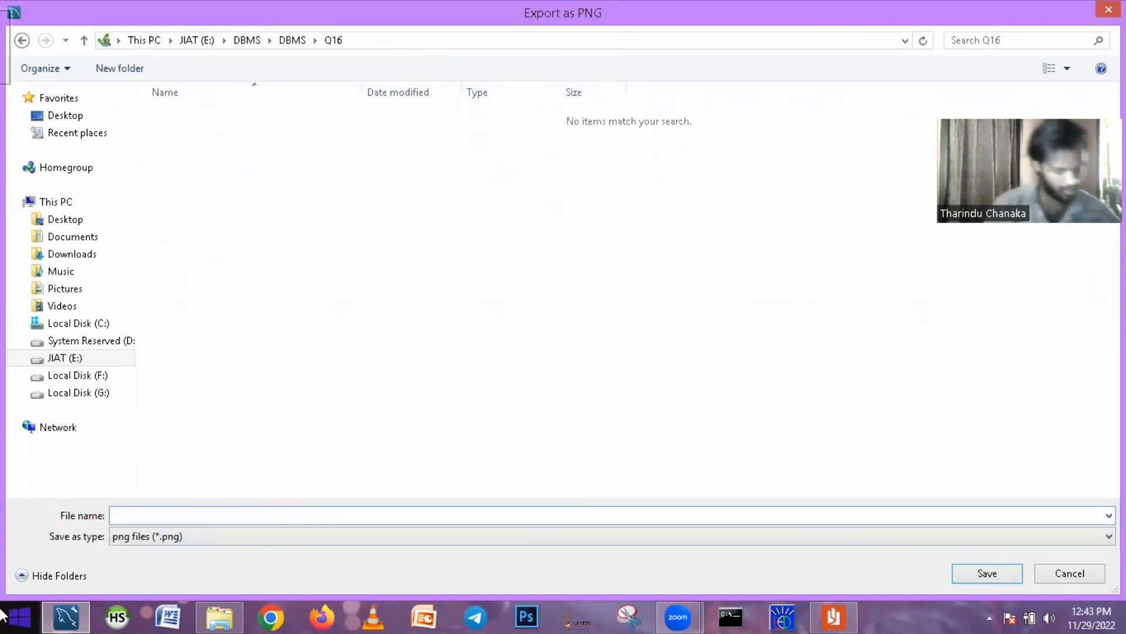
pyautogui.write('Q16')
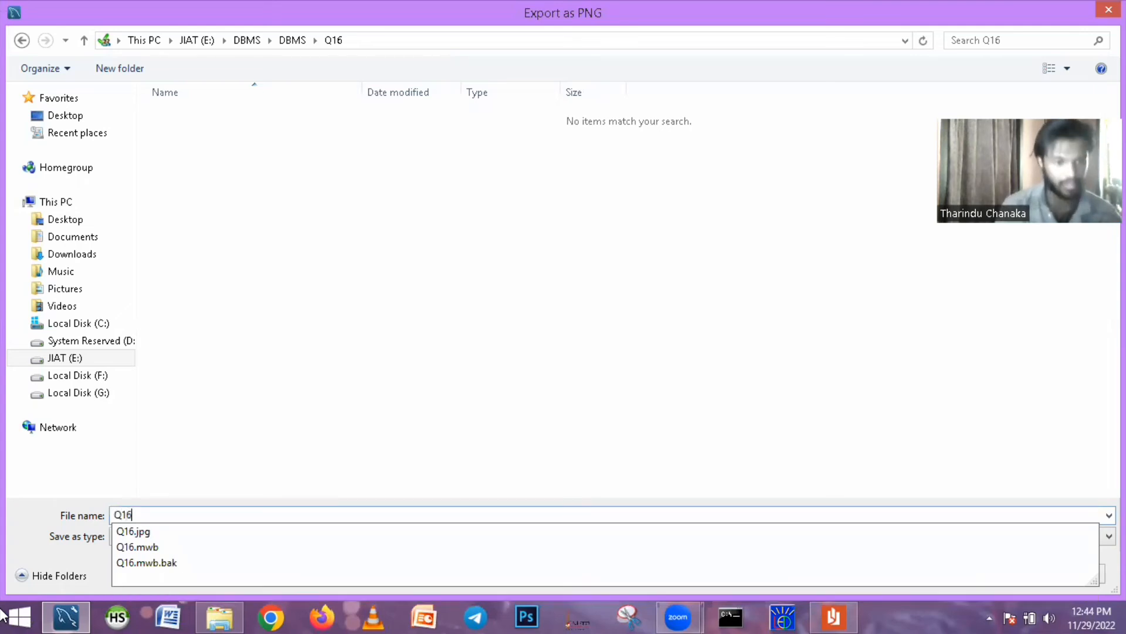
pyautogui.click(602, 377)
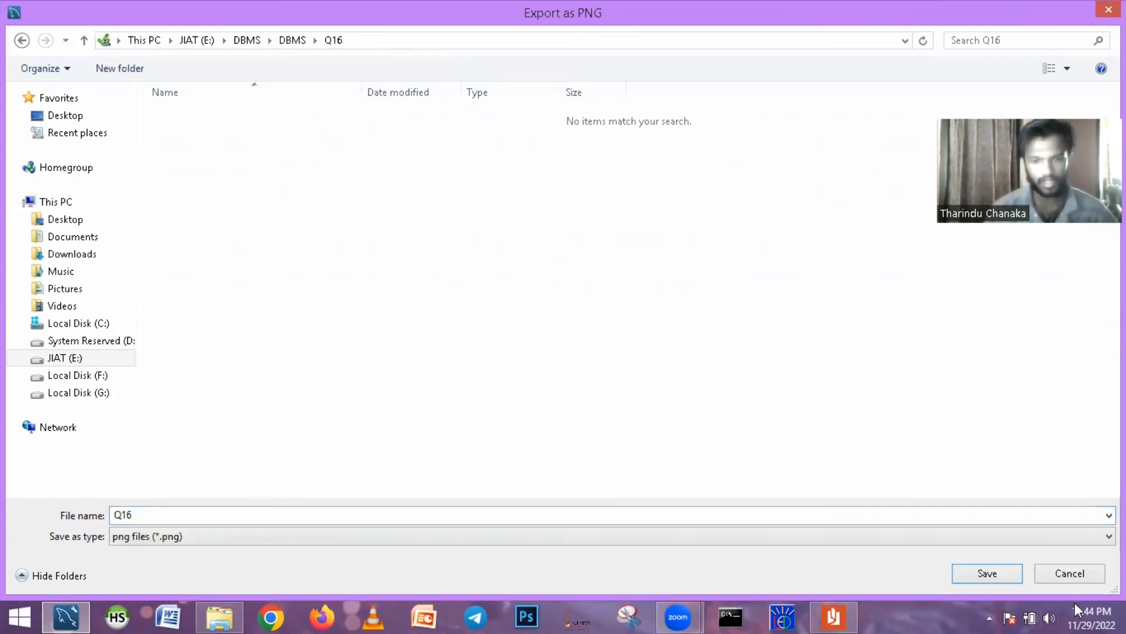
pyautogui.click(980, 575)
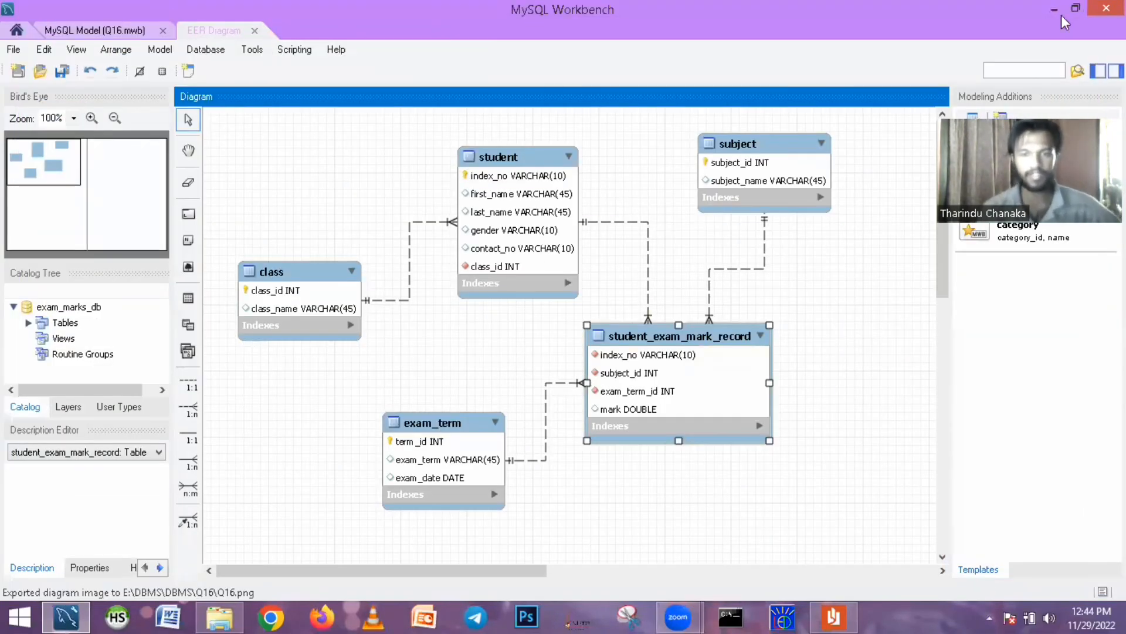
# - Close MySQL Workbench, launch HeidiSQL and skip the offered update
pyautogui.click(1106, 9)
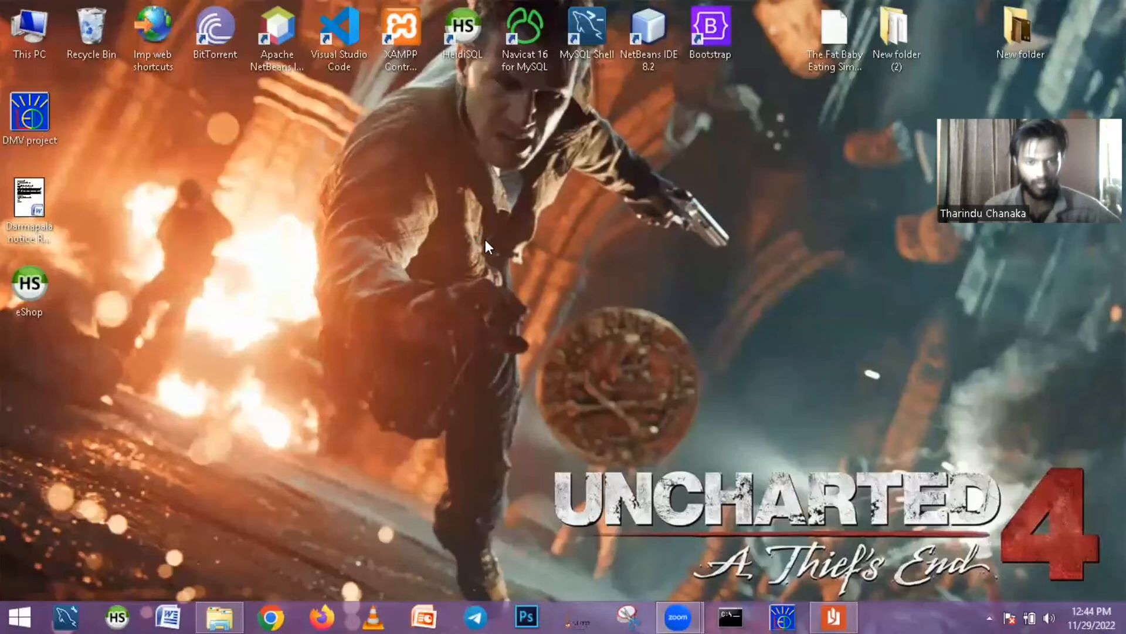
pyautogui.rightClick(389, 198)
pyautogui.click(489, 239)
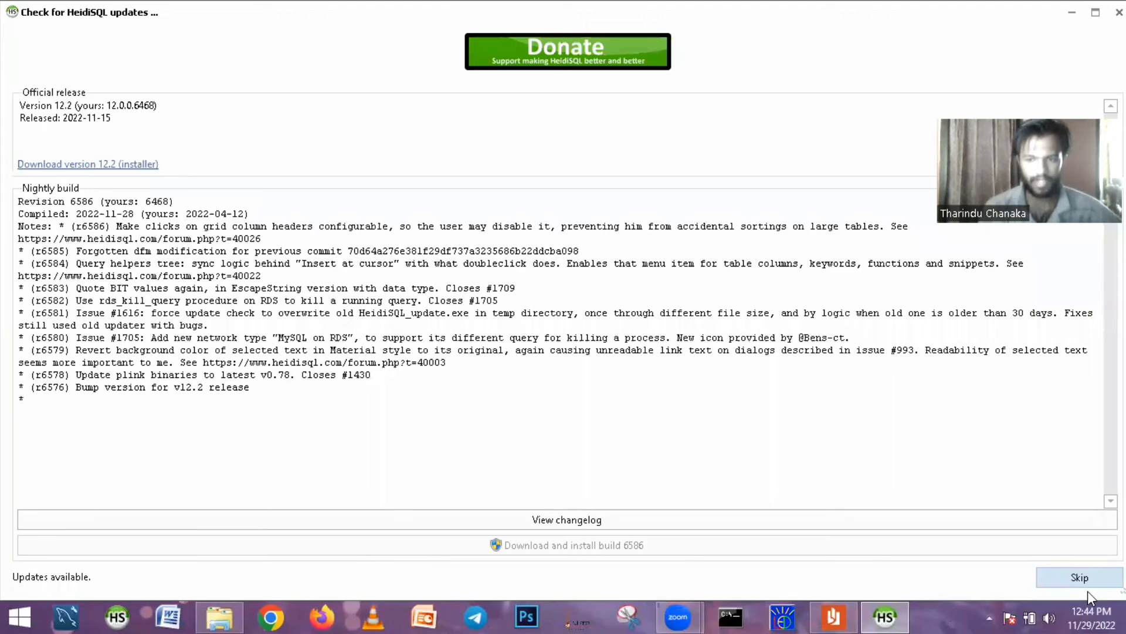
pyautogui.click(1086, 585)
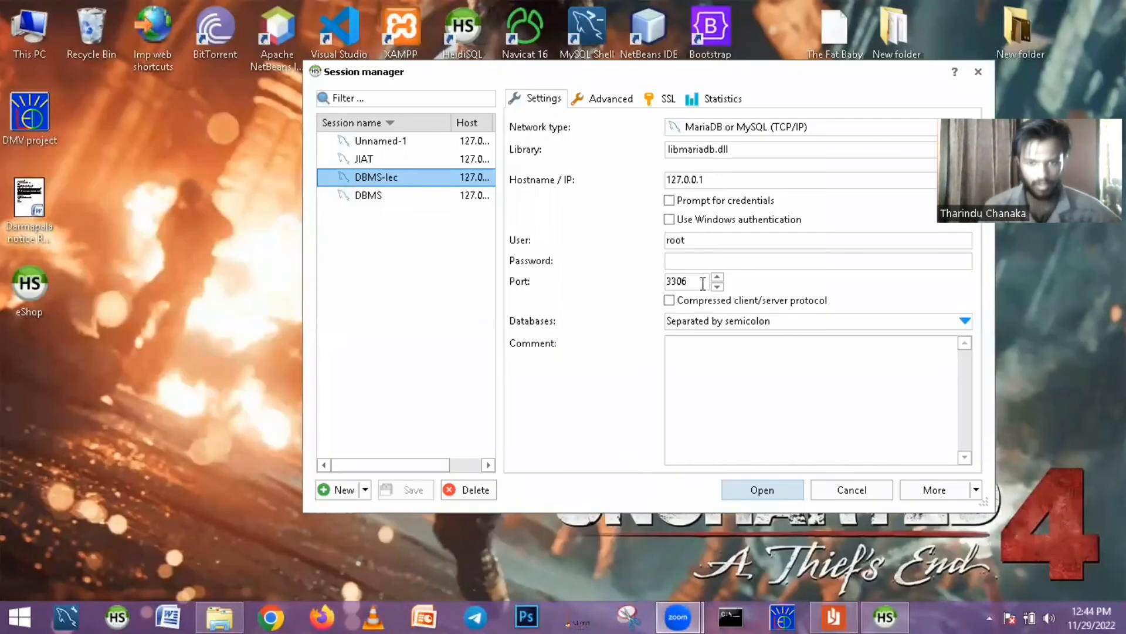
# - Enter the root account password for the DBMS-lec session and open the connection
pyautogui.click(689, 260)
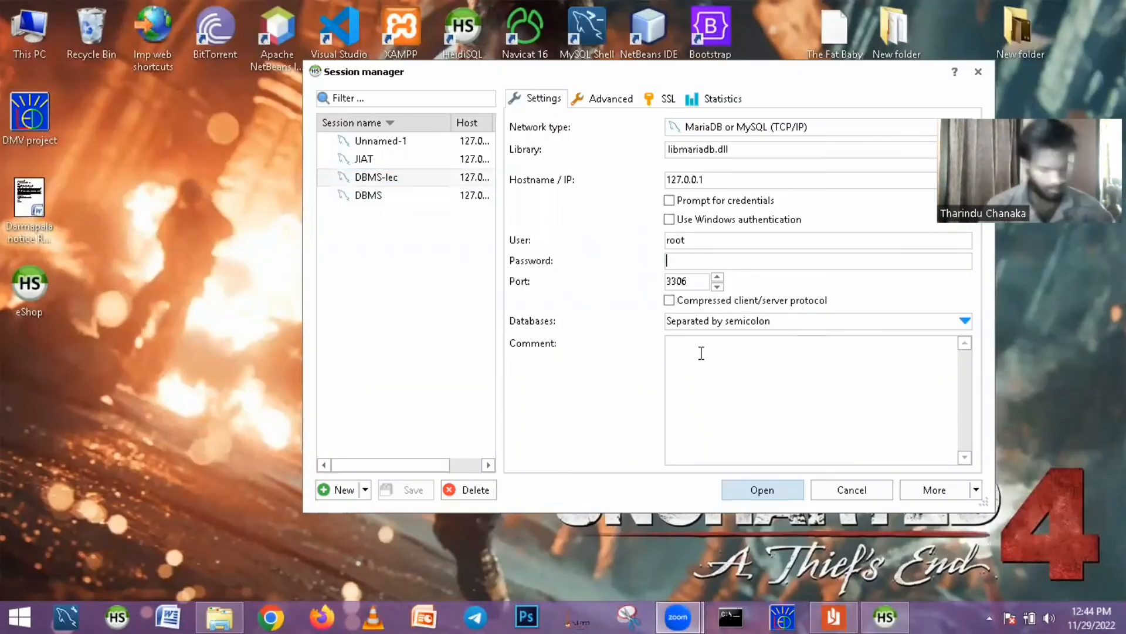
pyautogui.write('12')
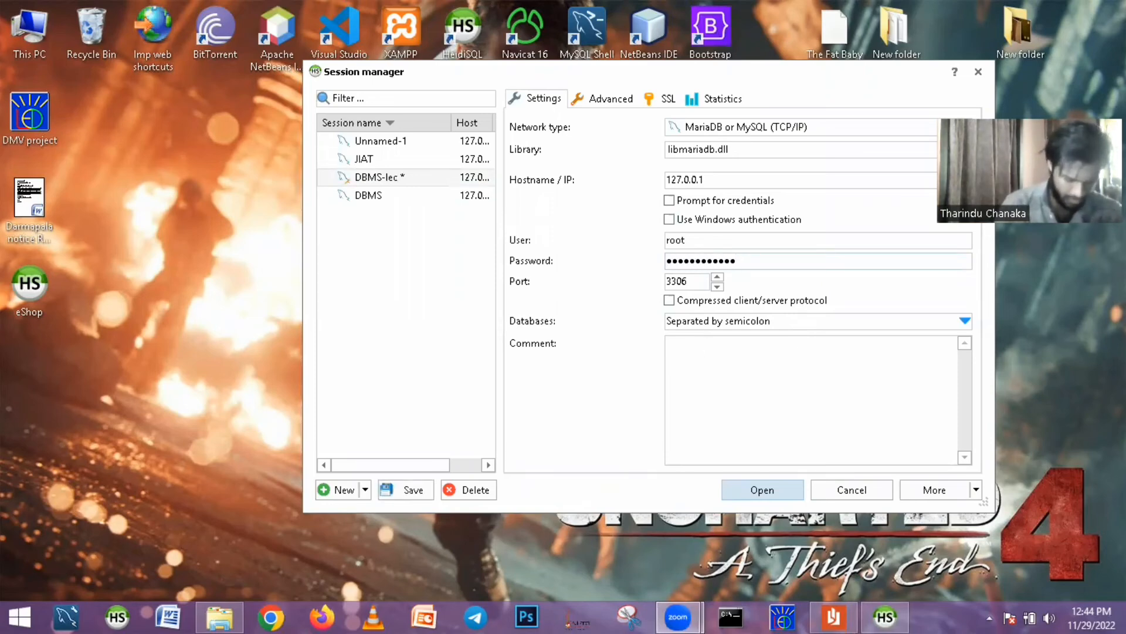
pyautogui.press('Return')
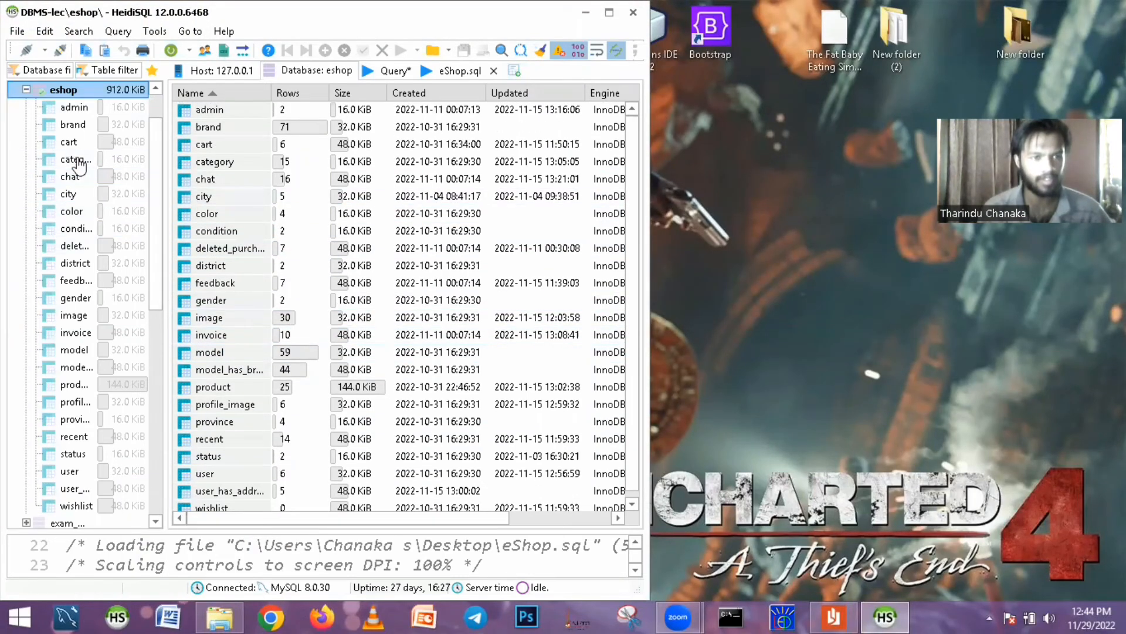
# - Collapse the eshop database, look through the server's database list, and return to the desktop
pyautogui.click(27, 90)
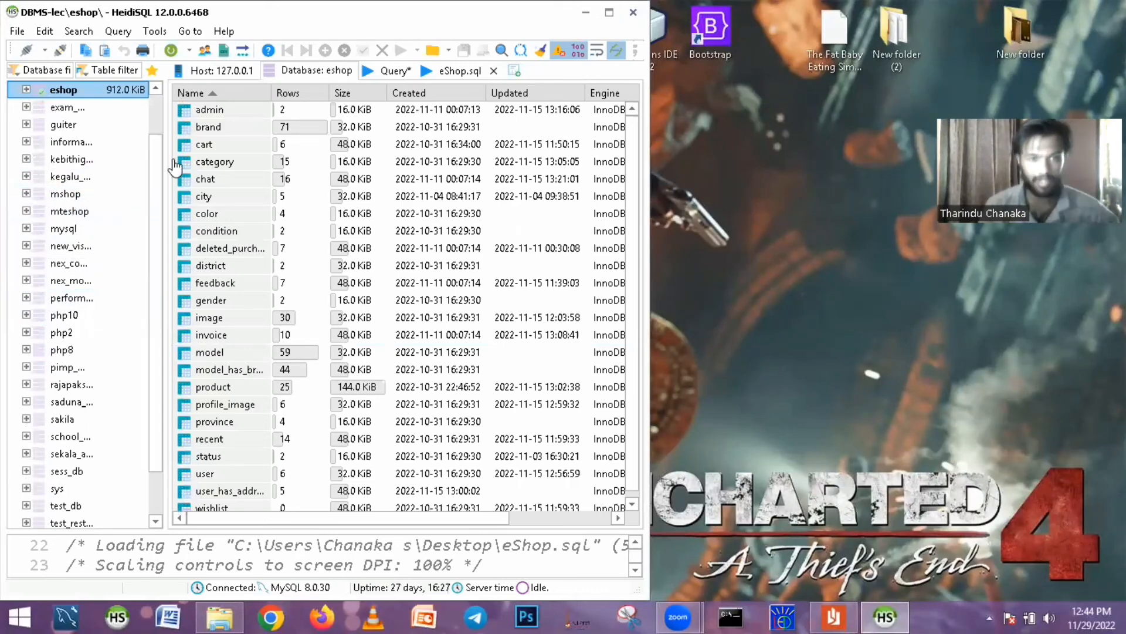
pyautogui.moveTo(834, 616)
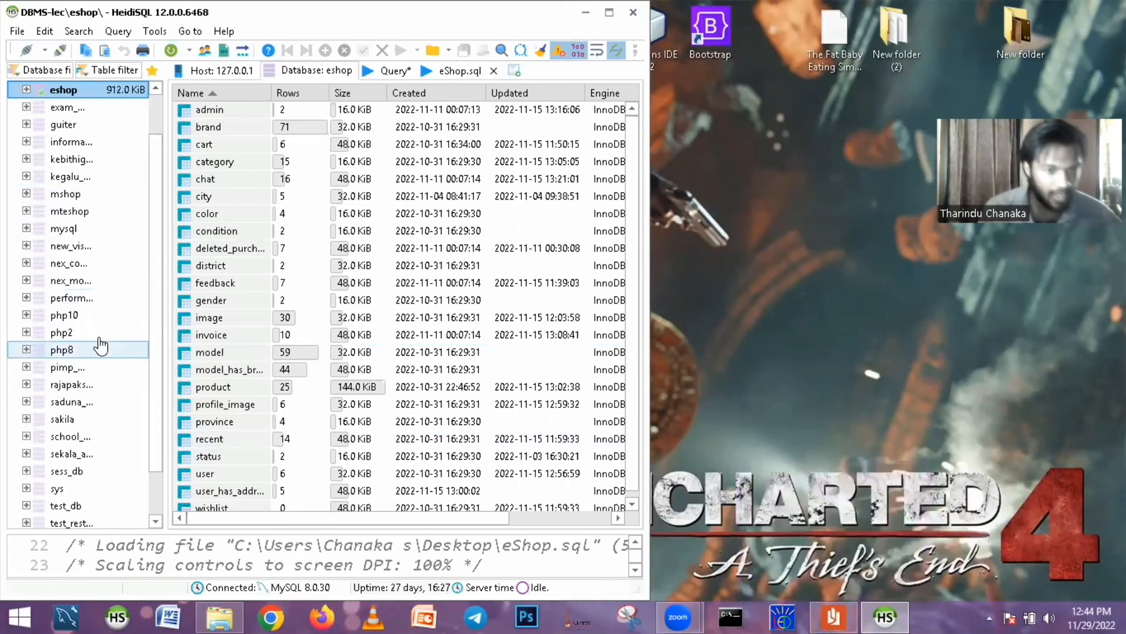
pyautogui.scroll(2, 98, 339)
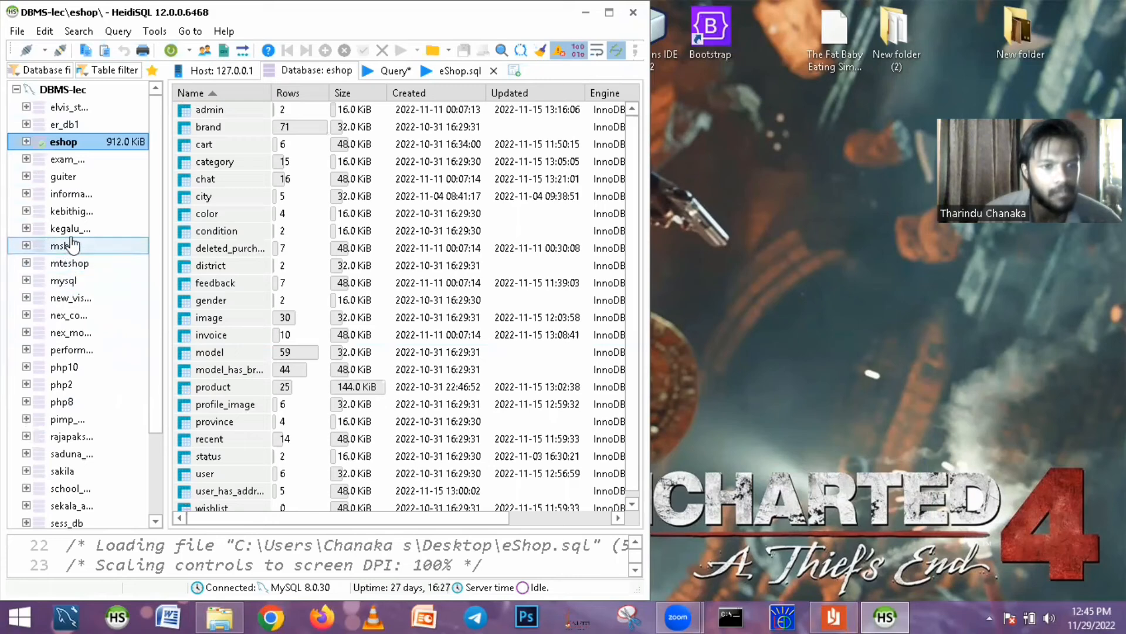
pyautogui.scroll(-2, 117, 380)
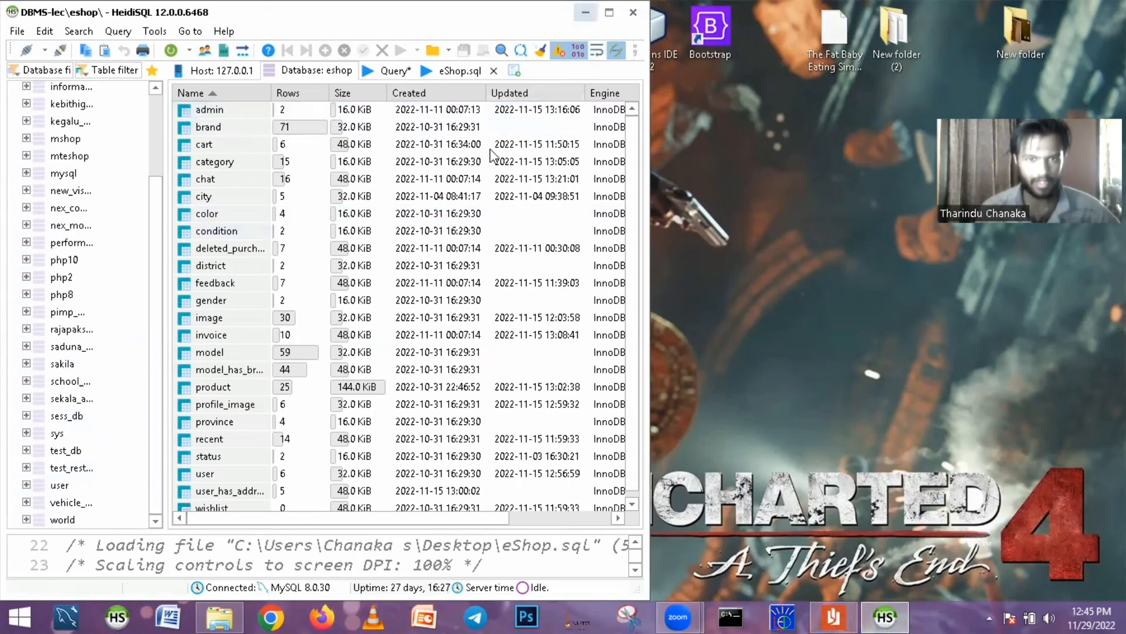
pyautogui.press('super+d')
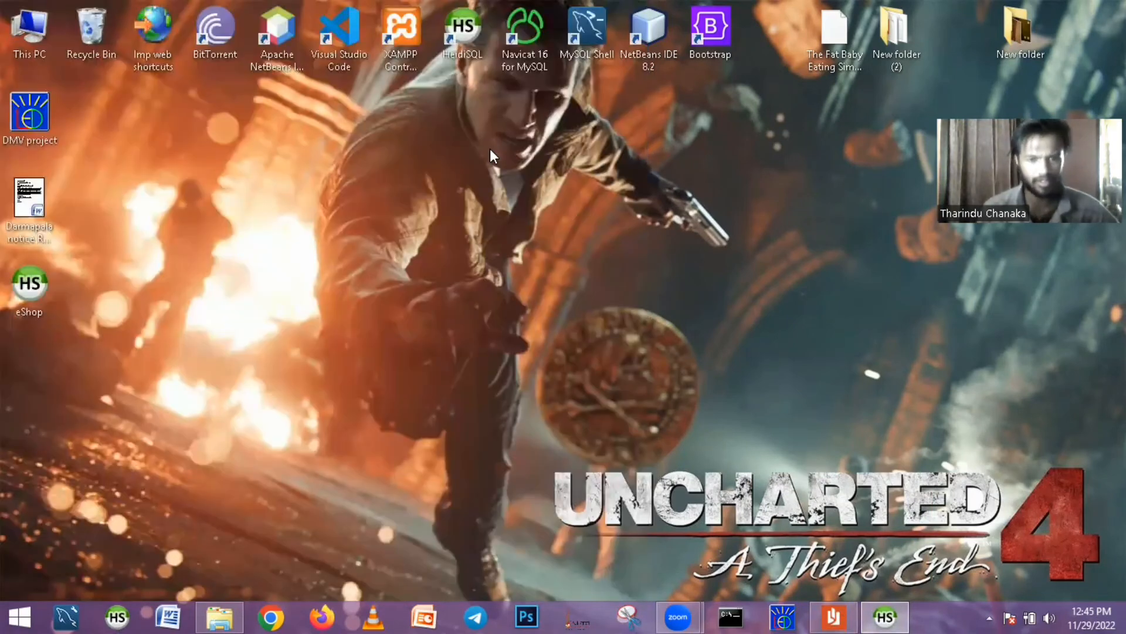
# - Open the Question Set 16 document from the DBMS\DBMS\Q16 folder on the JIAT (E:) drive
pyautogui.click(824, 610)
pyautogui.click(1091, 8)
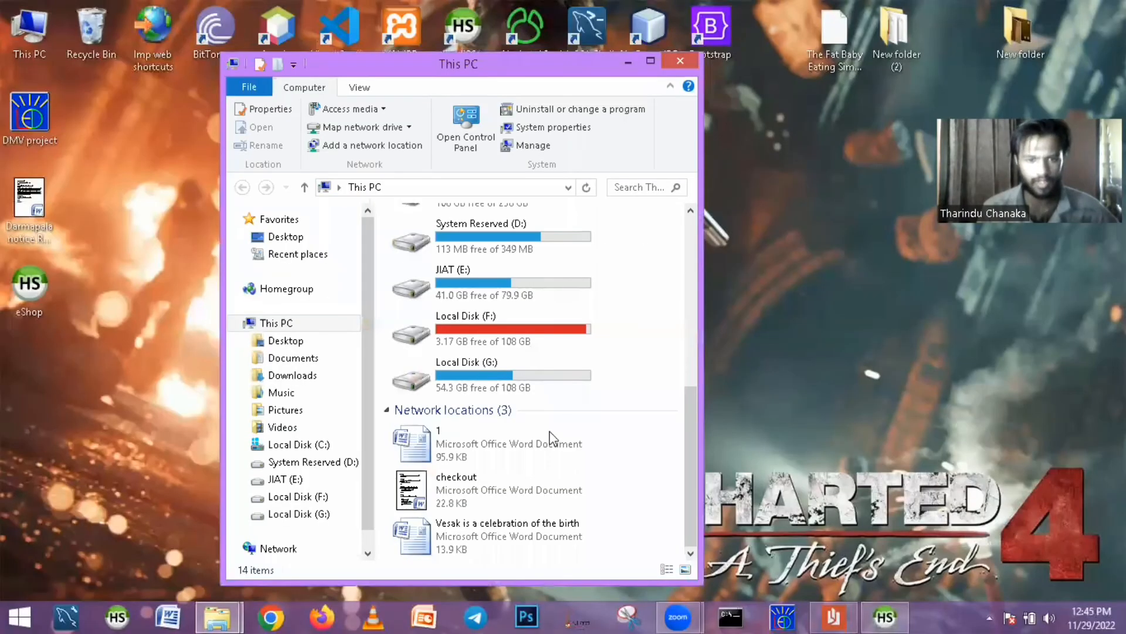
pyautogui.doubleClick(473, 292)
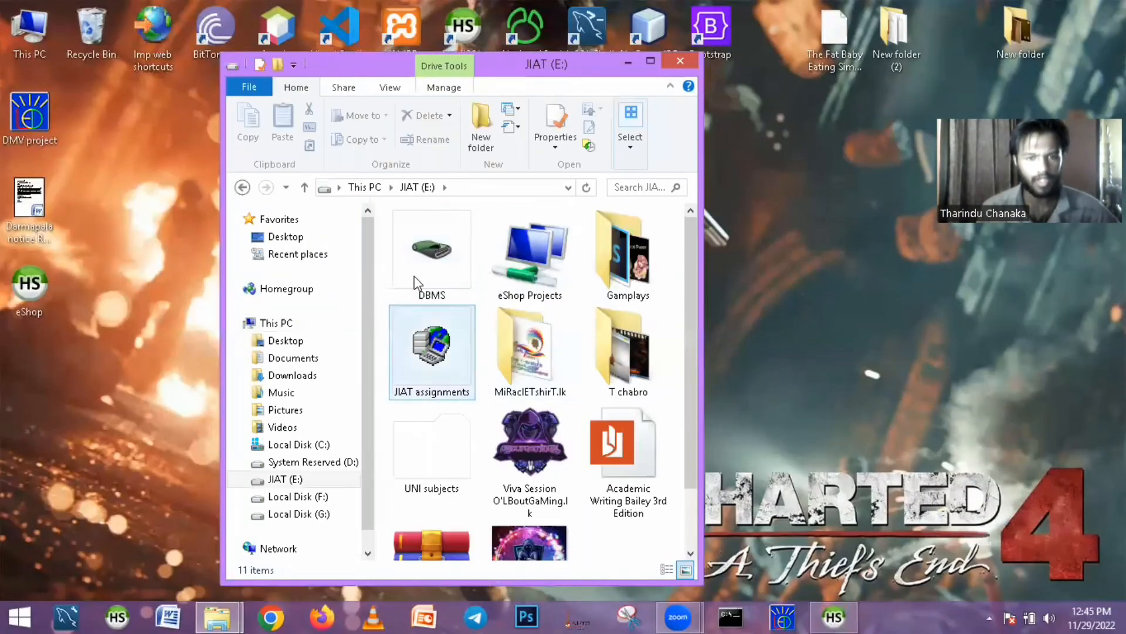
pyautogui.doubleClick(419, 244)
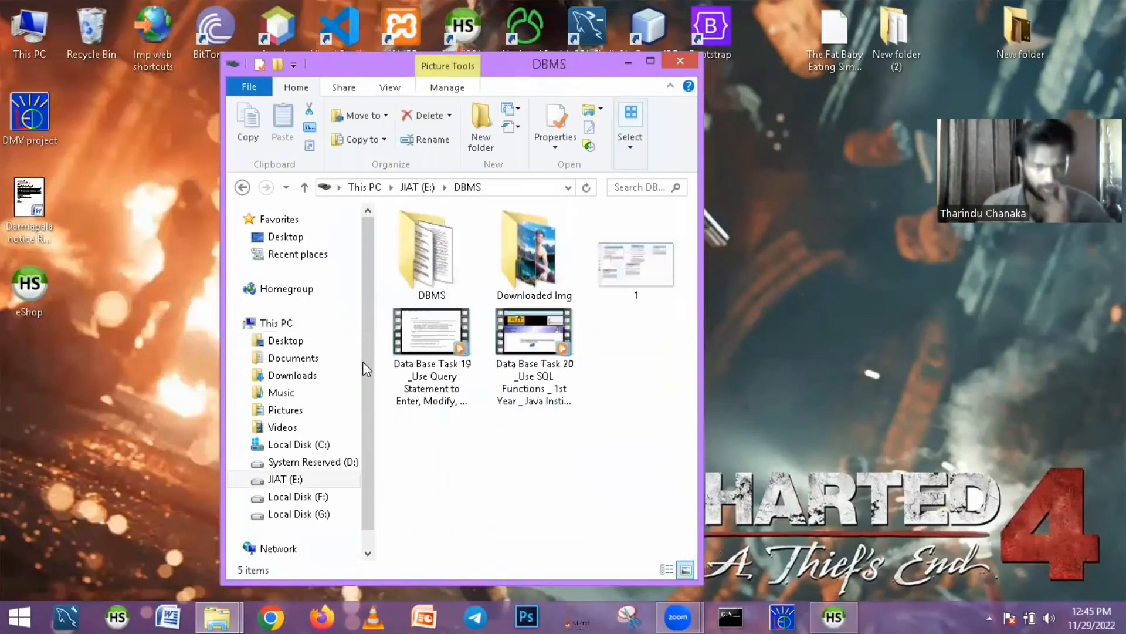
pyautogui.doubleClick(436, 284)
pyautogui.scroll(-5, 434, 457)
pyautogui.doubleClick(435, 431)
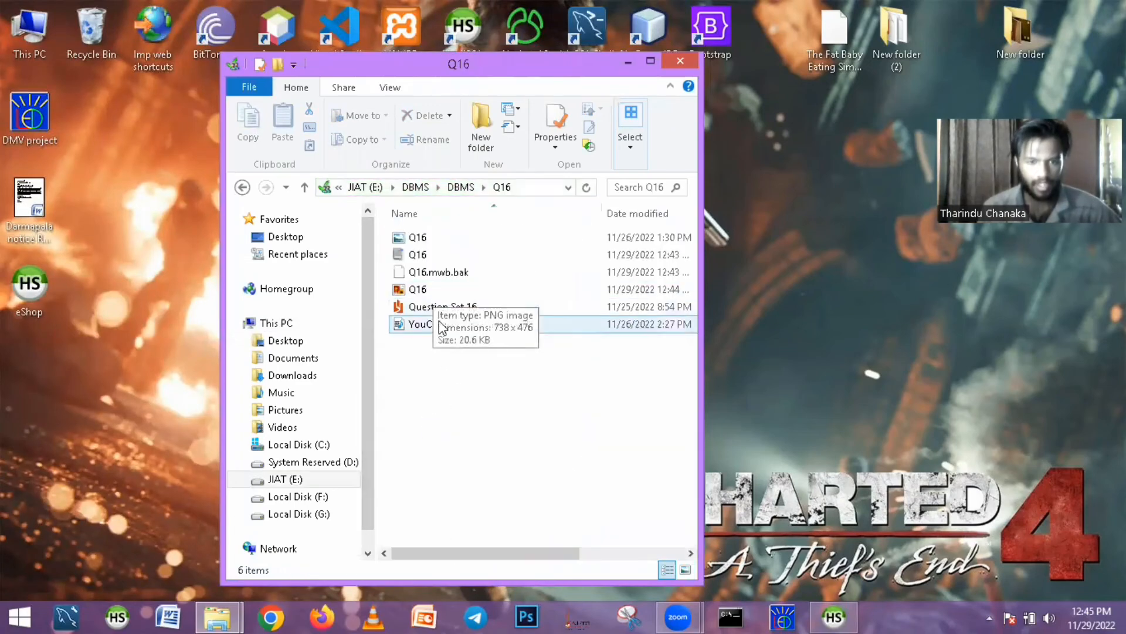
pyautogui.doubleClick(431, 311)
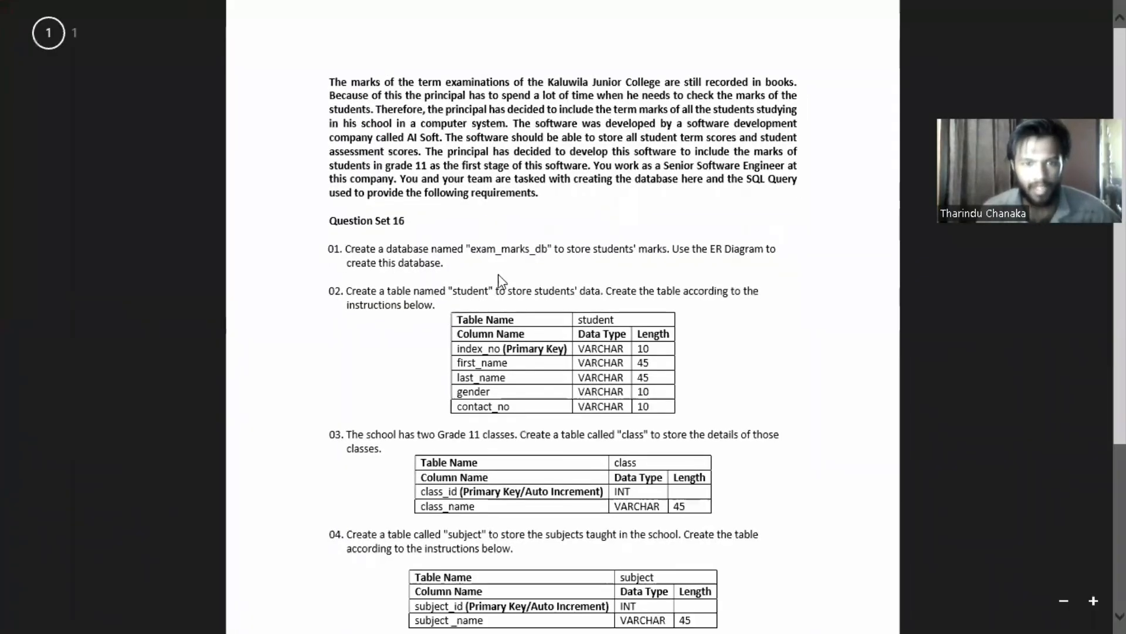
# - Return to the desktop, close the Q16 folder window, and select the exam_marks_db database in HeidiSQL
pyautogui.click(18, 616)
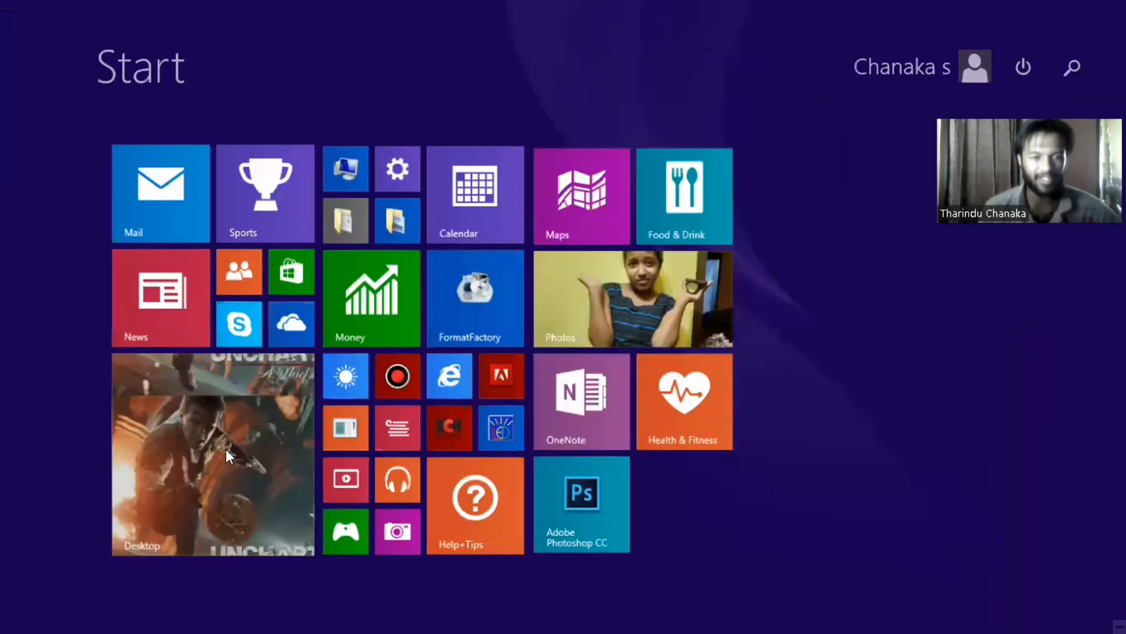
pyautogui.click(227, 449)
pyautogui.click(681, 61)
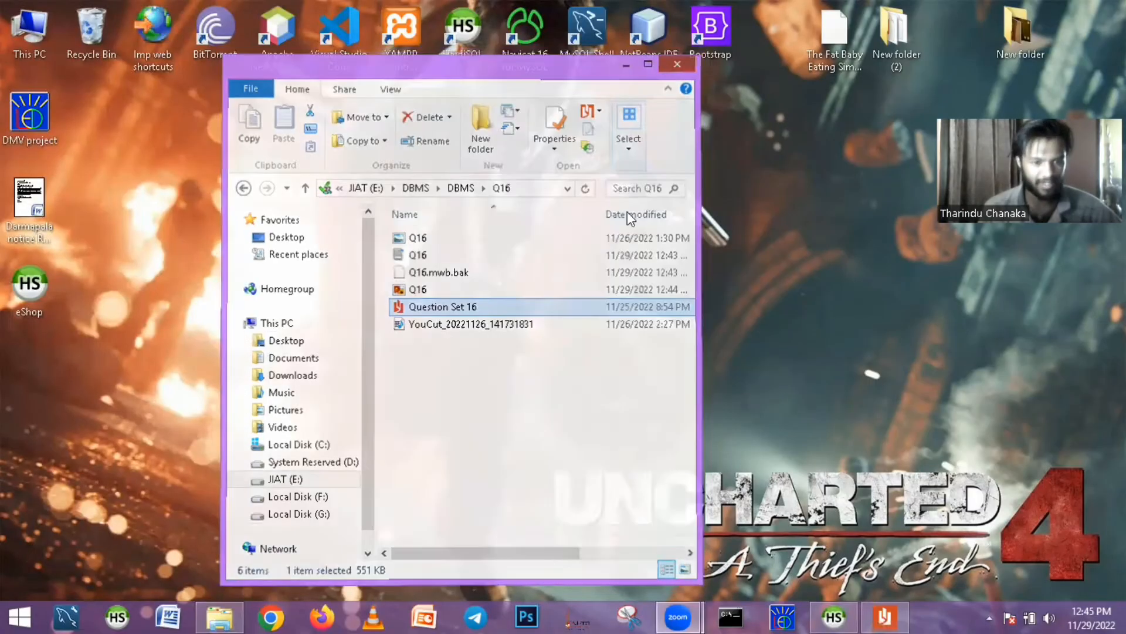
pyautogui.click(834, 616)
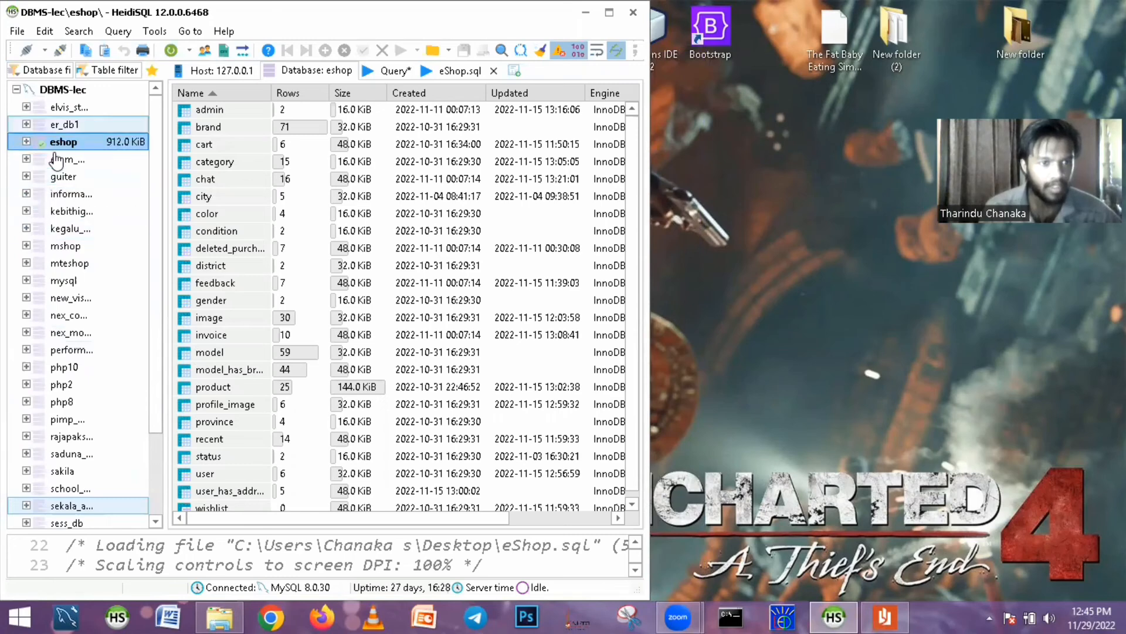
pyautogui.click(66, 161)
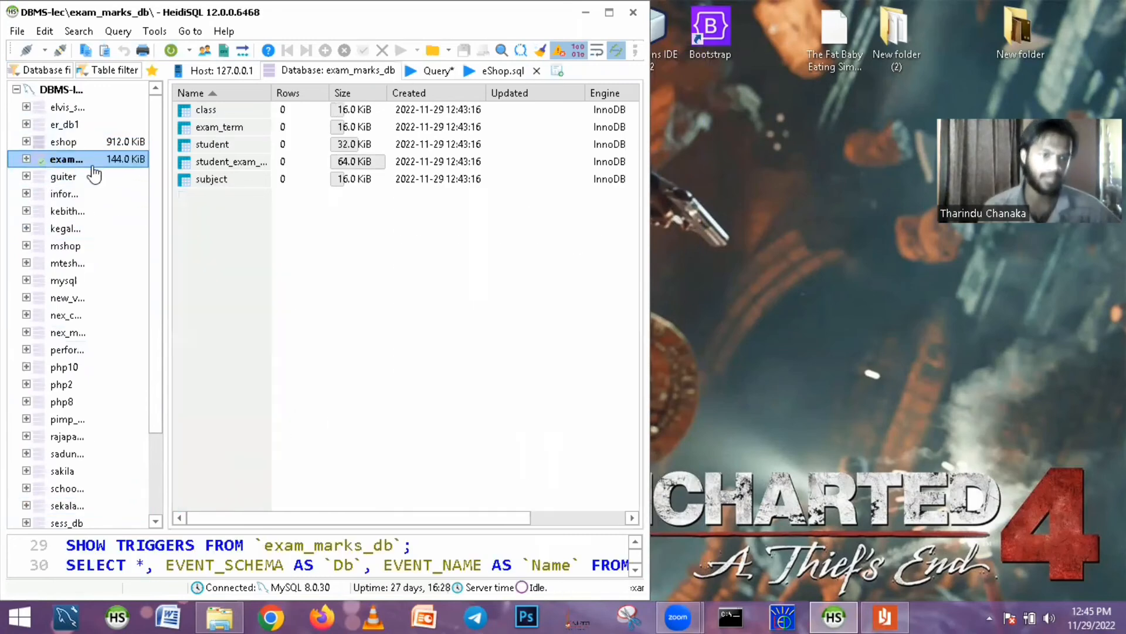
pyautogui.press('super+Right')
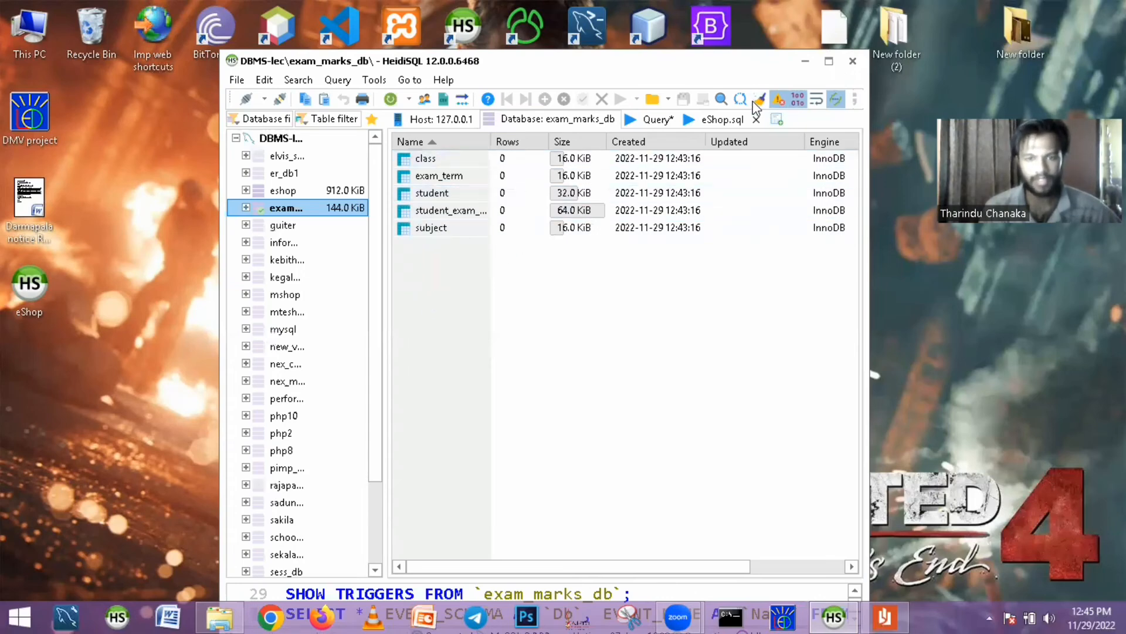
# - Open the class table of exam_marks_db, maximize the HeidiSQL window and show the table's data
pyautogui.click(658, 120)
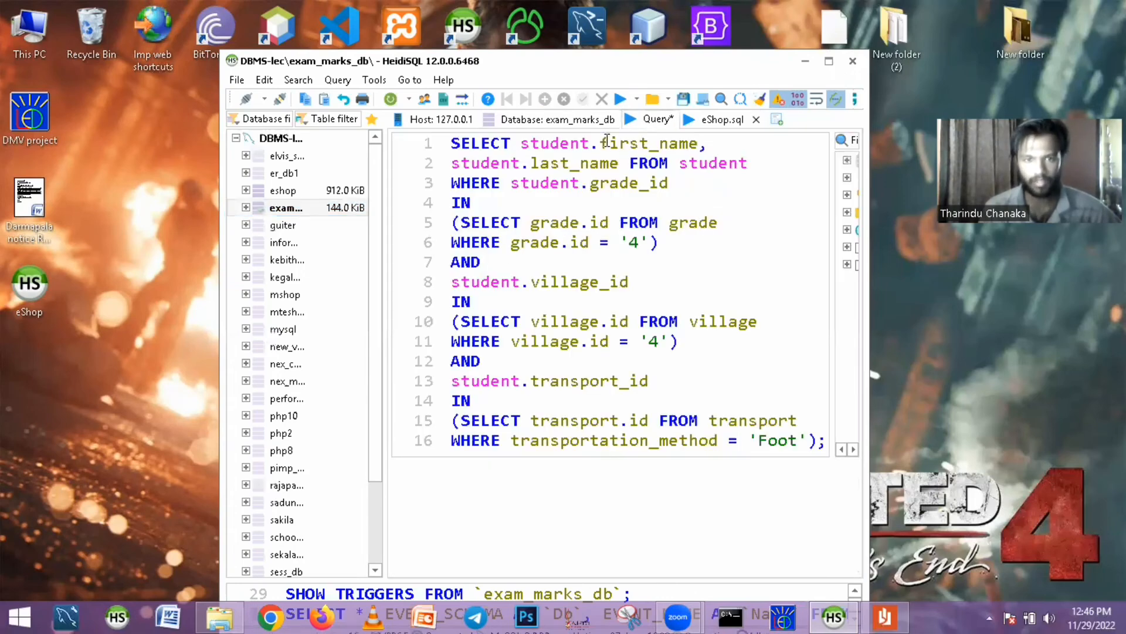
pyautogui.click(591, 121)
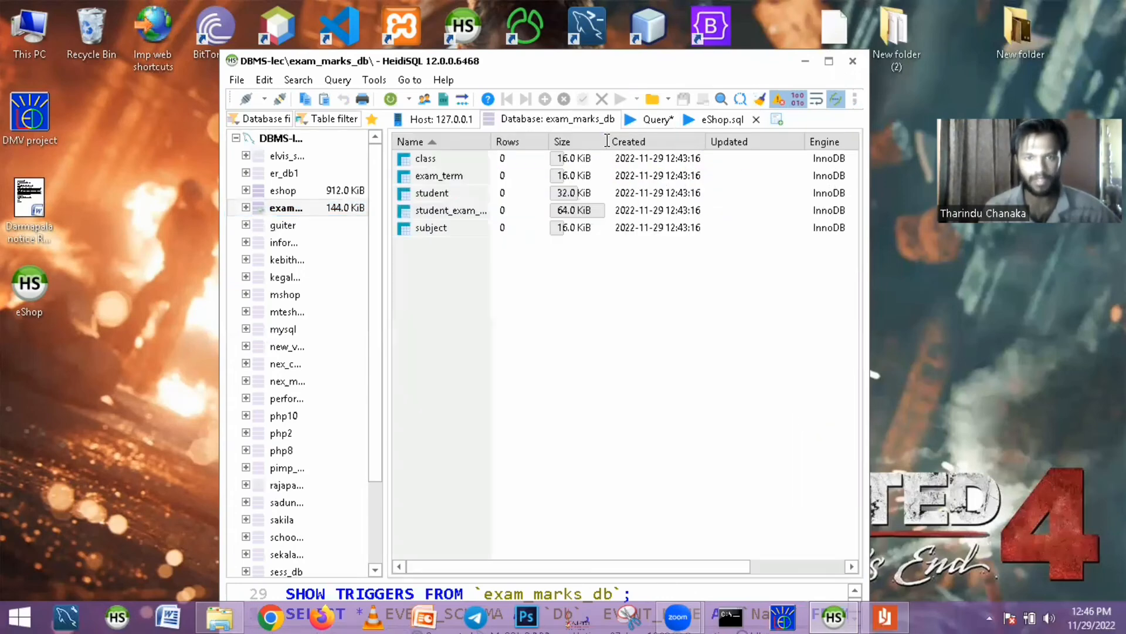
pyautogui.click(461, 160)
pyautogui.doubleClick(444, 160)
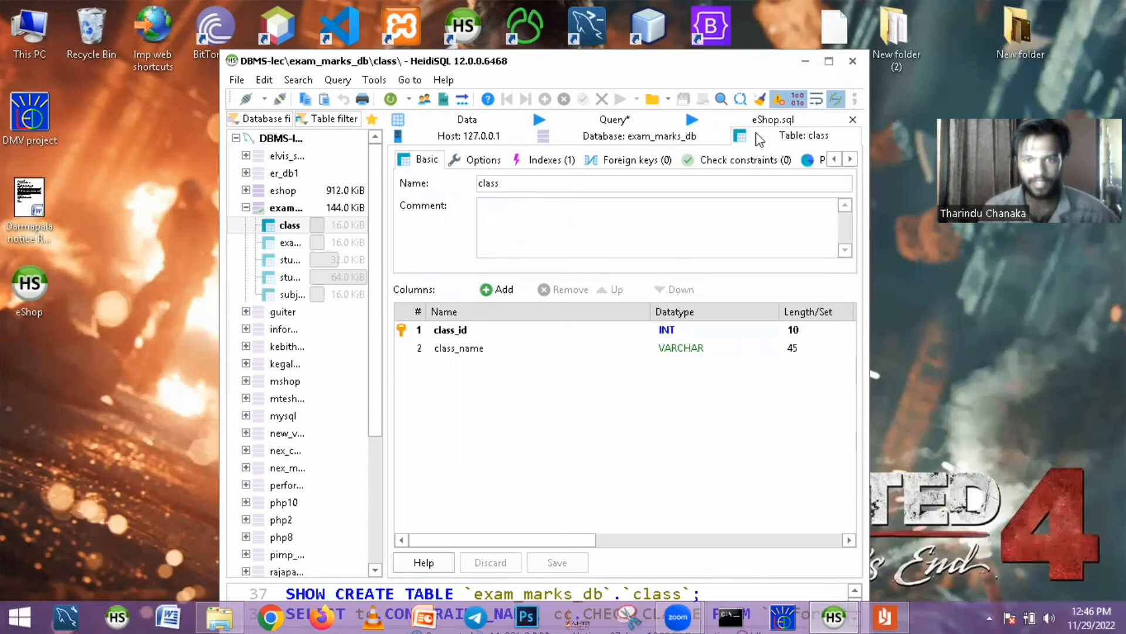
pyautogui.click(829, 61)
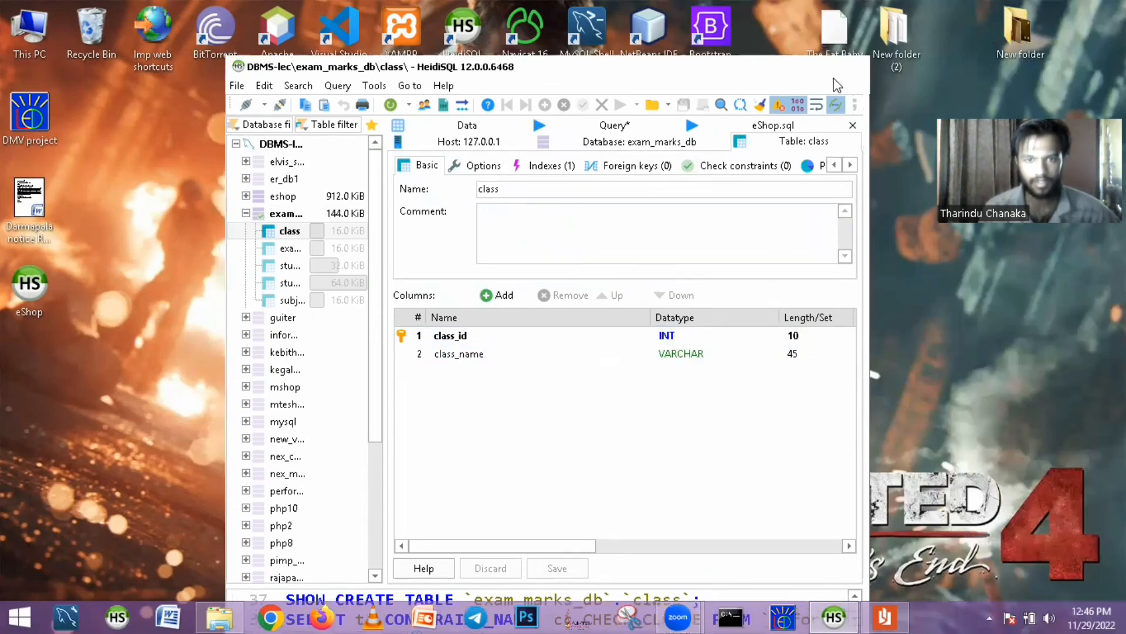
pyautogui.click(503, 70)
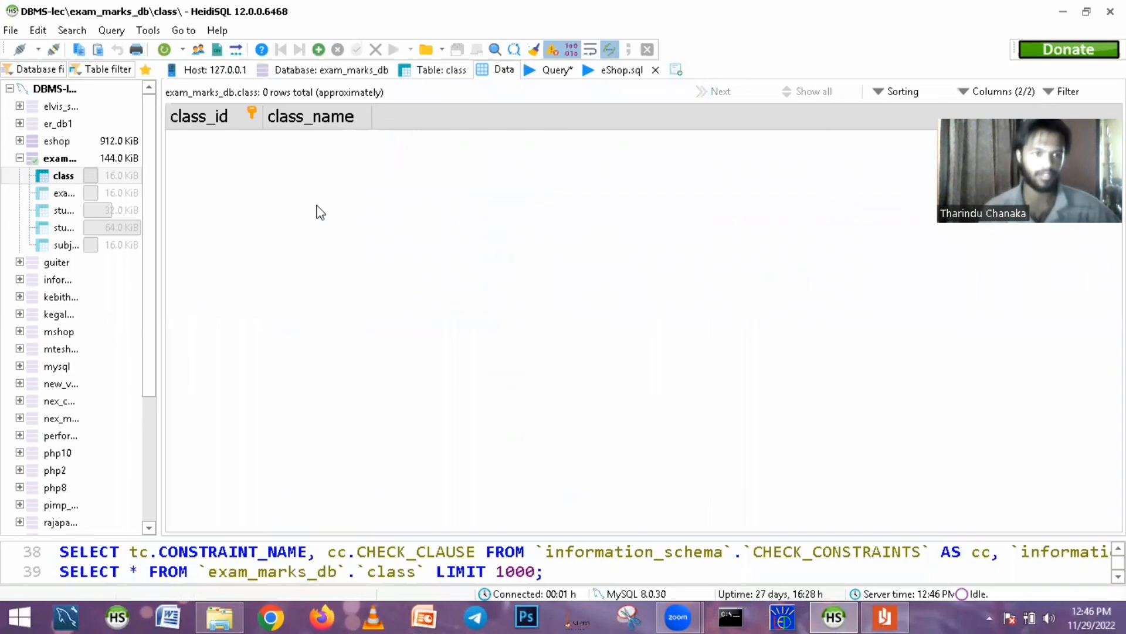
pyautogui.press('super+Tab')
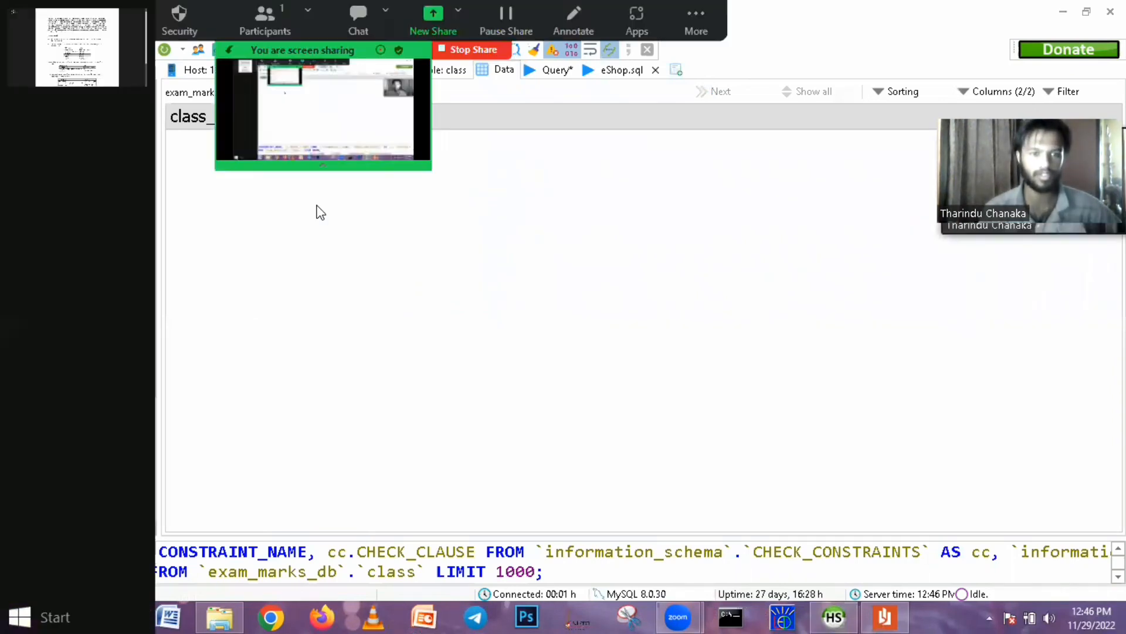
pyautogui.click(319, 317)
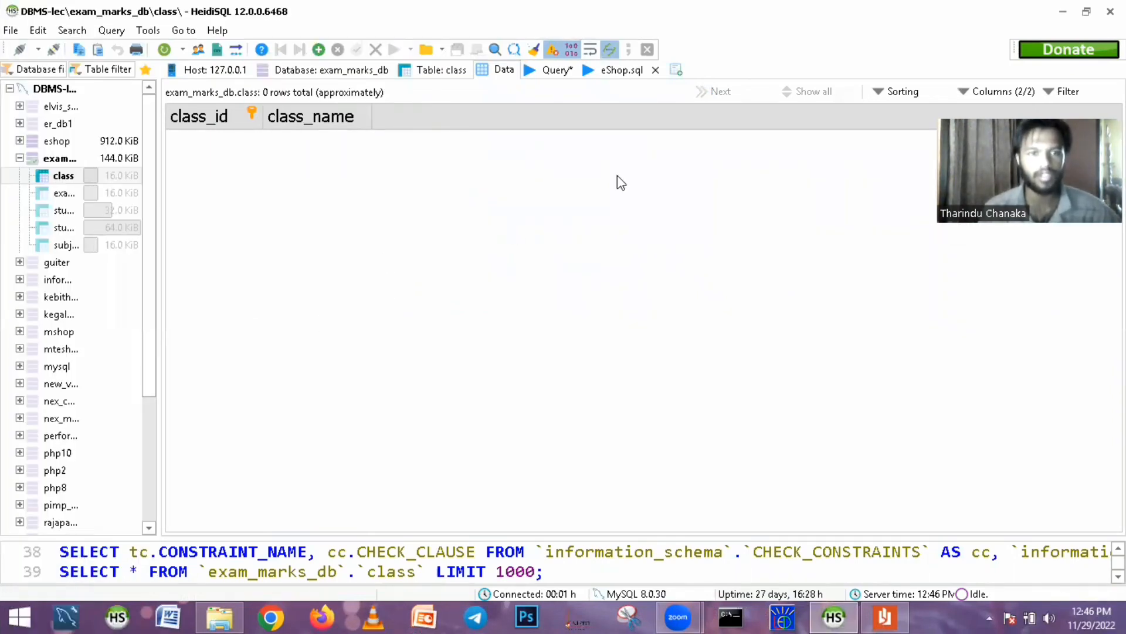